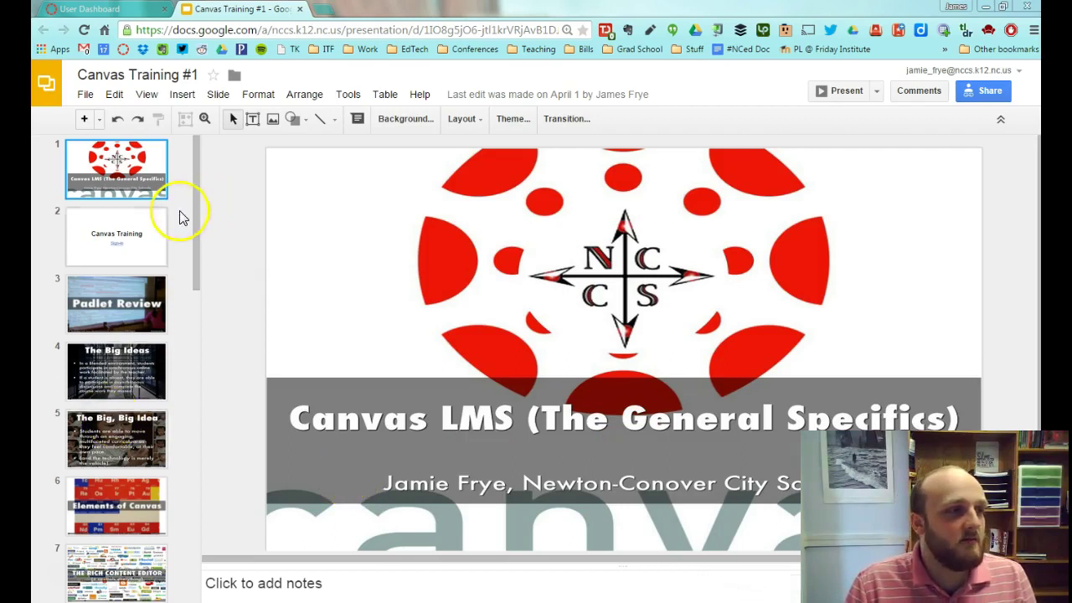
Step: Scroll the filmstrip and bring slide 4, 'The Big Ideas', into the editor
drag(199, 210, 200, 268)
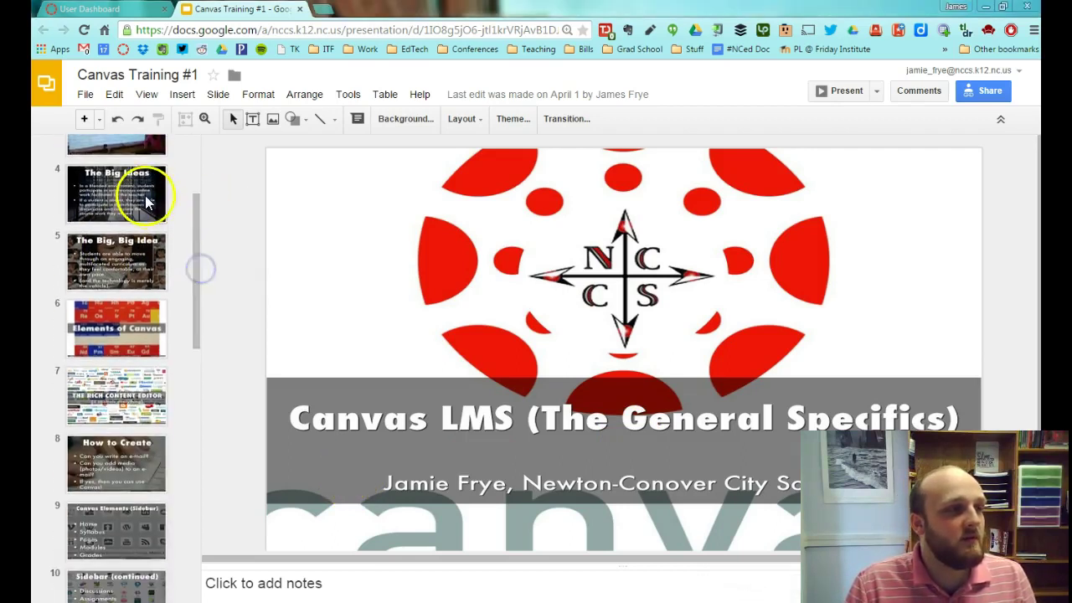
click(145, 195)
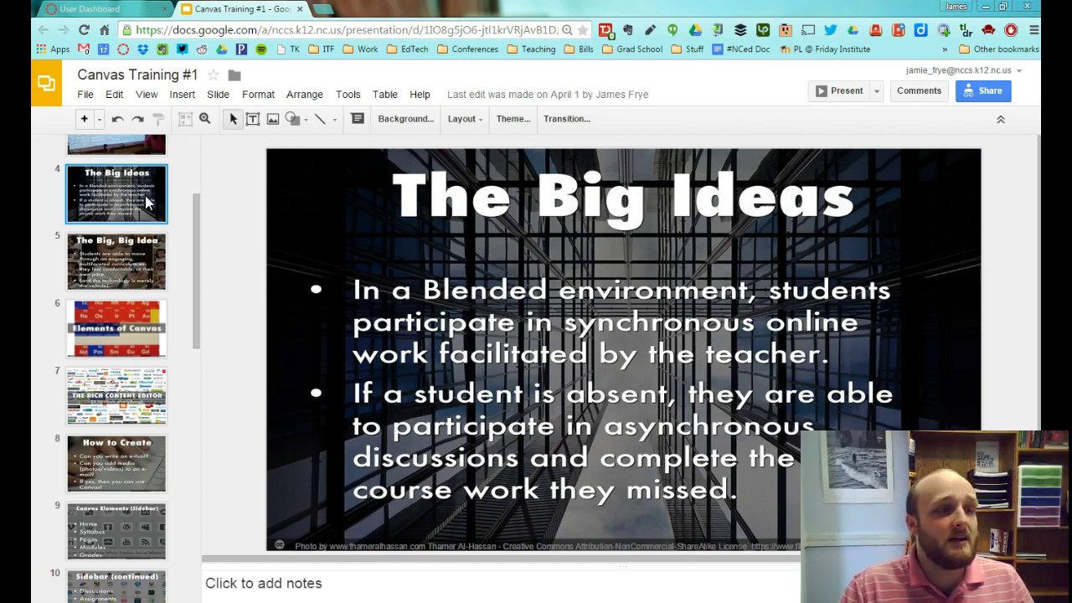
Step: Display slide 5, 'The Big, Big Idea', about students moving at their own pace
click(159, 204)
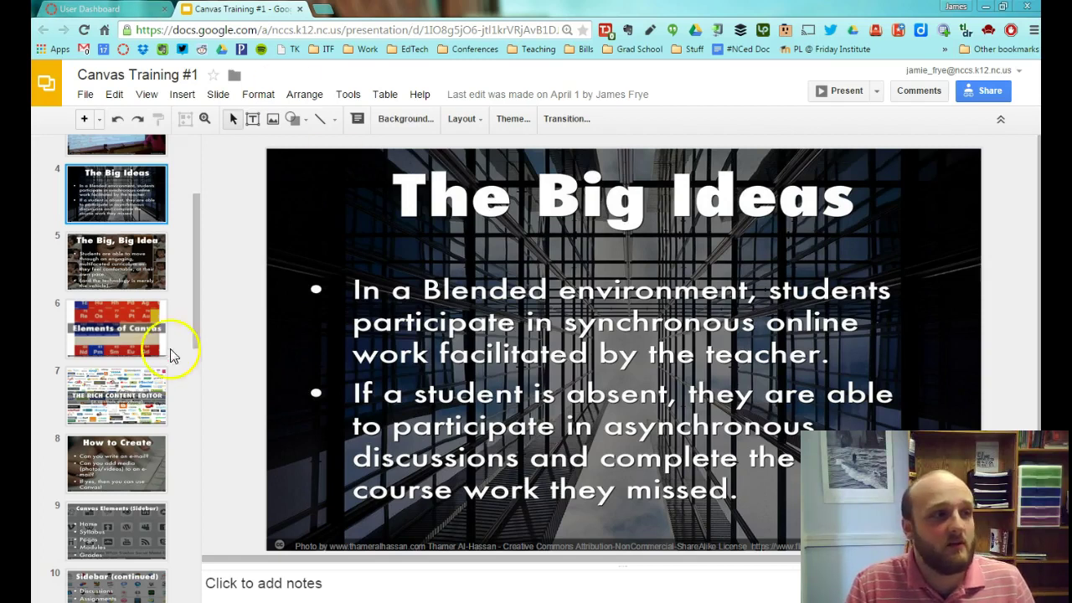
click(137, 285)
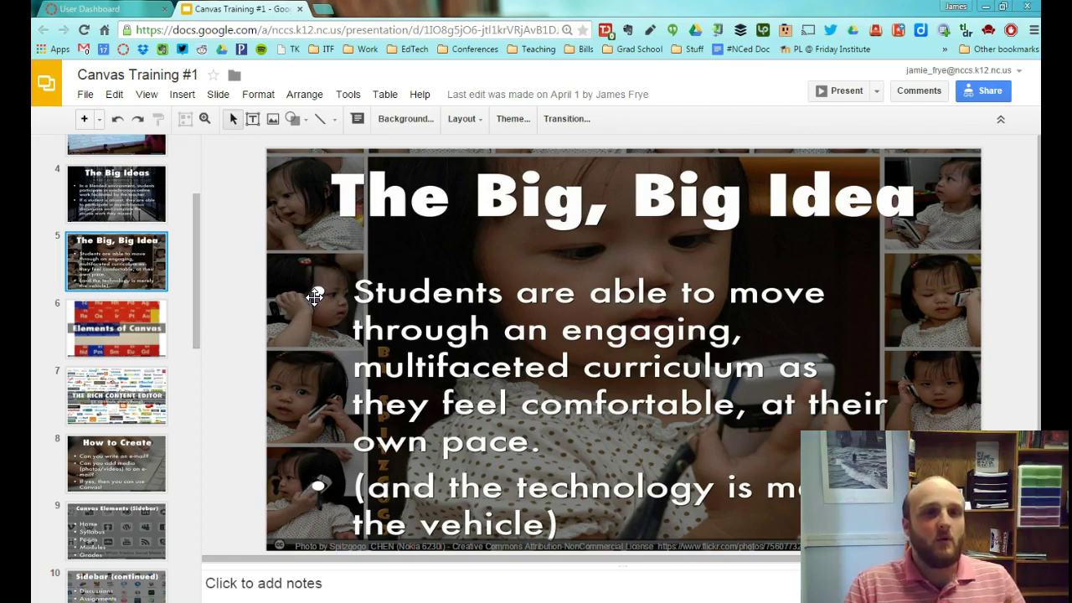
Step: View slide 6, 'Elements of Canvas', then switch to the Canvas User Dashboard tab
click(135, 344)
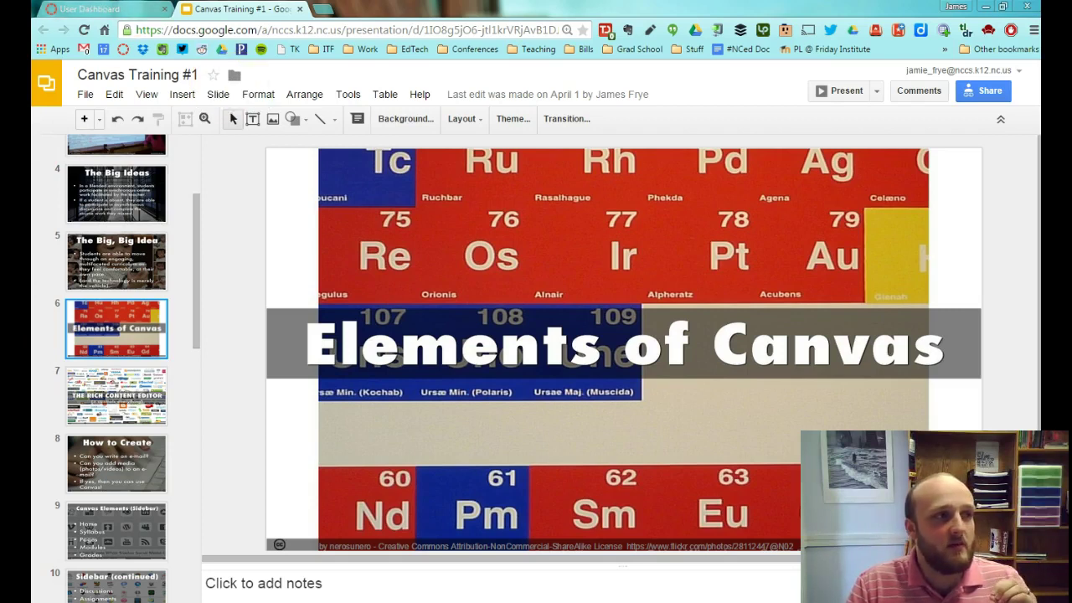
click(88, 9)
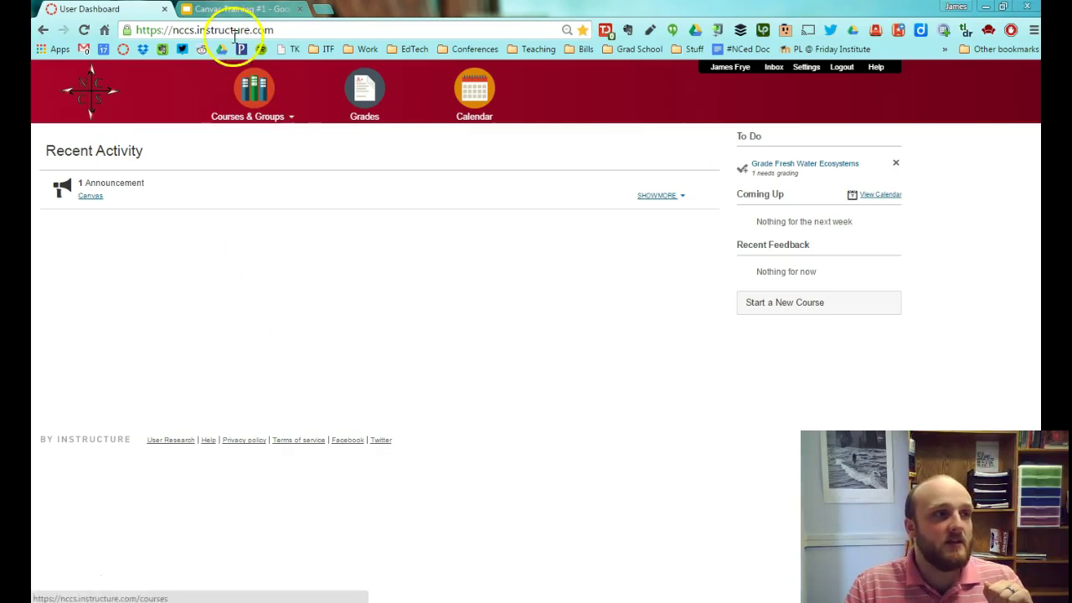
Step: Log out of Canvas and sign back in with the account password
drag(174, 29, 277, 30)
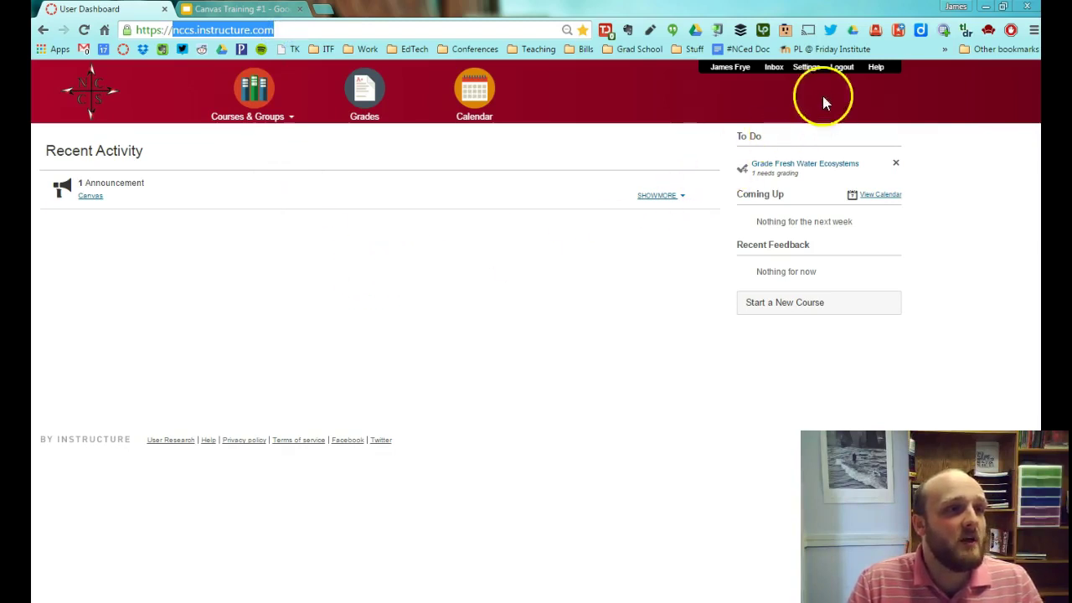
click(842, 70)
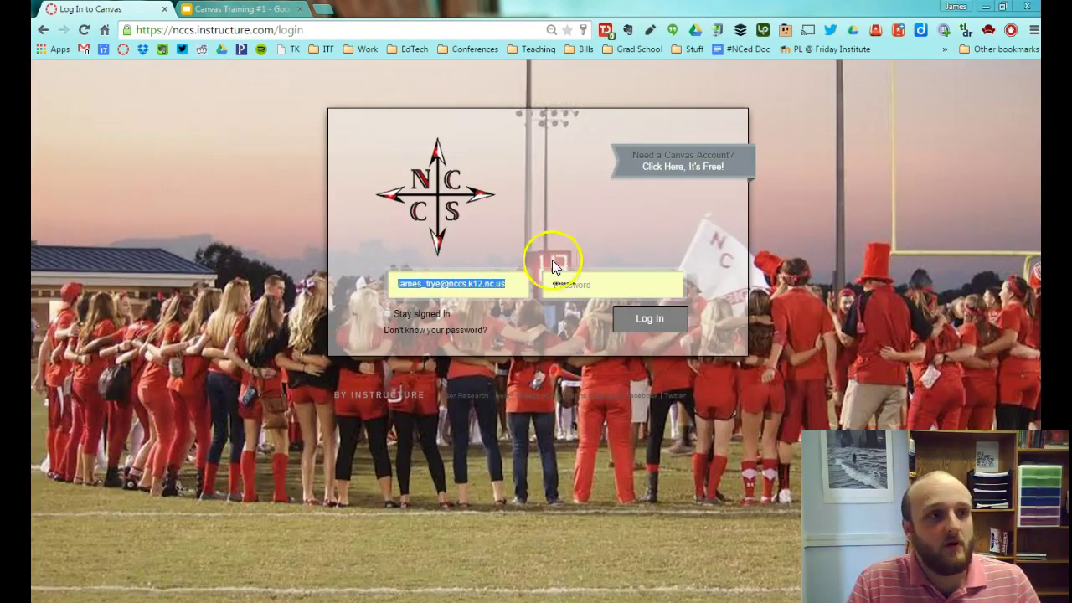
click(610, 284)
click(649, 318)
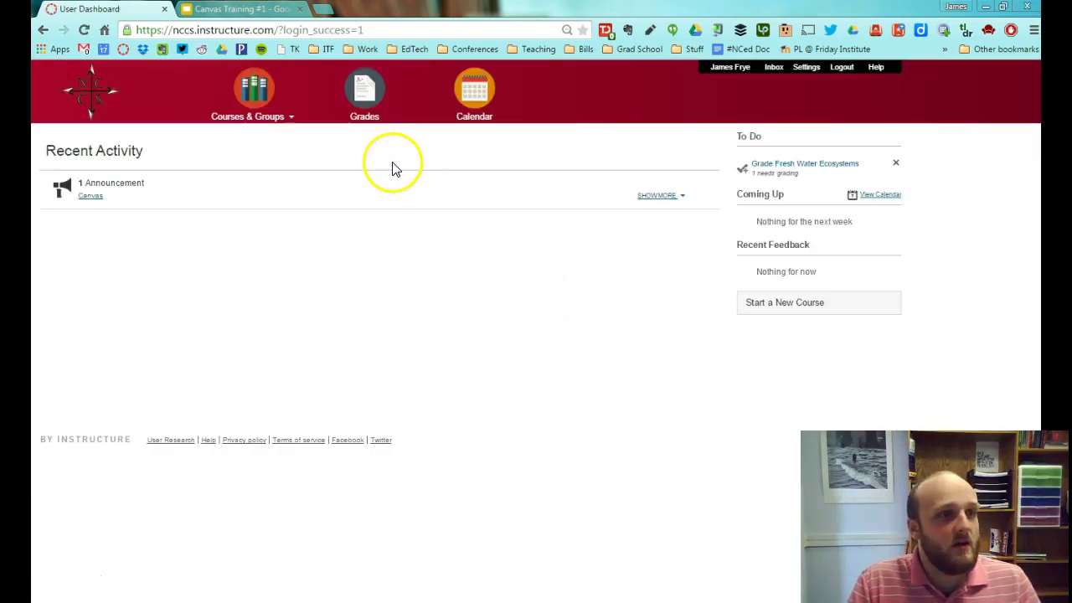
mouse_move(240, 114)
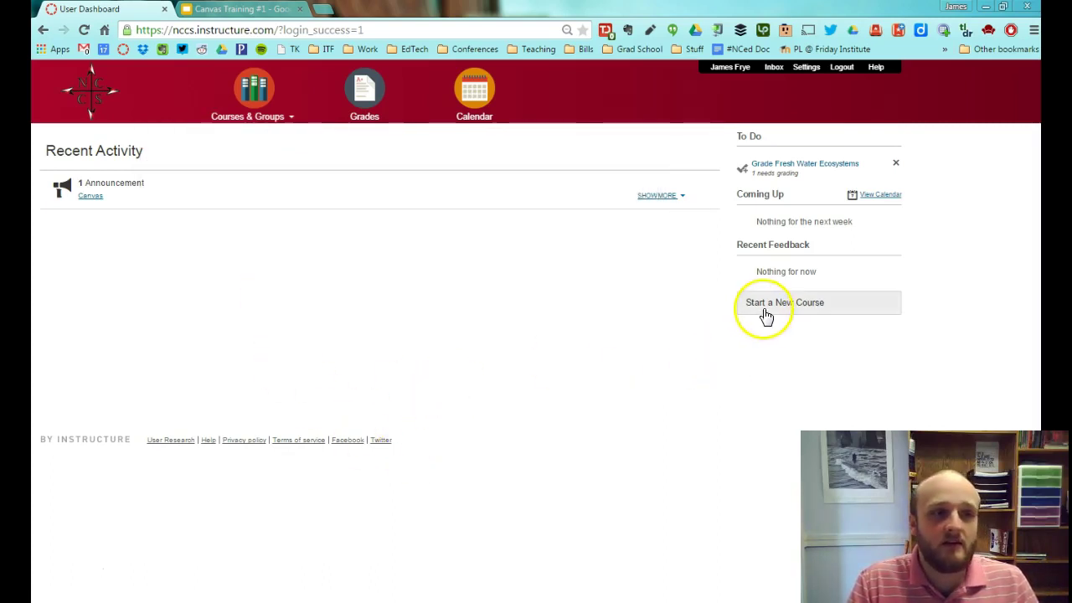
Step: Create a new Canvas course named 'Test Course #1'
click(765, 311)
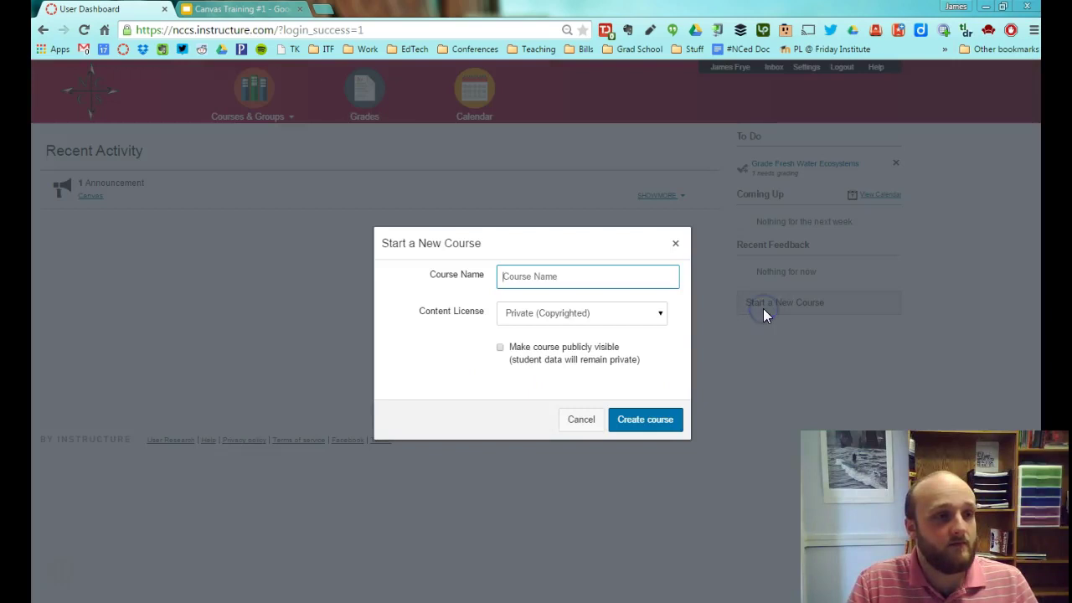
click(541, 277)
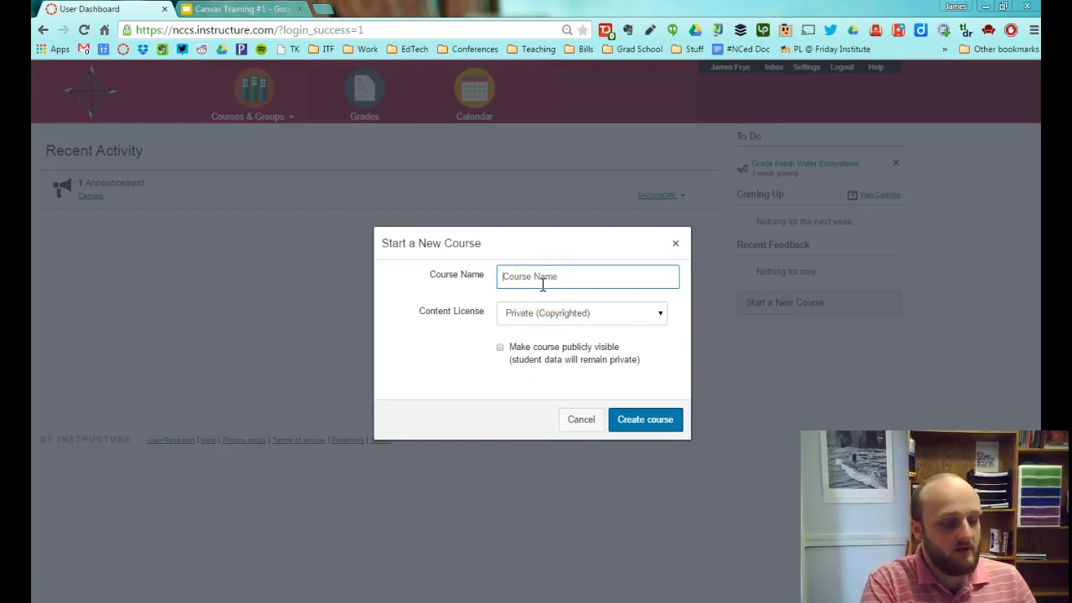
text(Test C)
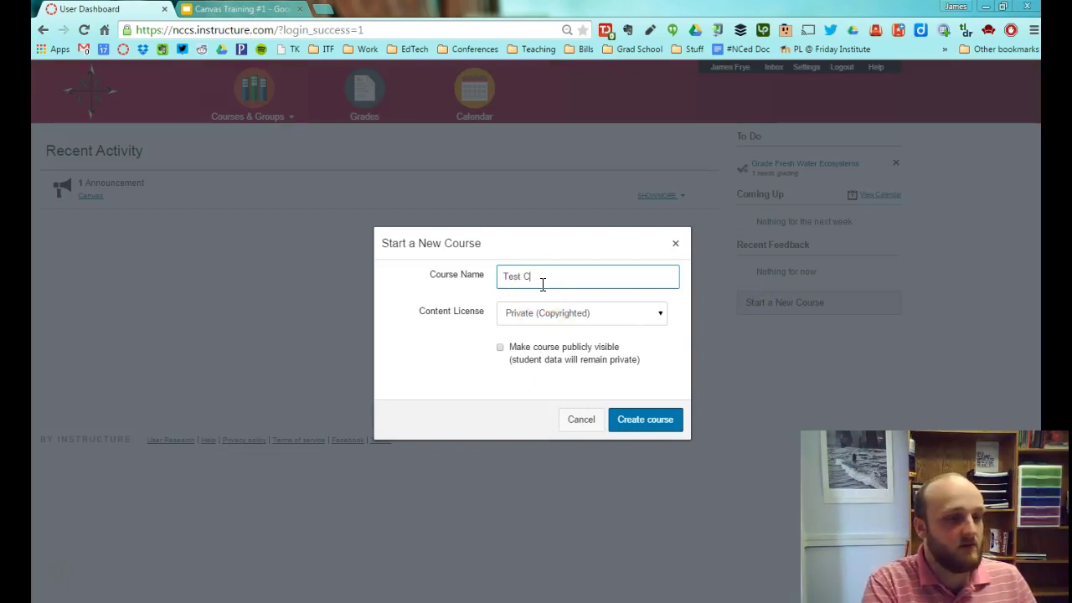
text(ourse)
key(BackSpace)
key(BackSpace)
text(rse )
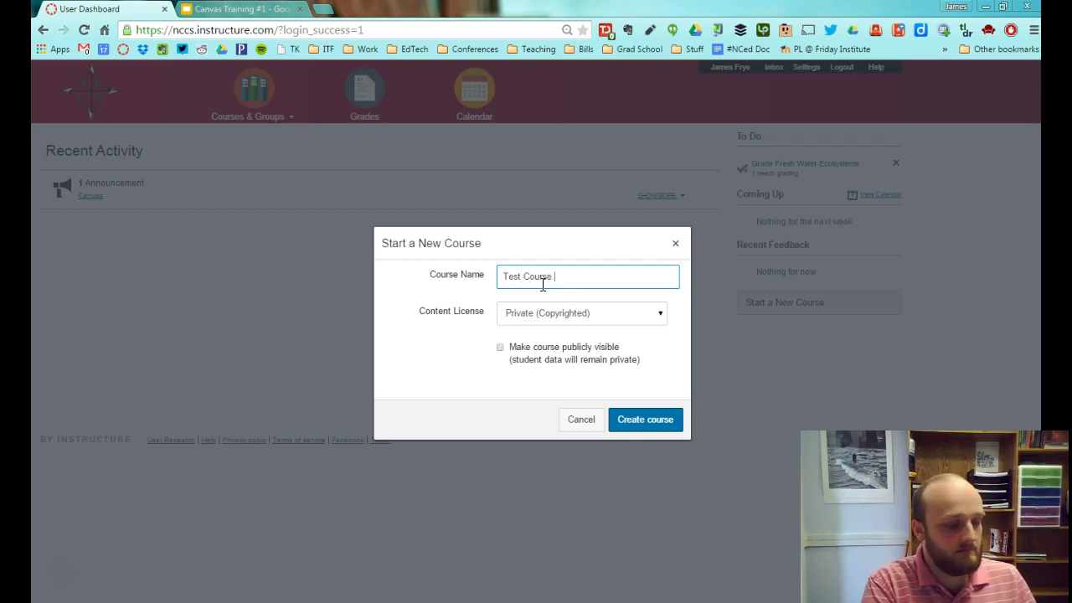
text(#1)
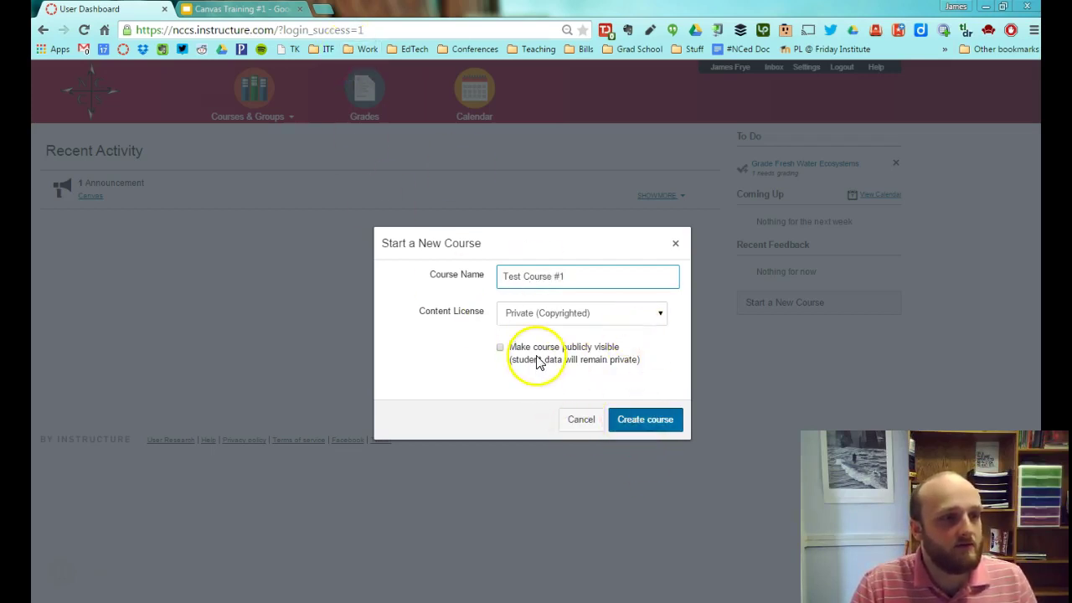
click(661, 433)
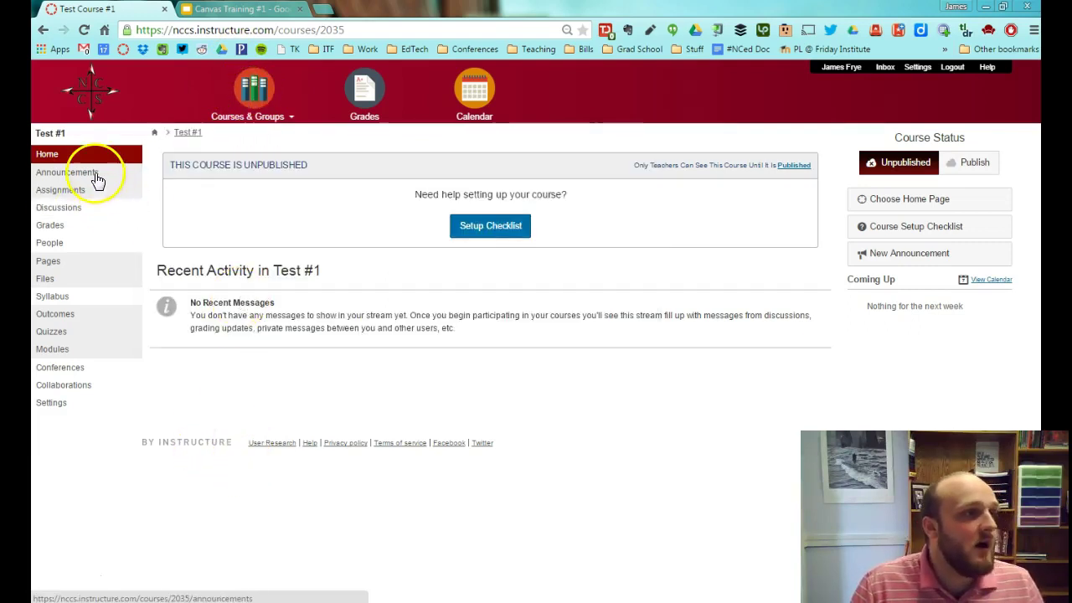
Step: Open the Test Course #1 Announcements page and look through the next course menu items
click(70, 174)
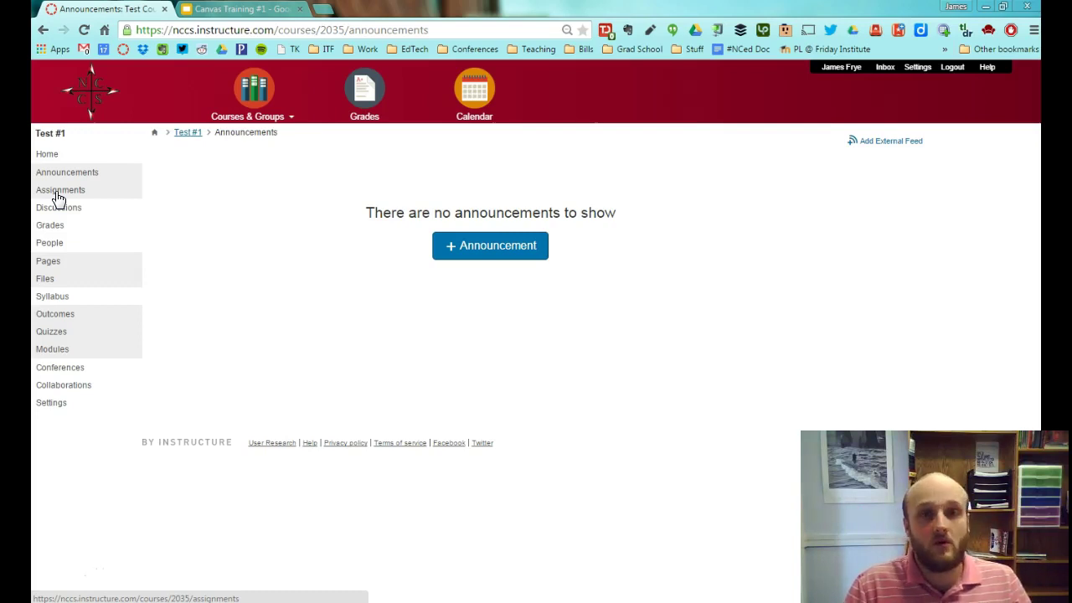
click(65, 209)
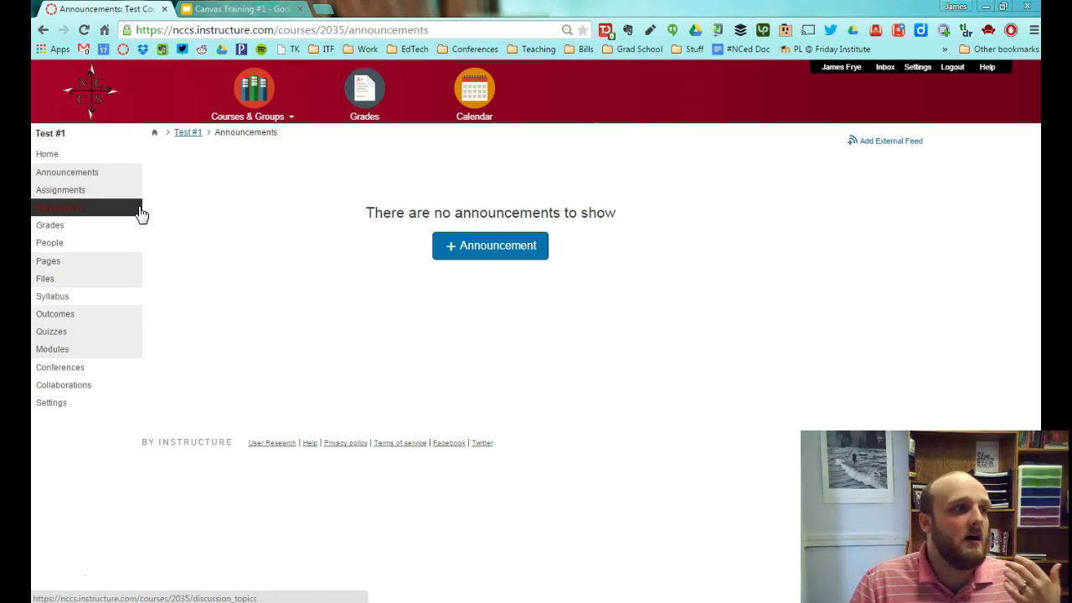
click(109, 228)
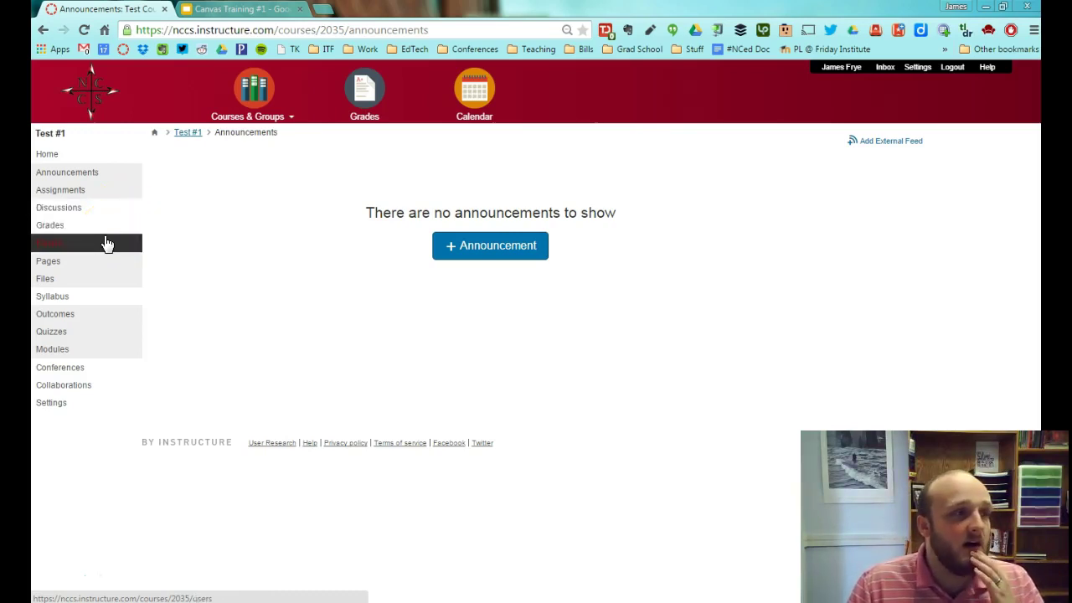
Step: Open the Test Course #1 People page listing the enrolled teacher
click(105, 249)
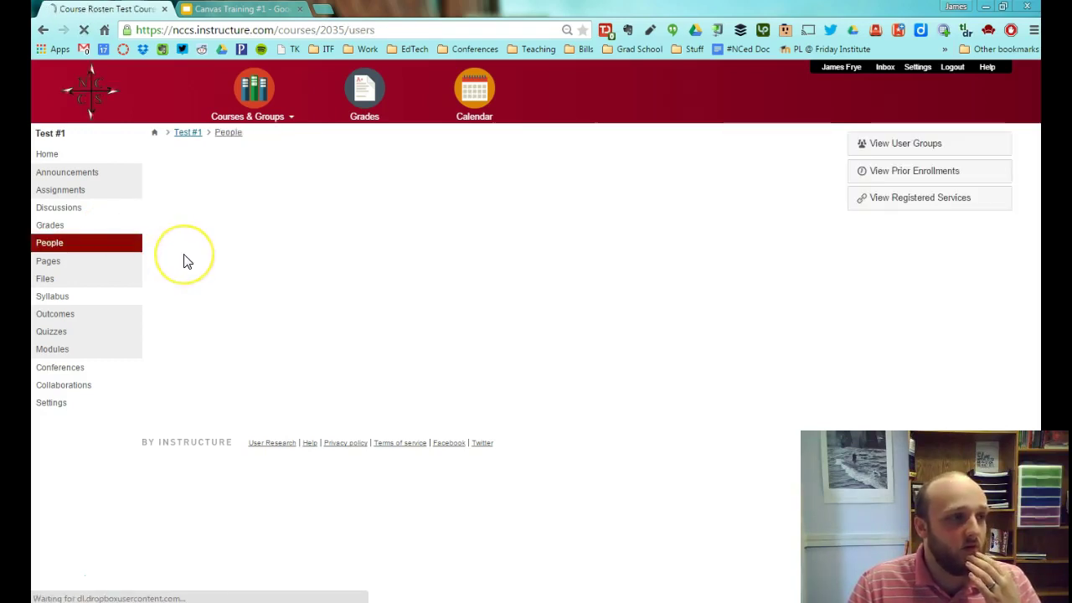
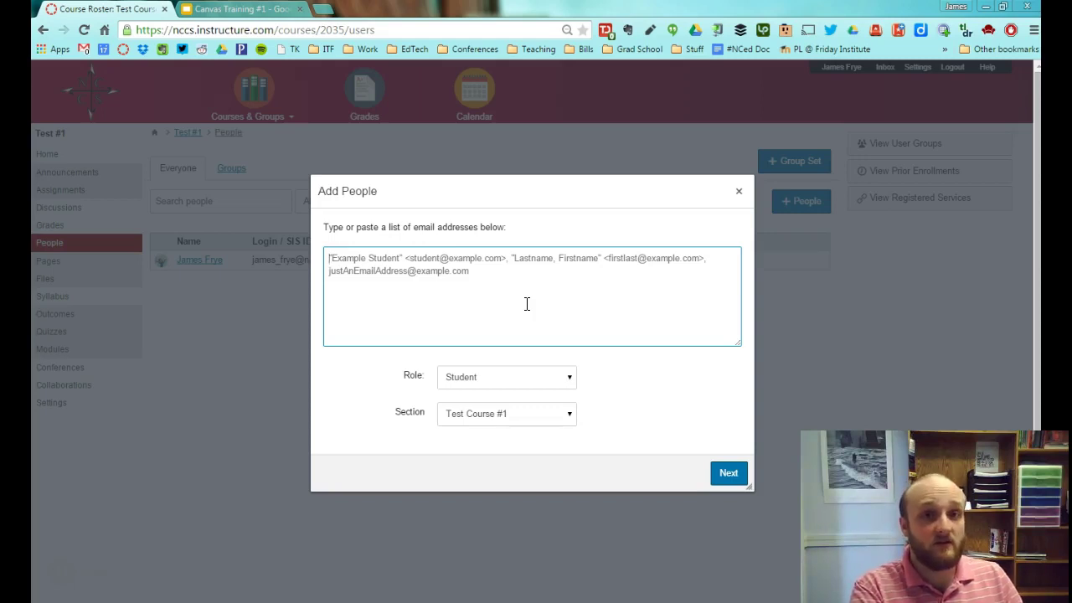
Step: Enter a student's school email address on the nccs.k12.nc.us domain in the address list
text(firstname_)
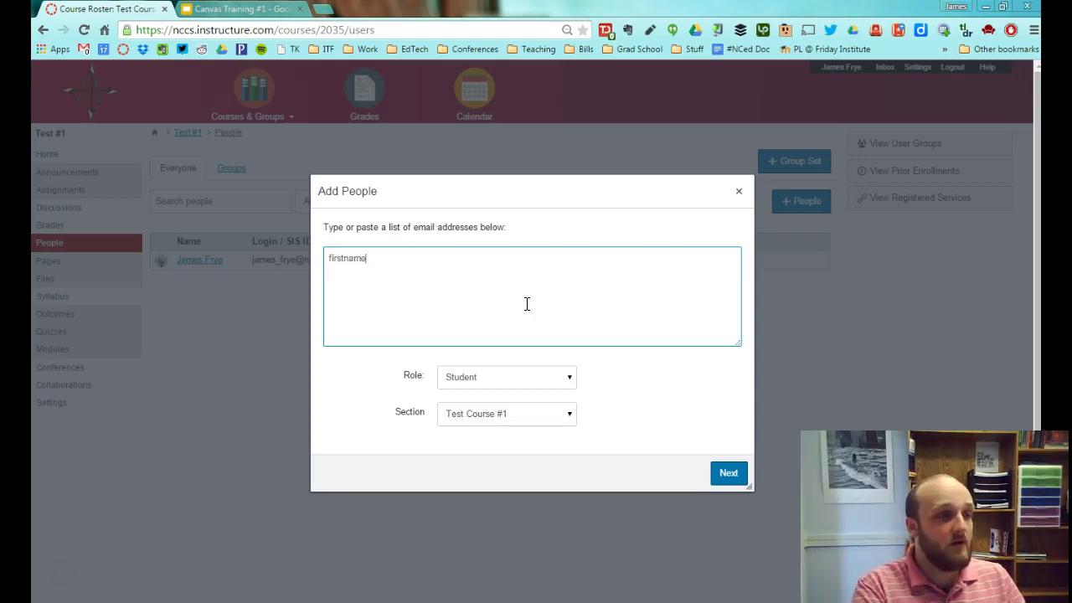
text(lastname)
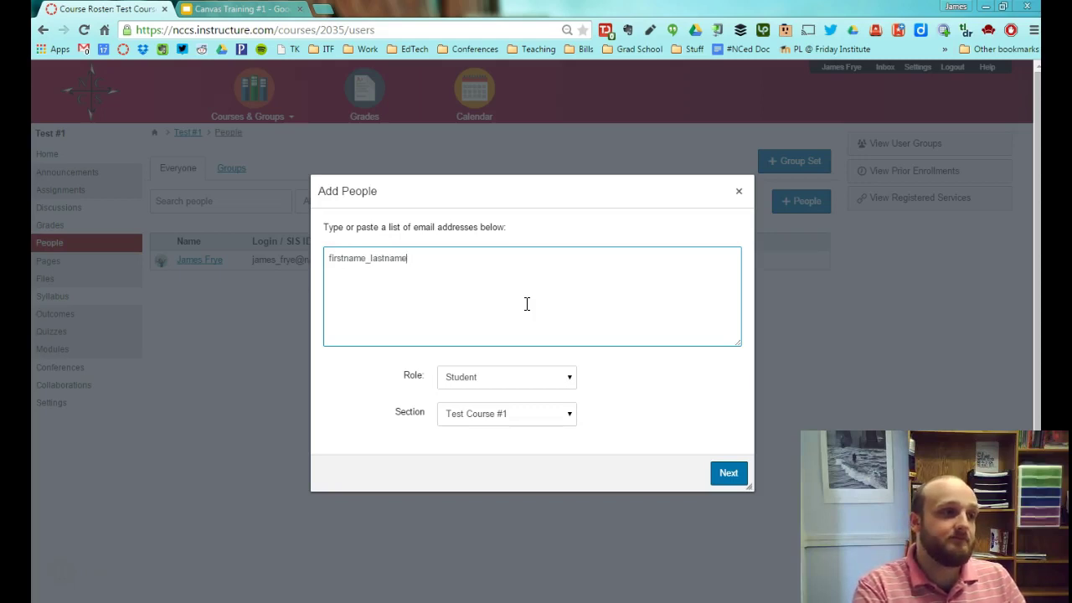
text(@nccs.k12)
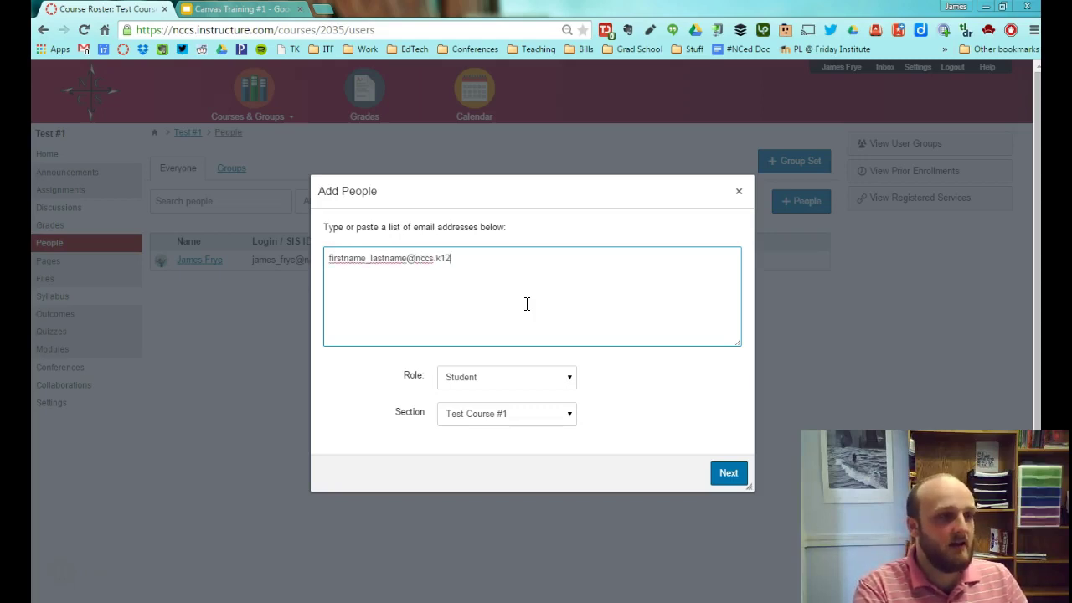
text(.nc.us)
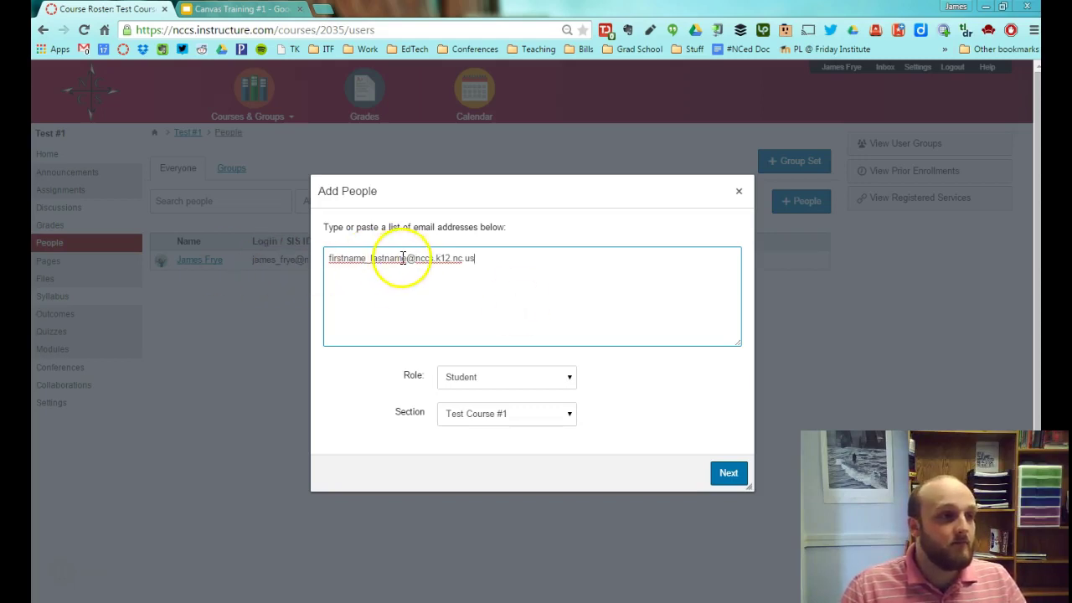
drag(407, 259, 371, 259)
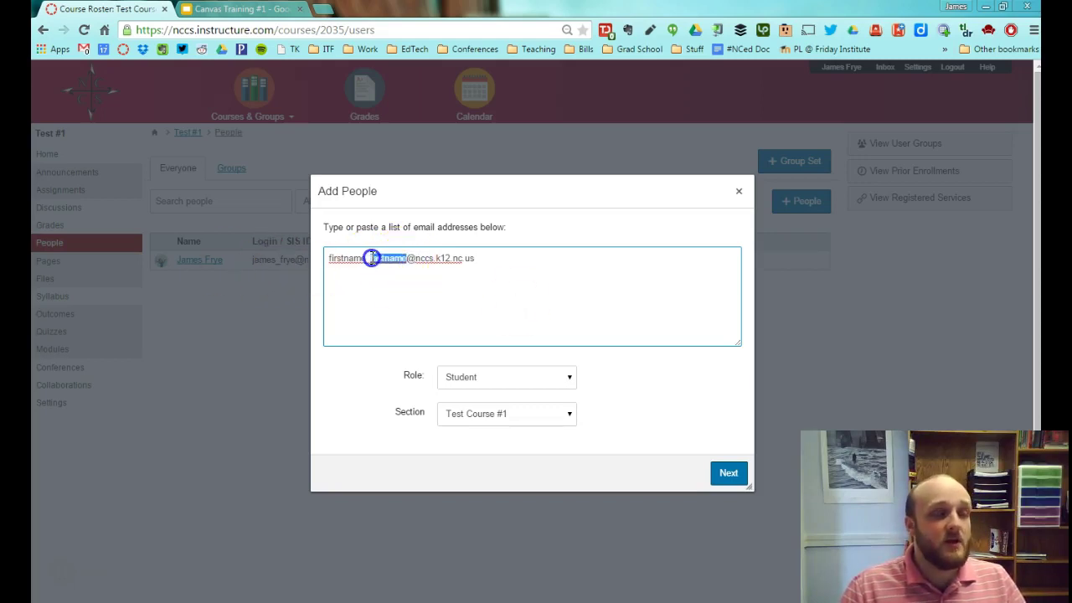
key(BackSpace)
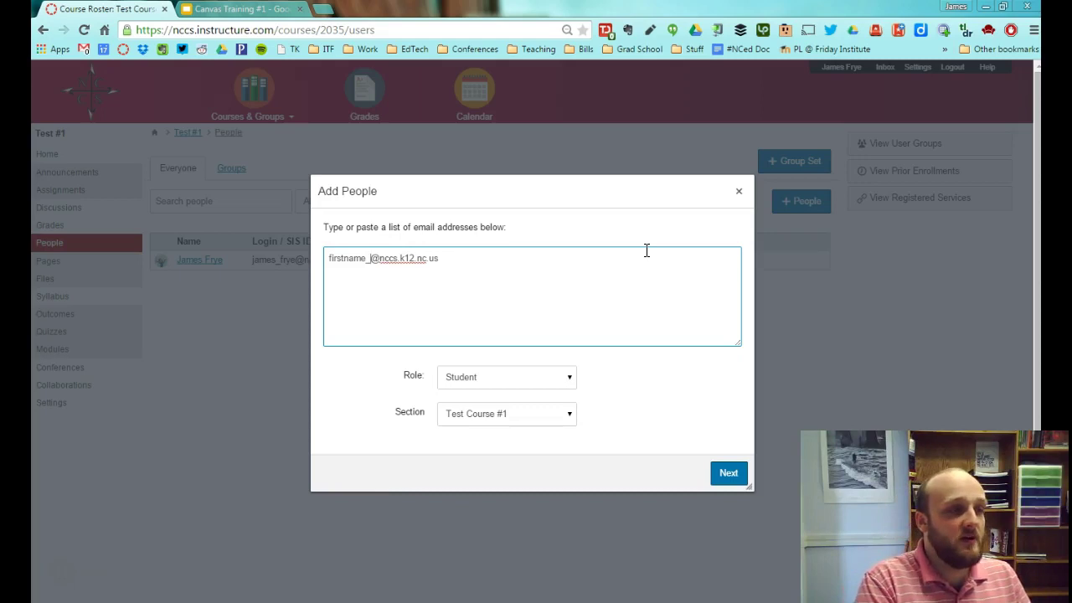
text(last)
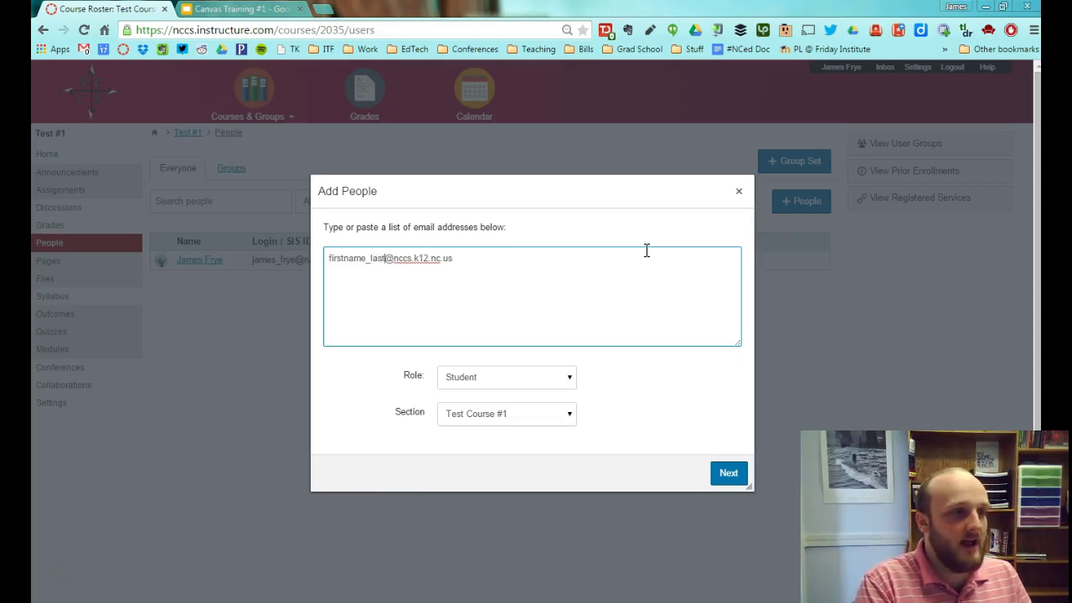
text( name)
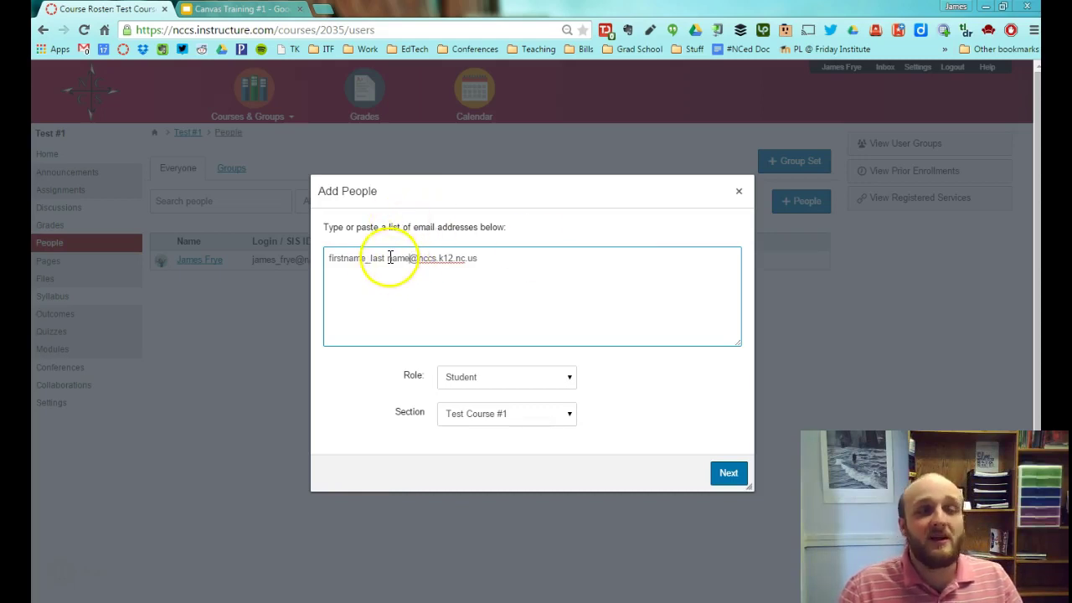
click(548, 259)
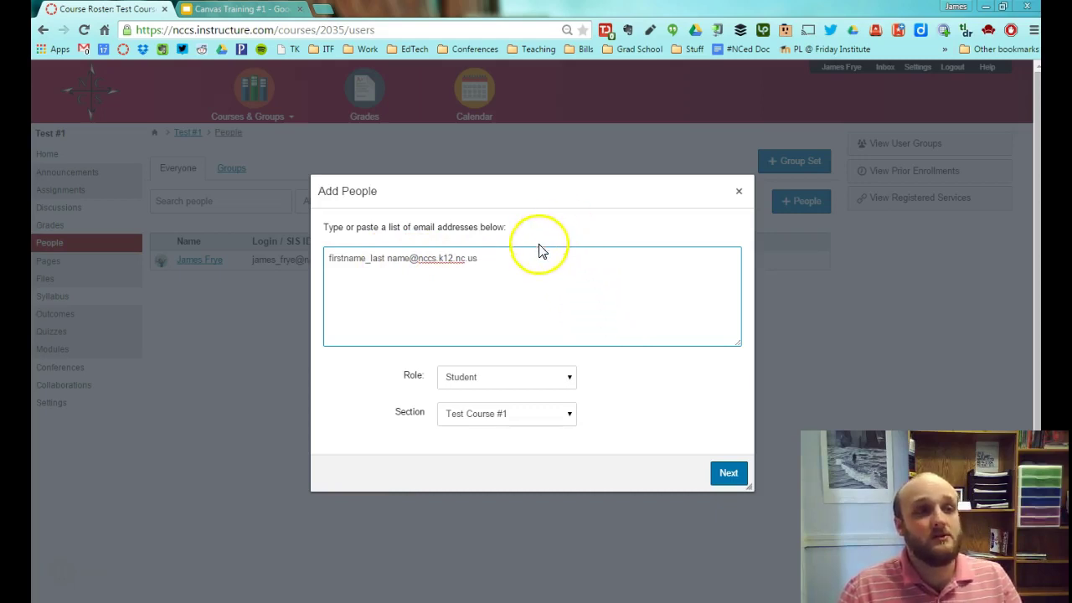
drag(578, 261, 142, 261)
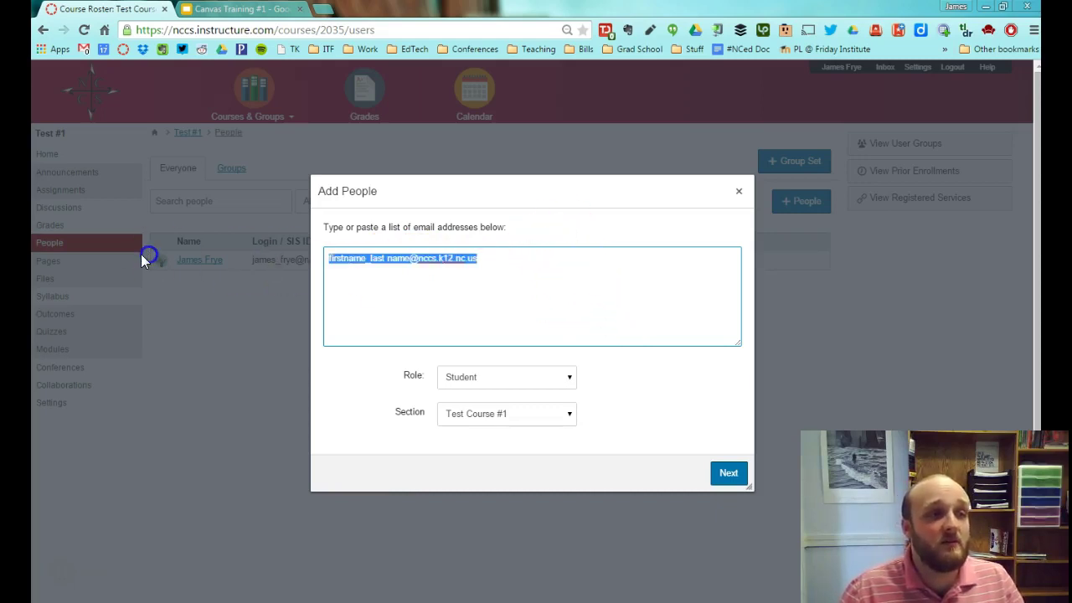
click(477, 297)
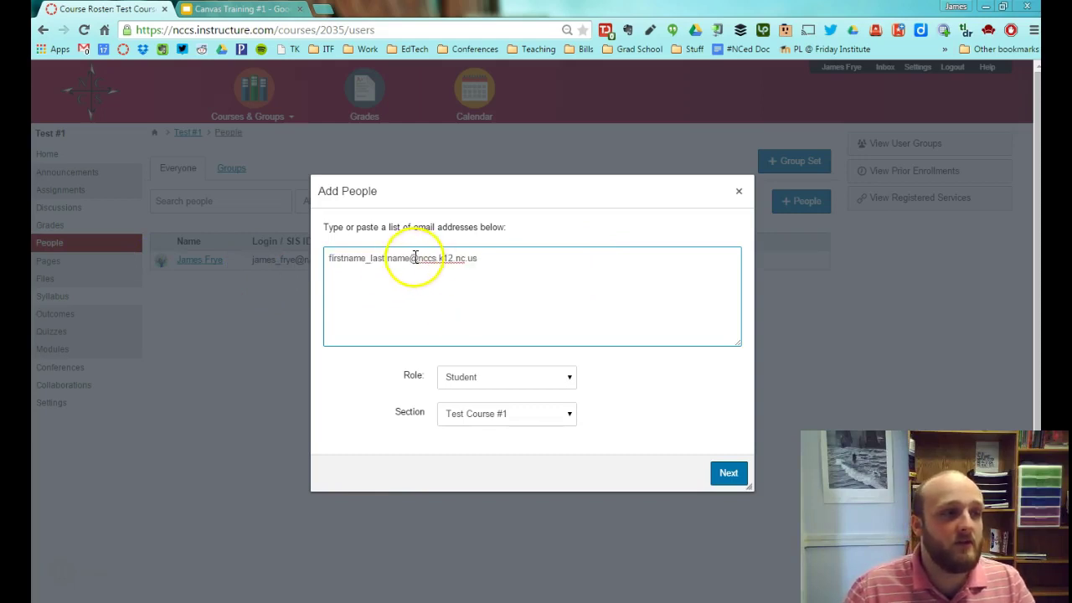
drag(409, 259, 304, 255)
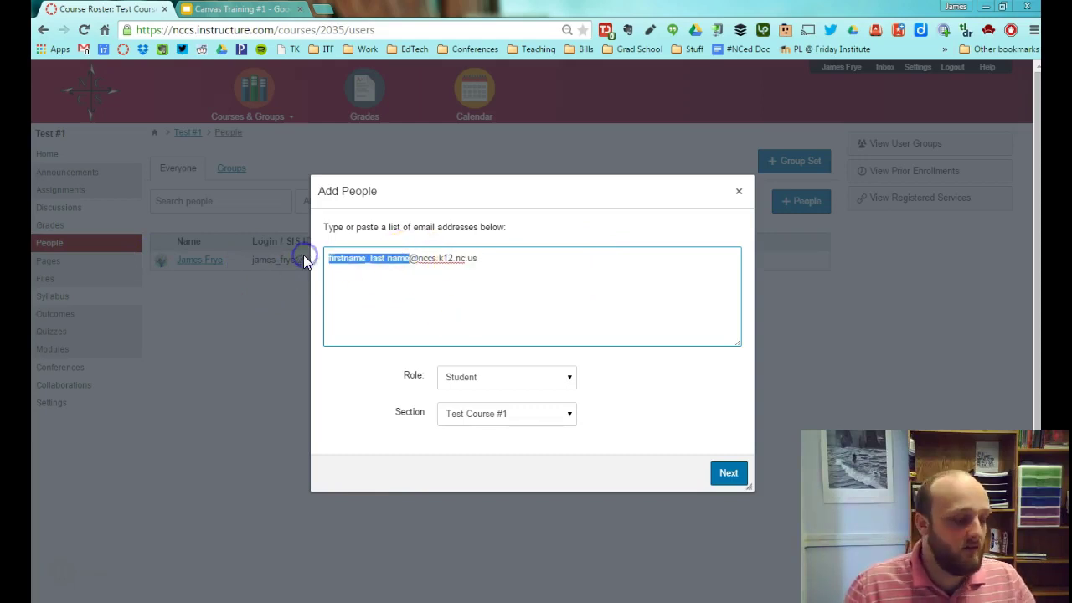
Step: Replace the name before the @ sign with the correct student's name, fixing typos
click(384, 260)
drag(384, 259, 307, 256)
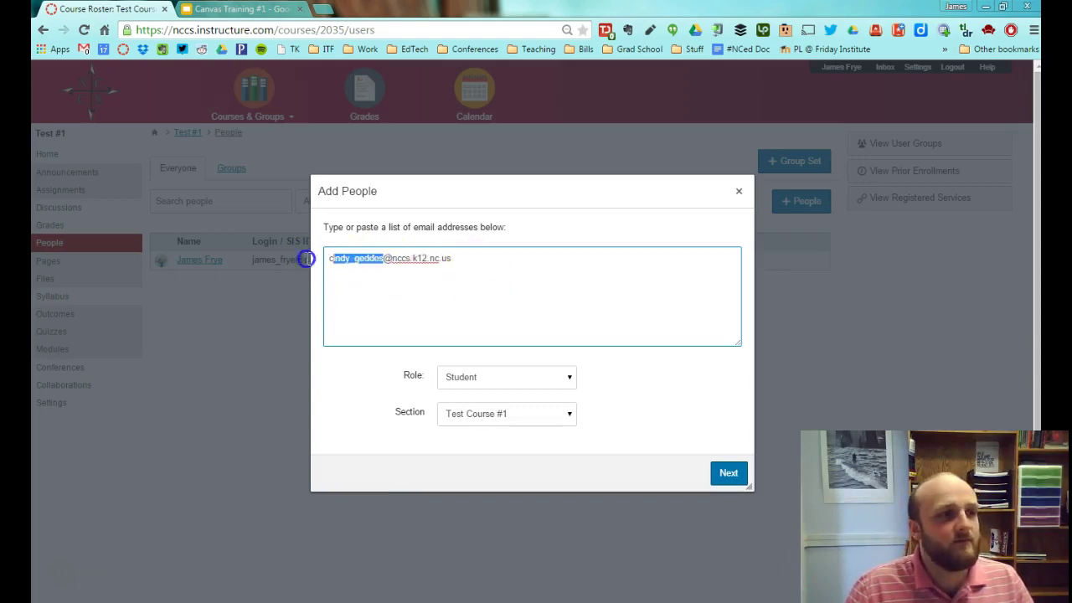
key(BackSpace)
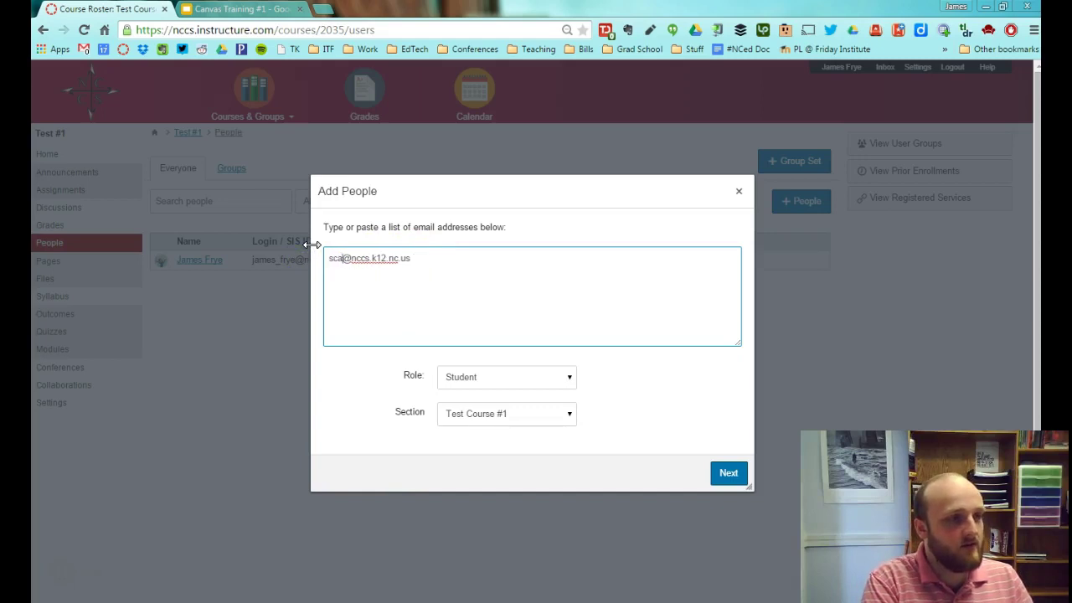
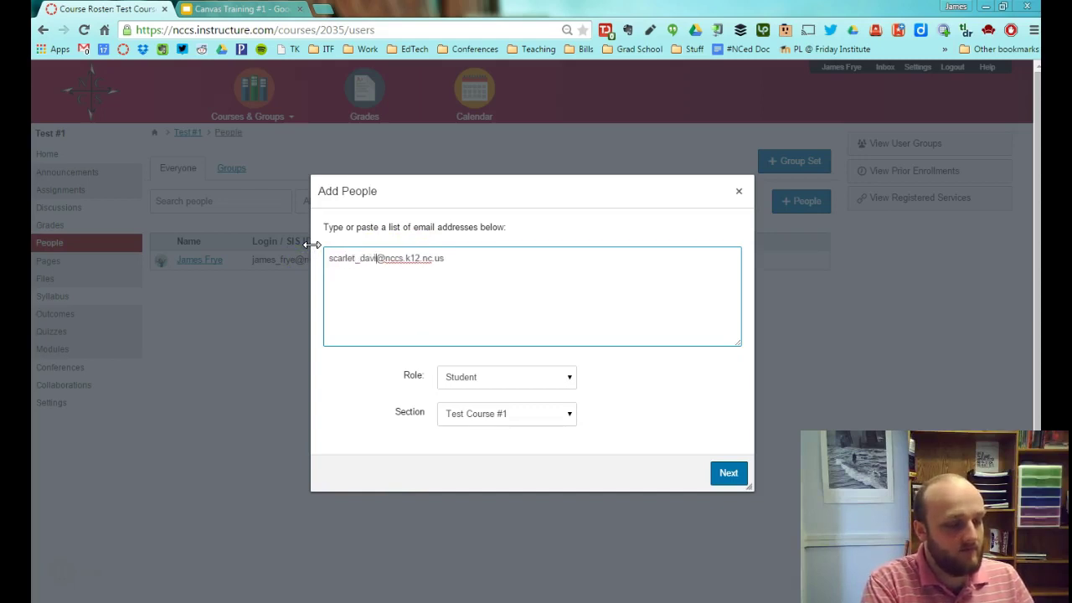
click(461, 323)
click(502, 376)
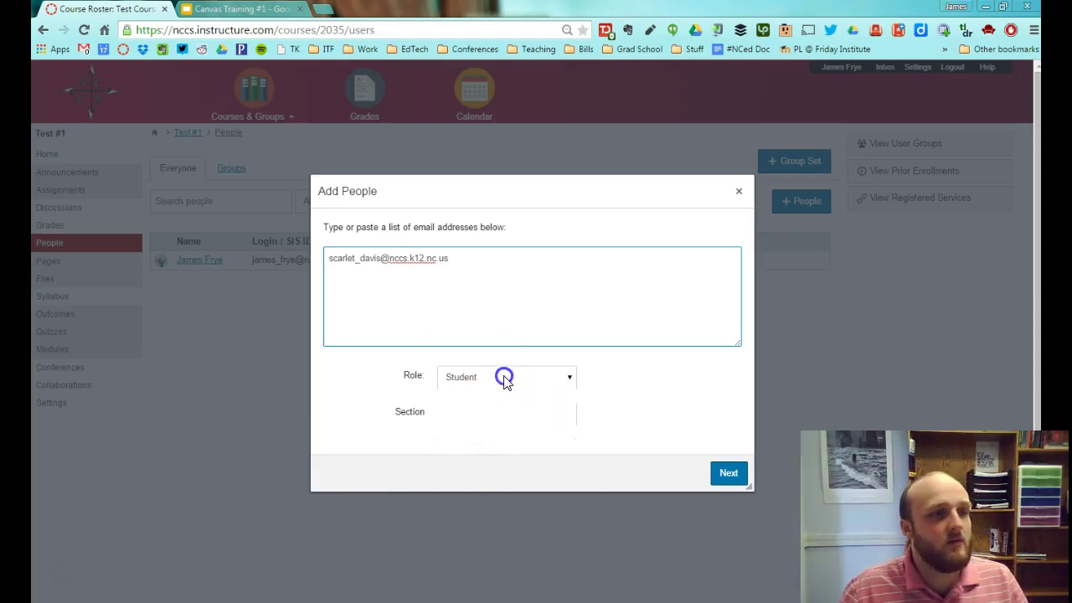
Step: Set the new person's role to Teacher
click(505, 405)
click(521, 378)
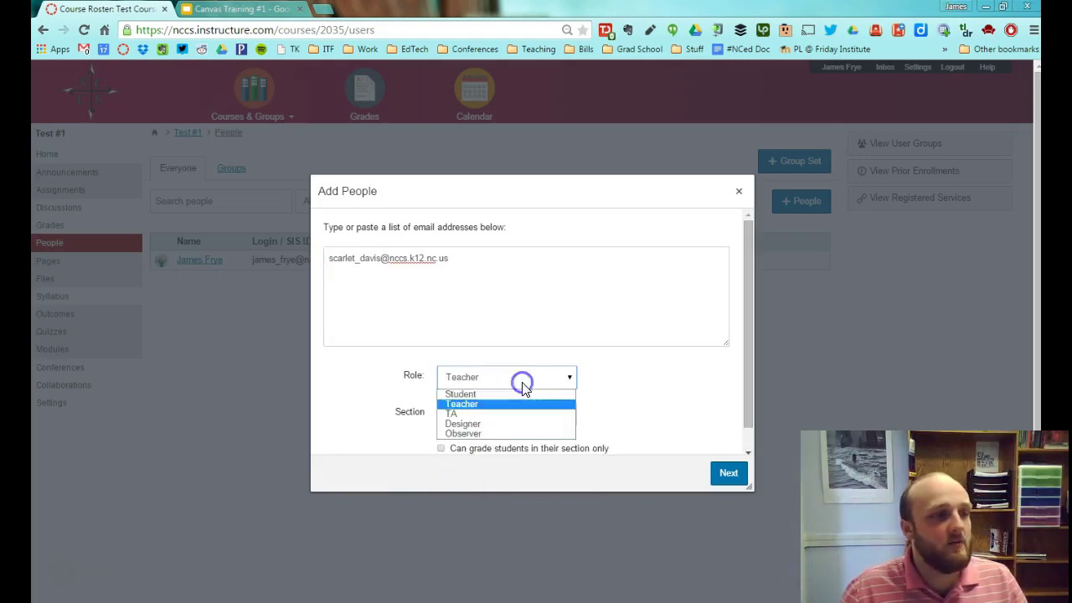
click(634, 392)
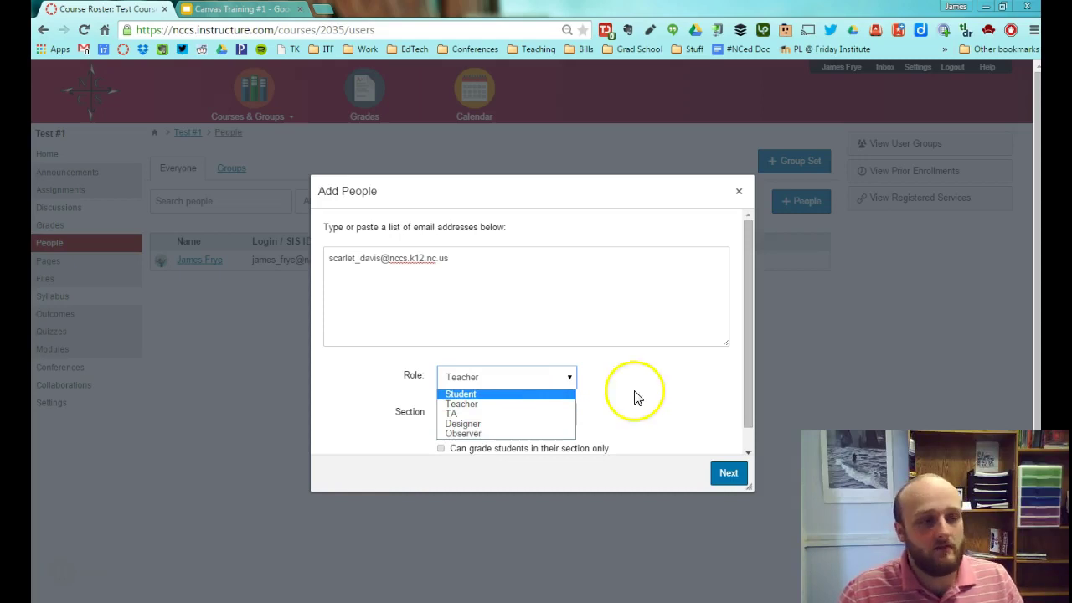
click(728, 472)
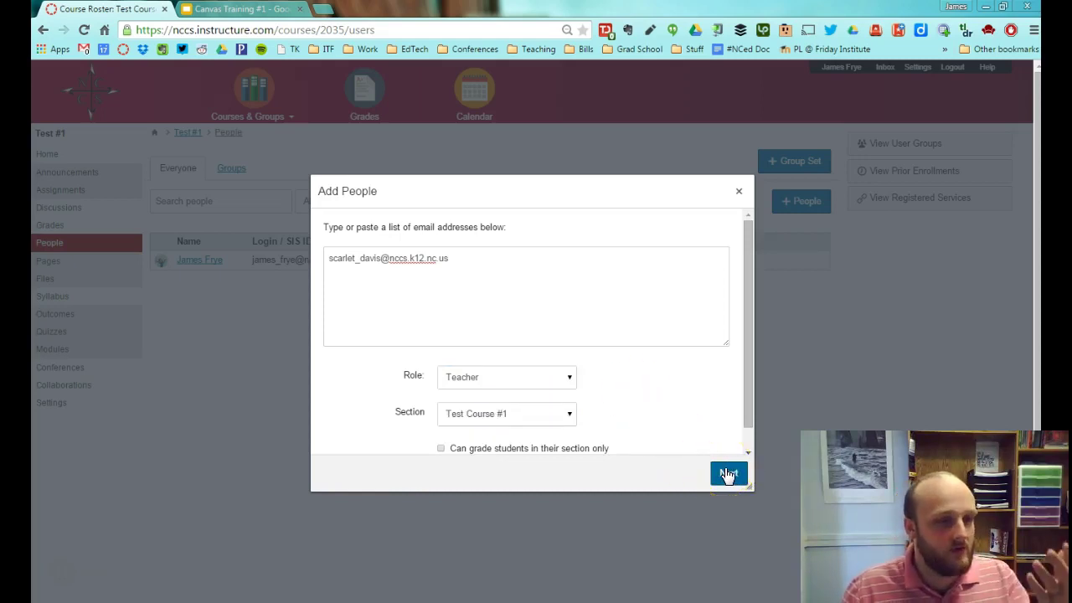
Step: Validate the entered address and add the user to Test Course #1
click(728, 474)
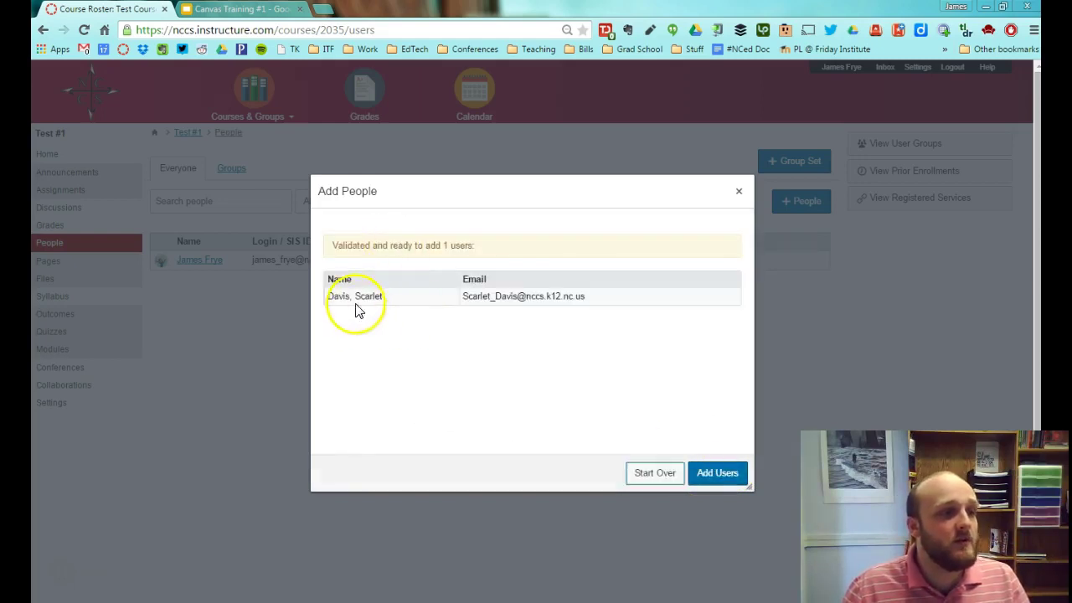
drag(326, 298, 385, 294)
drag(467, 296, 595, 295)
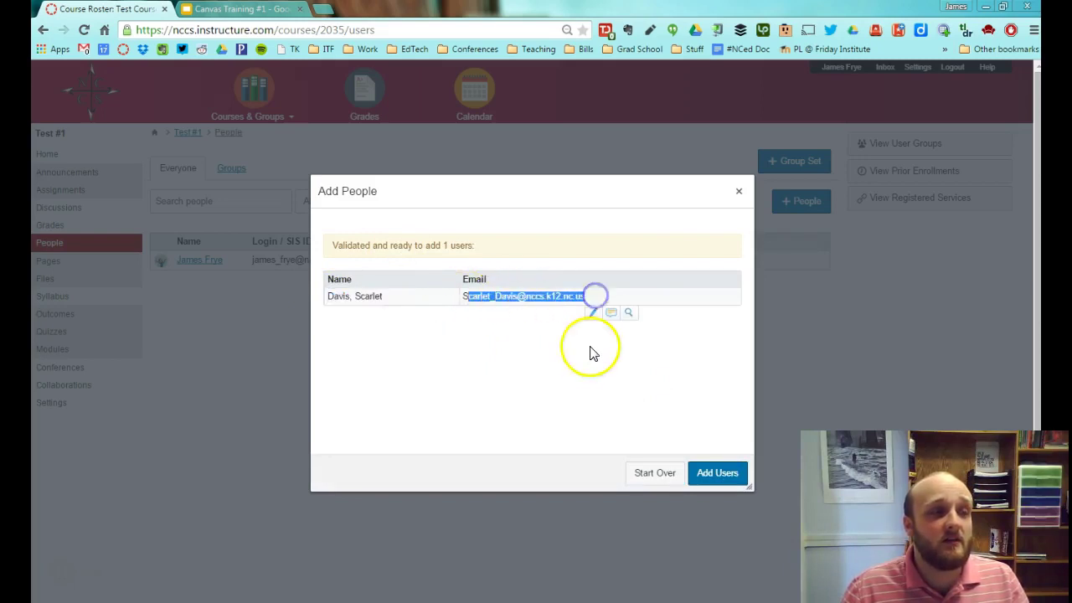
click(590, 351)
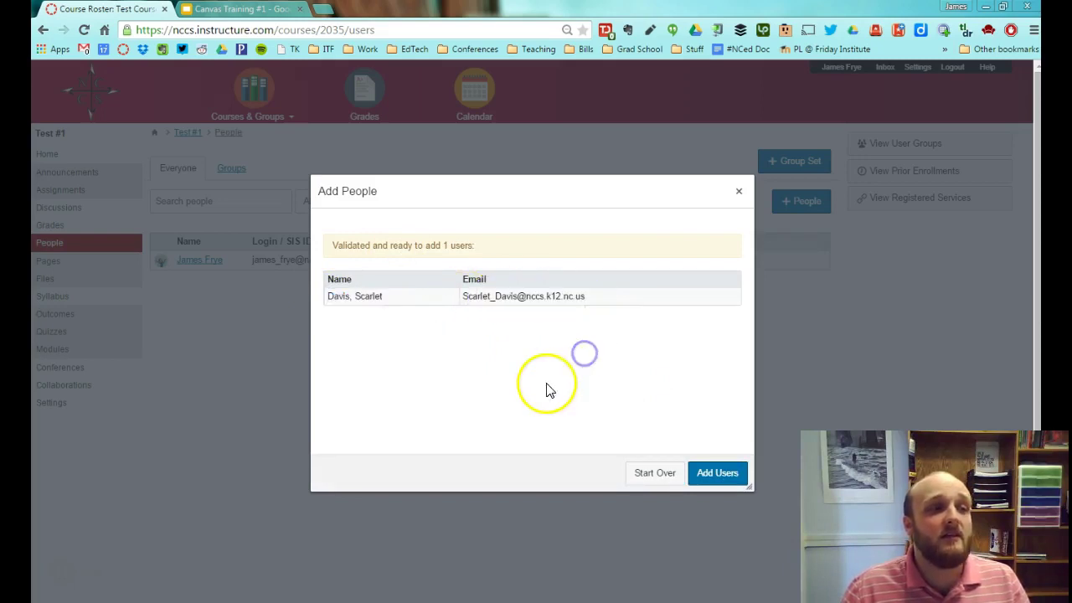
click(717, 474)
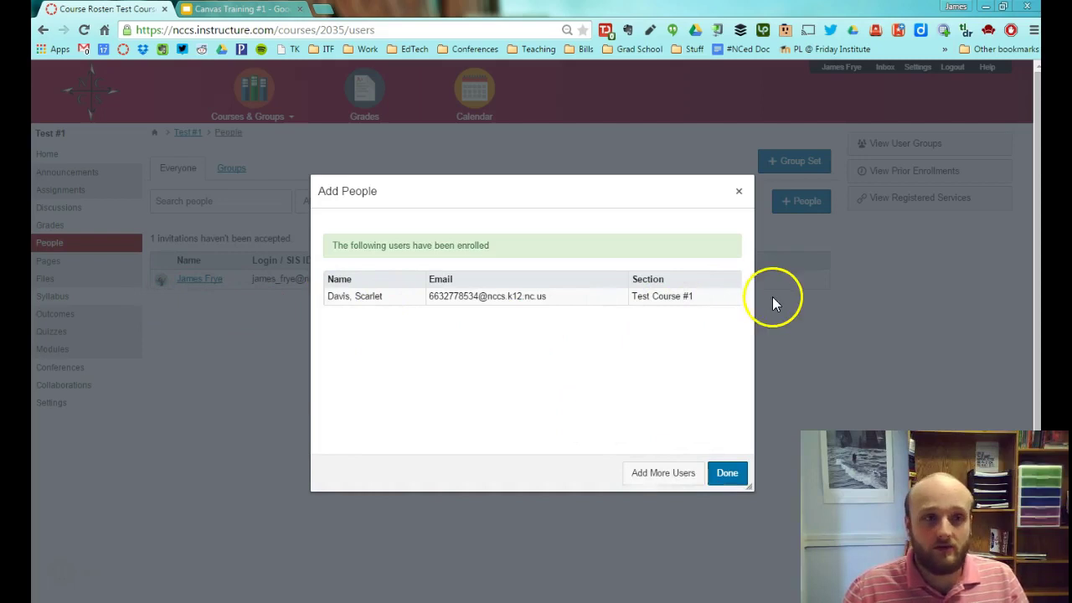
click(725, 472)
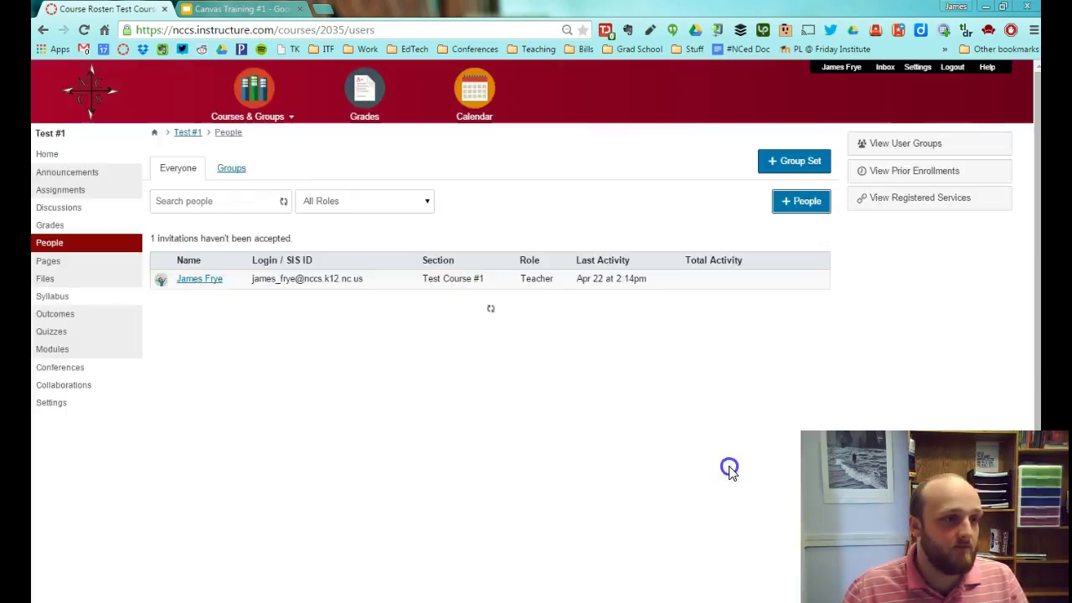
click(65, 263)
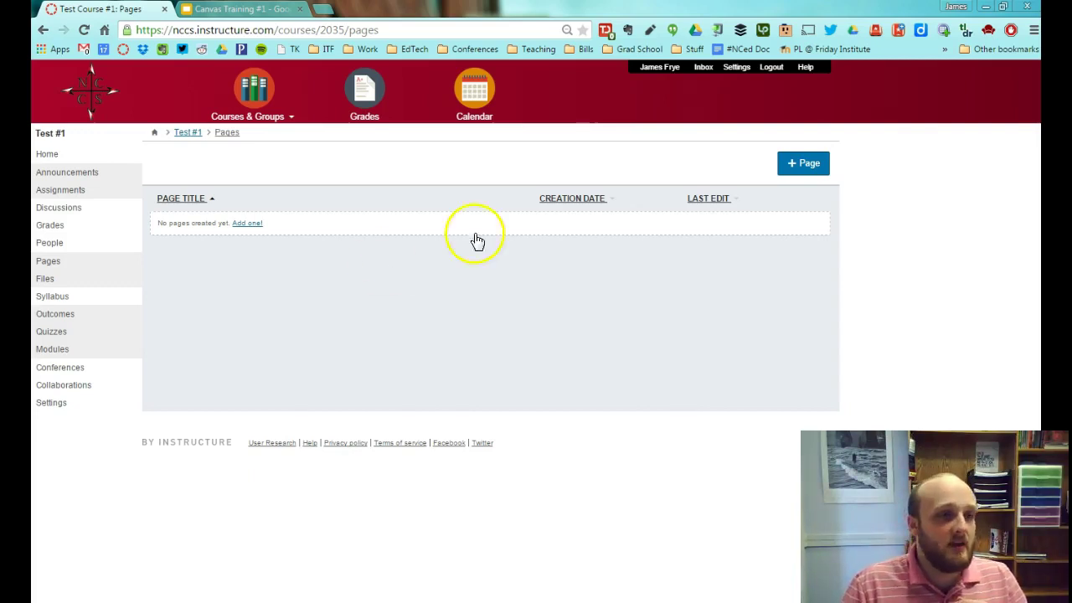
Step: Review the empty Pages list, then move on to the course's Modules
click(780, 170)
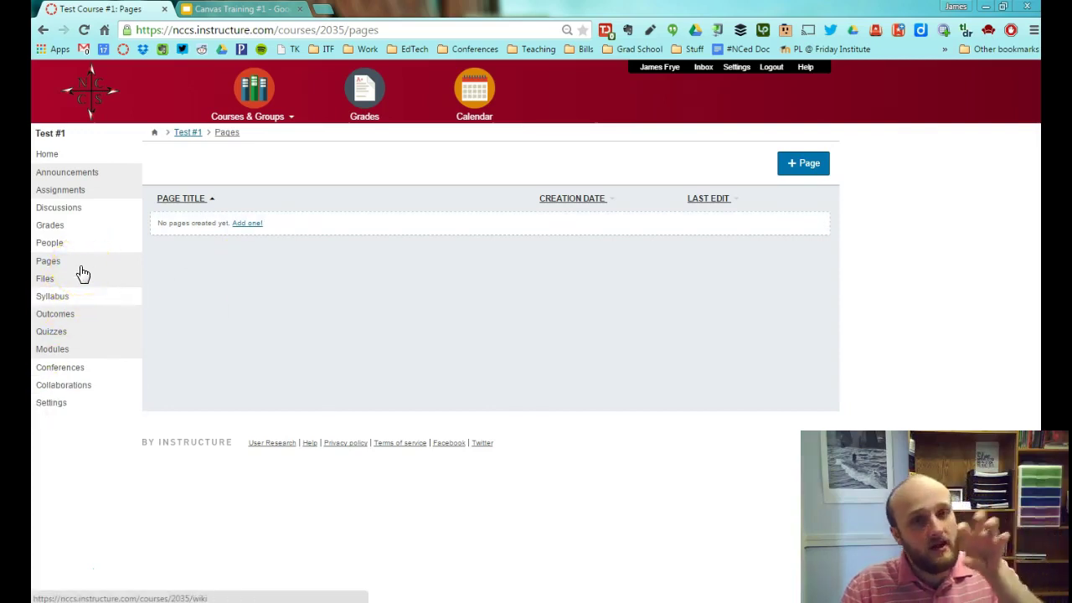
click(70, 349)
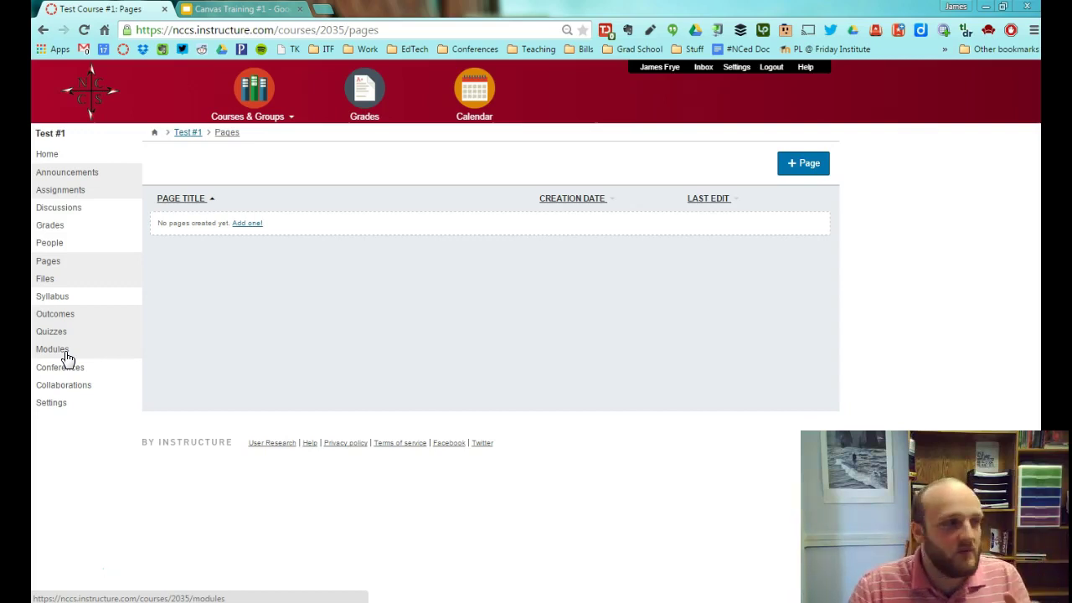
Step: Add a module named 'Unit 1: Research' on the Modules page
click(65, 352)
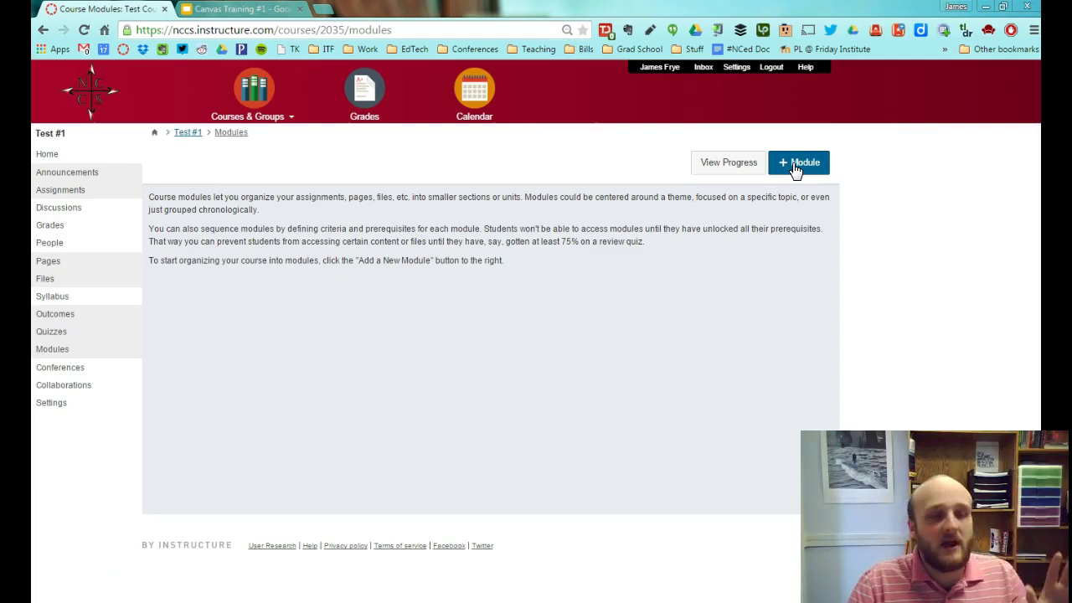
click(795, 165)
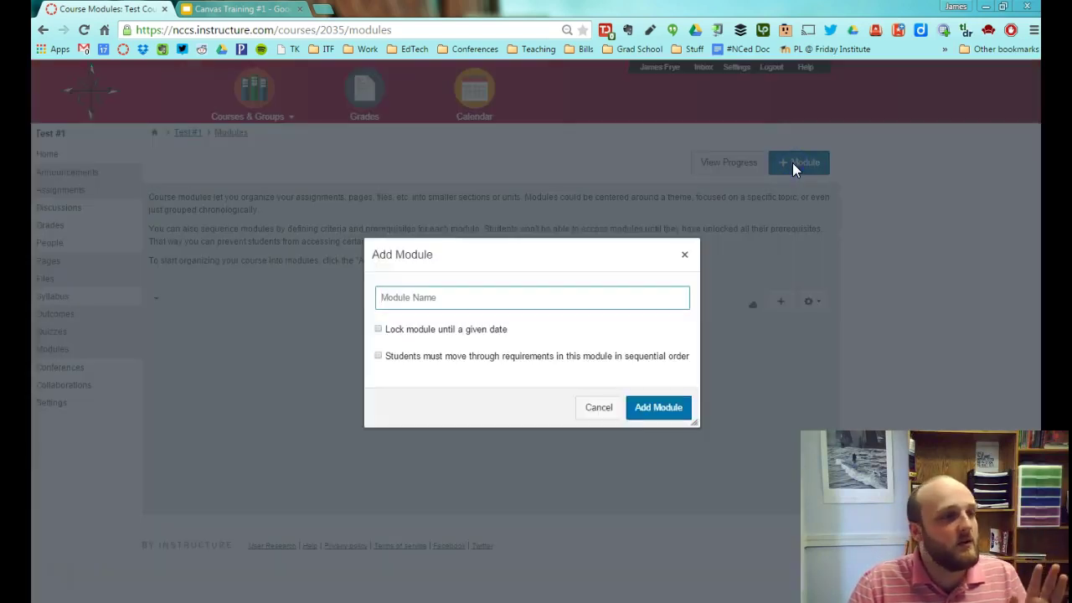
text(Unit 1: )
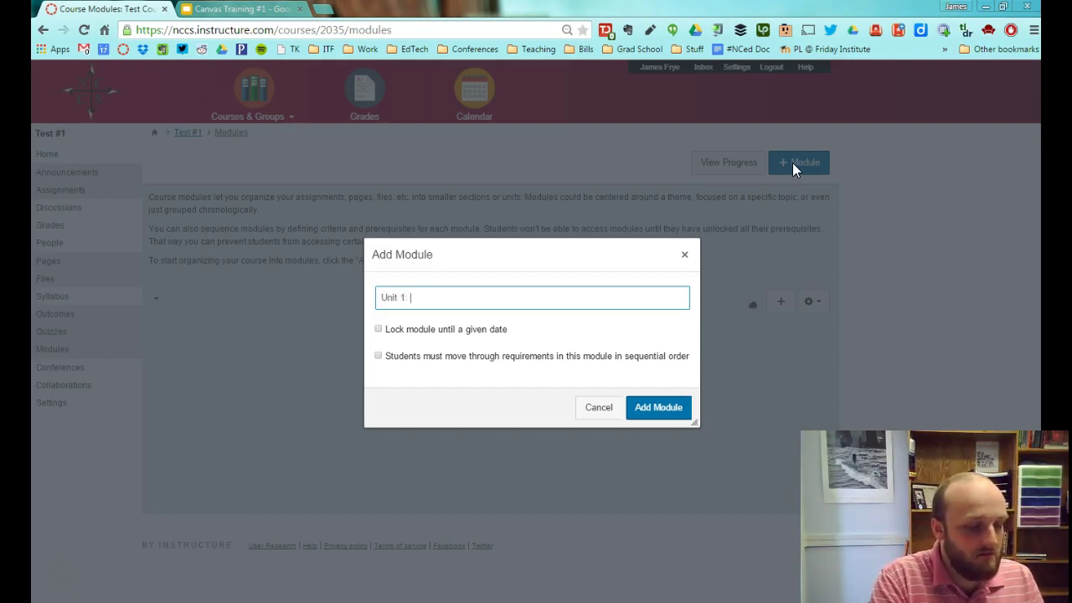
text(Research)
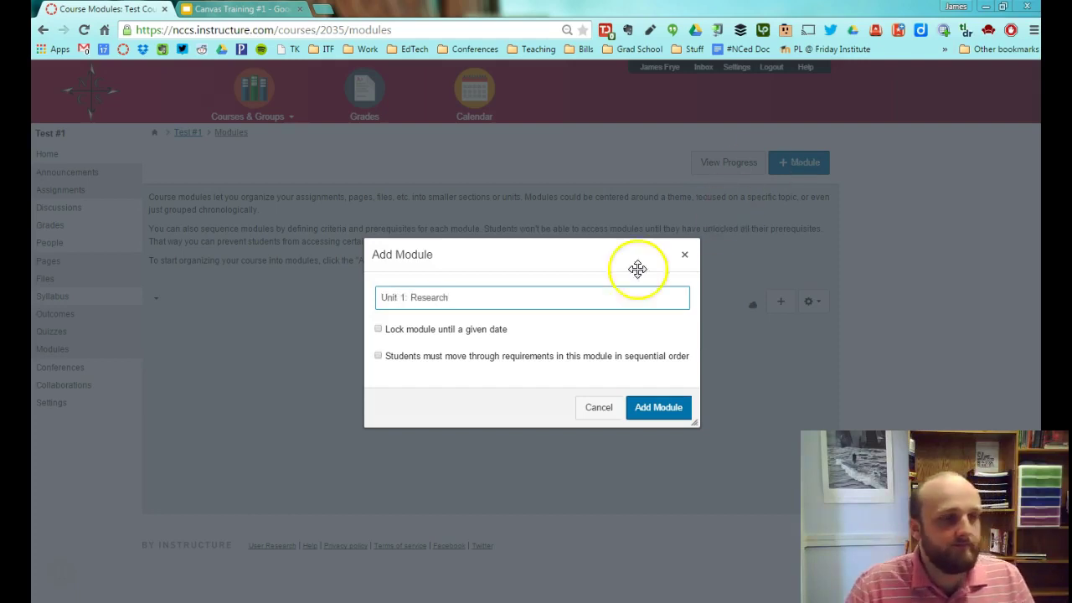
click(662, 408)
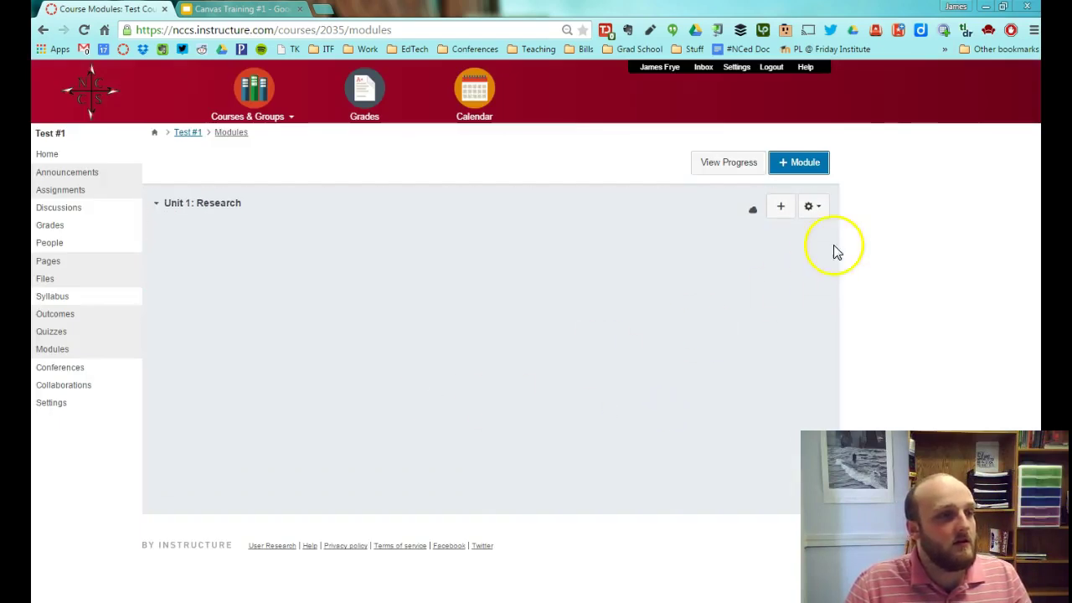
Step: Publish the Unit 1: Research module and add a new content page named Big 6
click(753, 211)
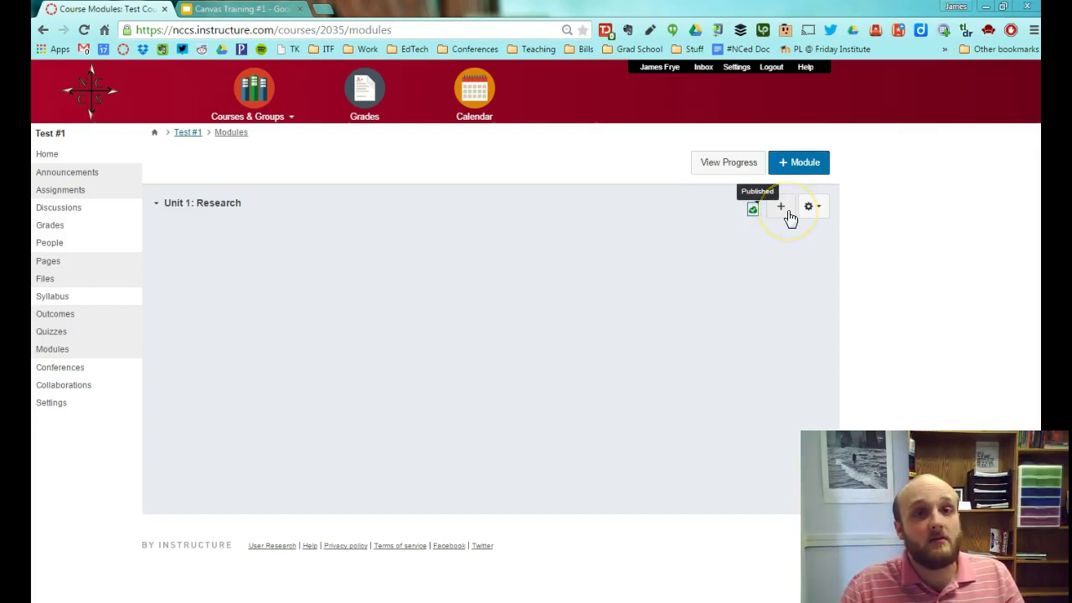
click(787, 211)
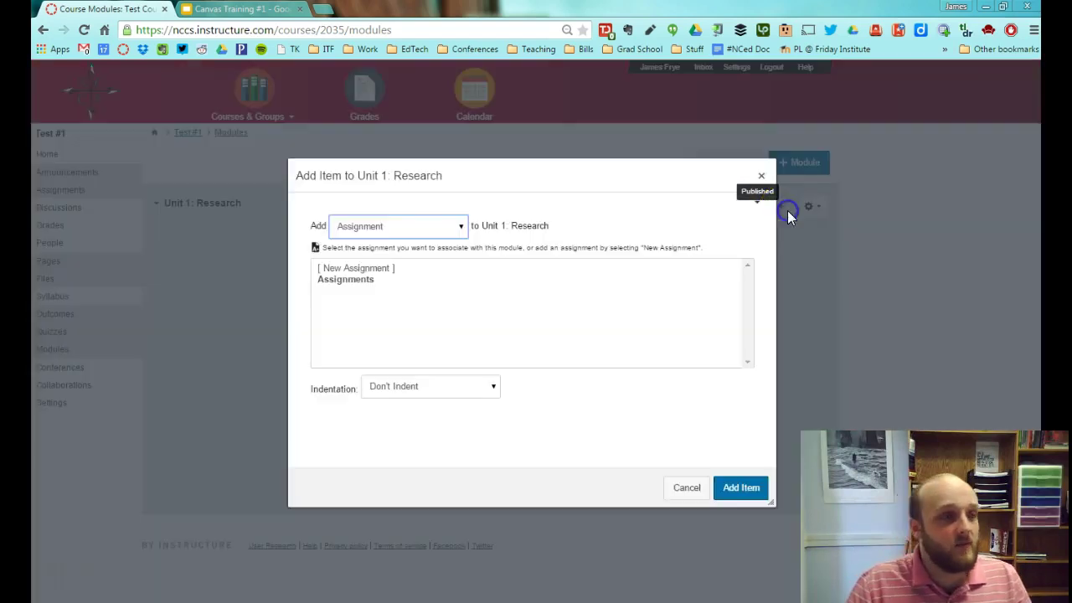
click(438, 234)
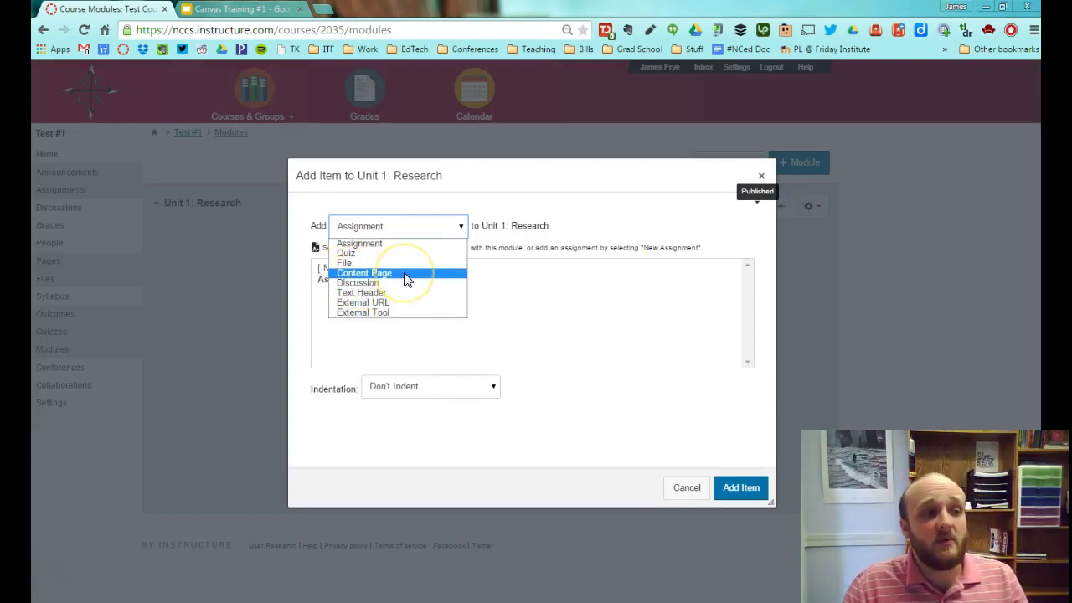
click(404, 274)
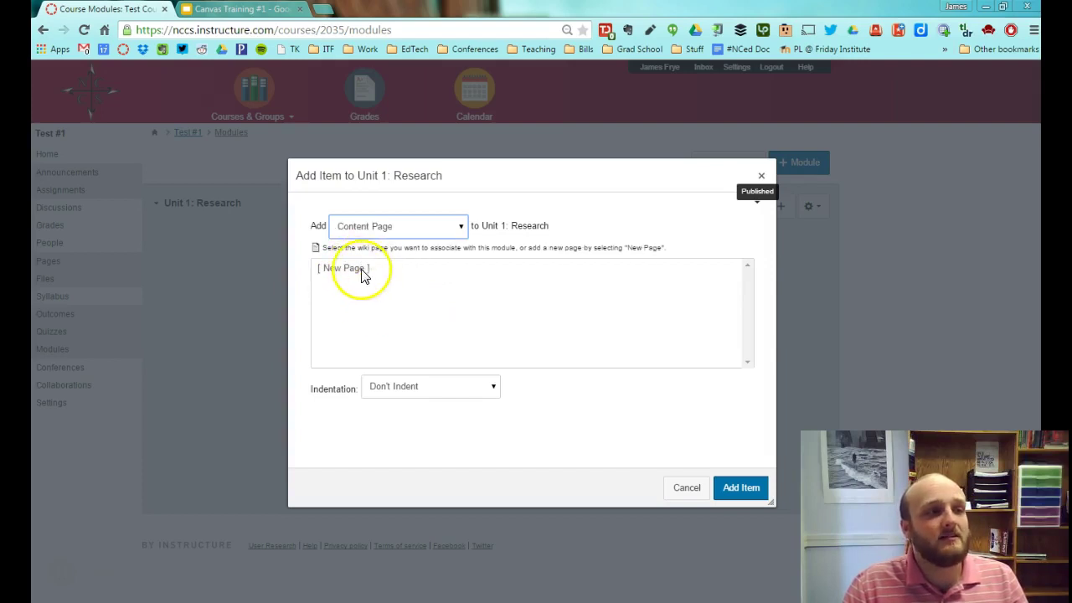
click(362, 269)
click(411, 386)
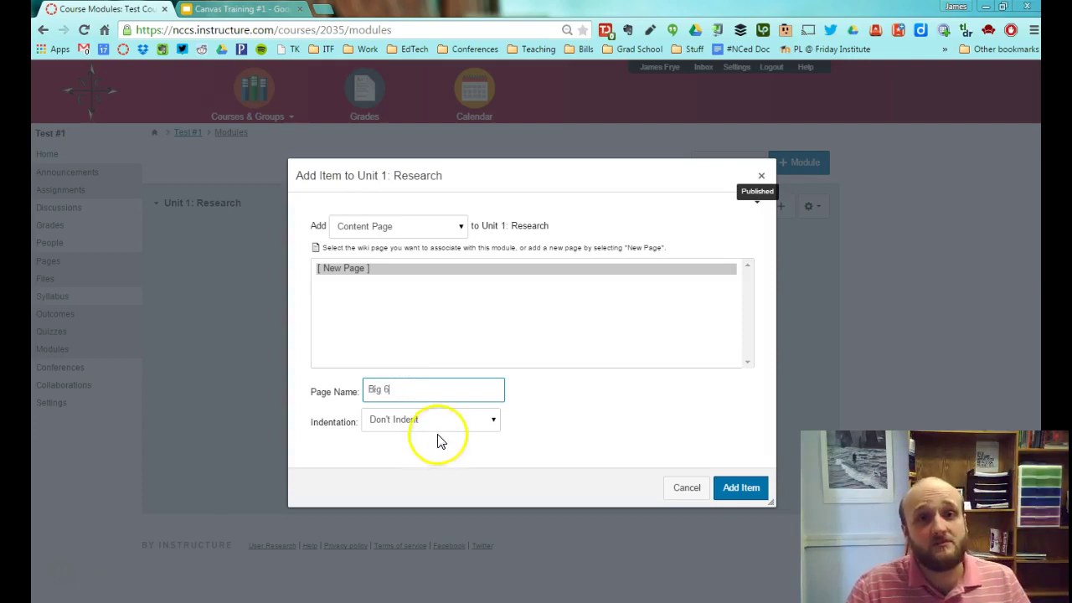
click(730, 501)
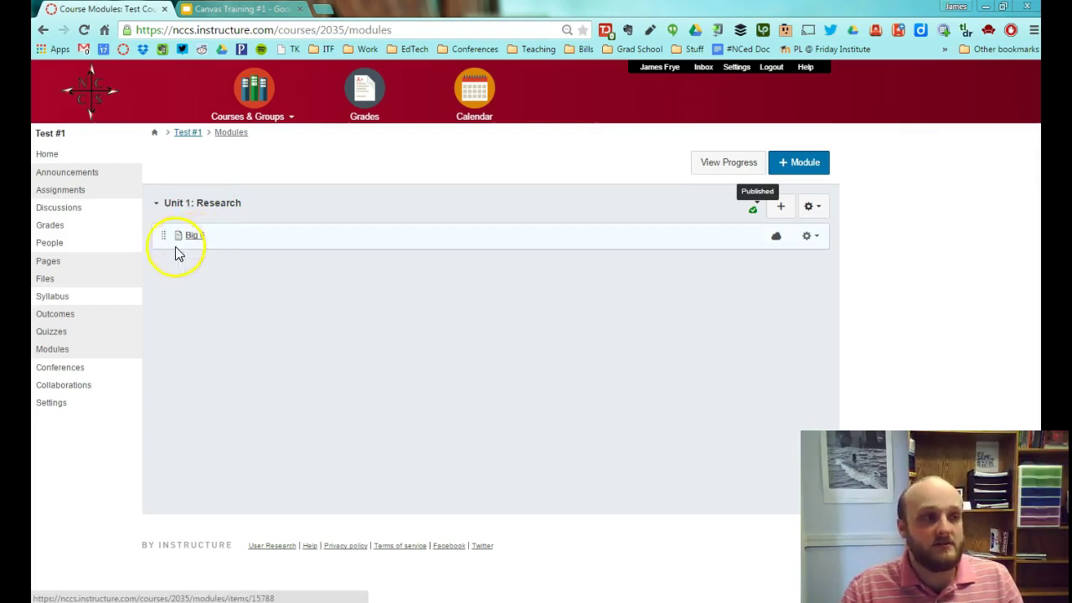
Step: Publish the Big 6 page from the course's Pages list
click(62, 267)
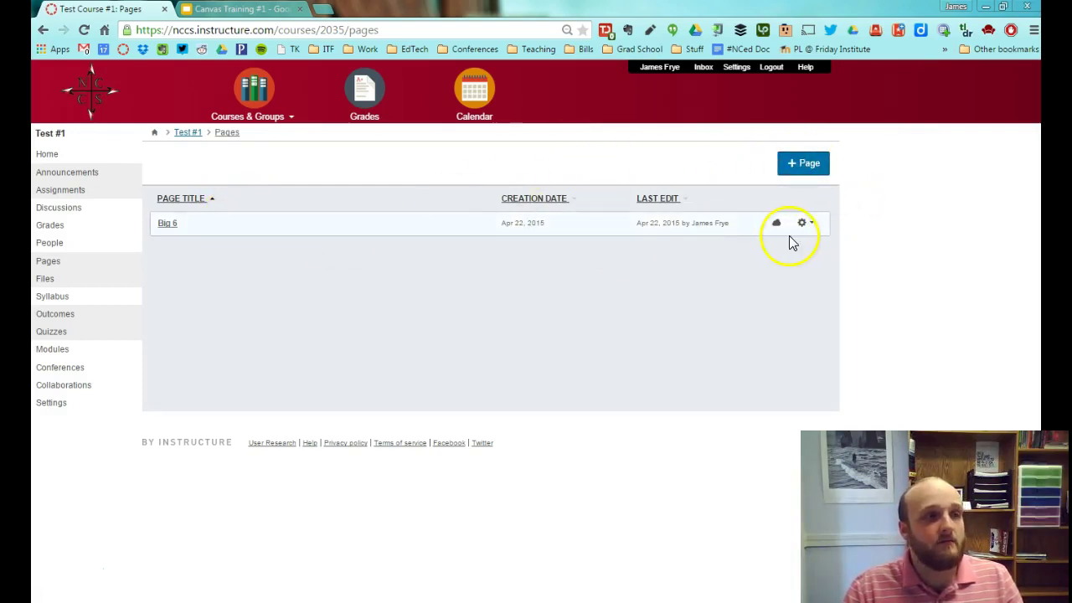
click(776, 226)
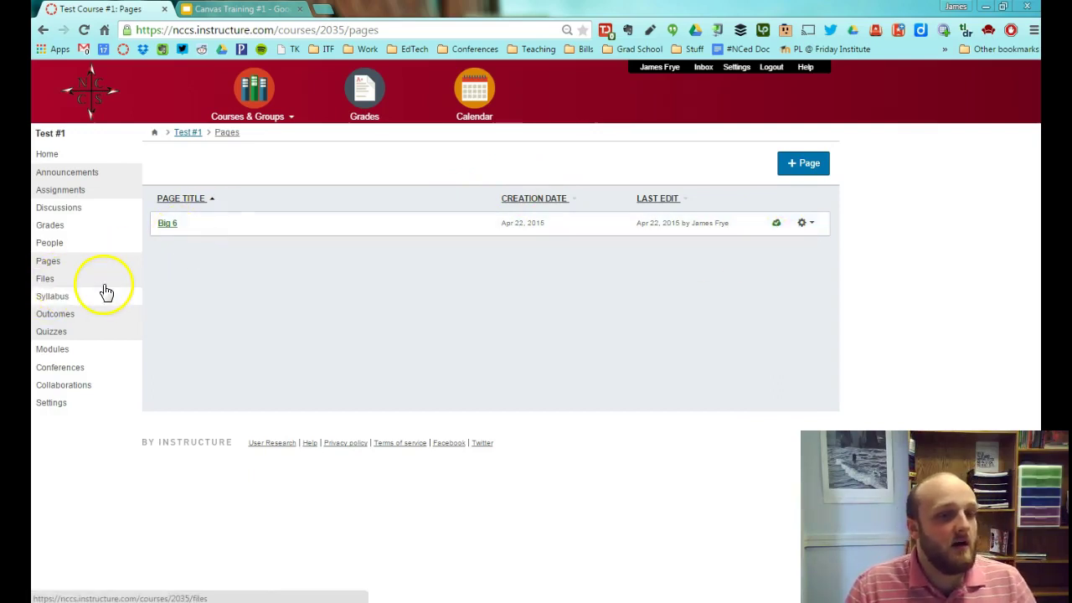
click(59, 281)
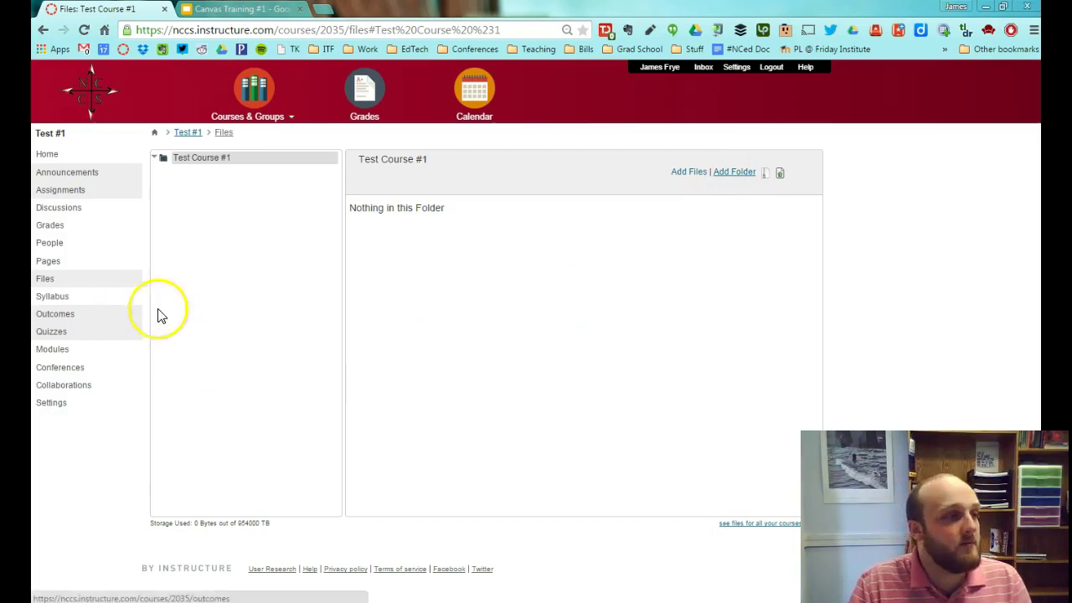
Step: Browse the course's Outcomes and then the Course Syllabus page
click(71, 318)
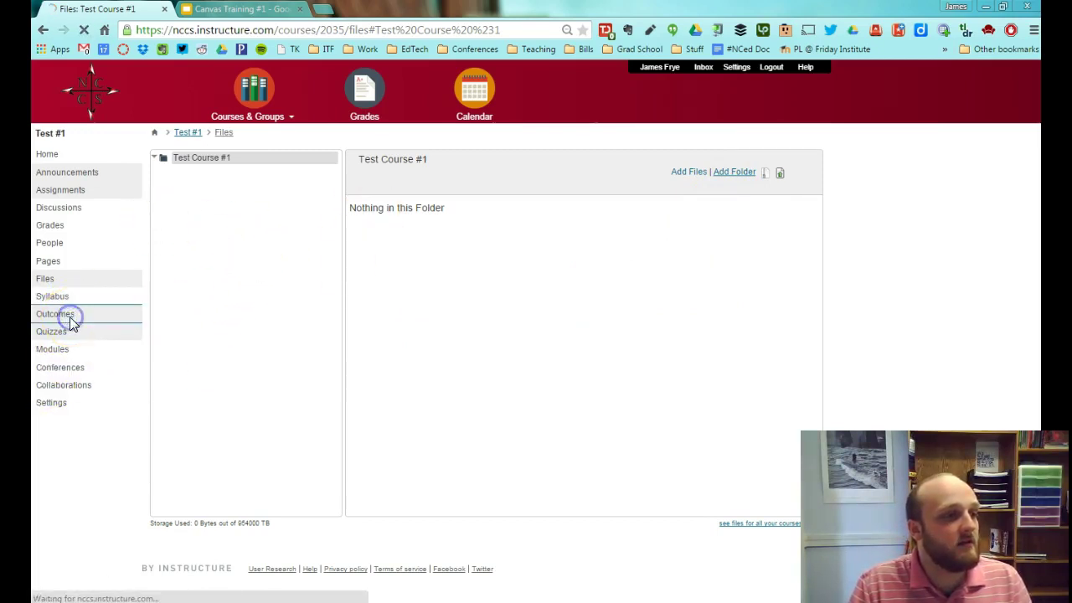
click(42, 298)
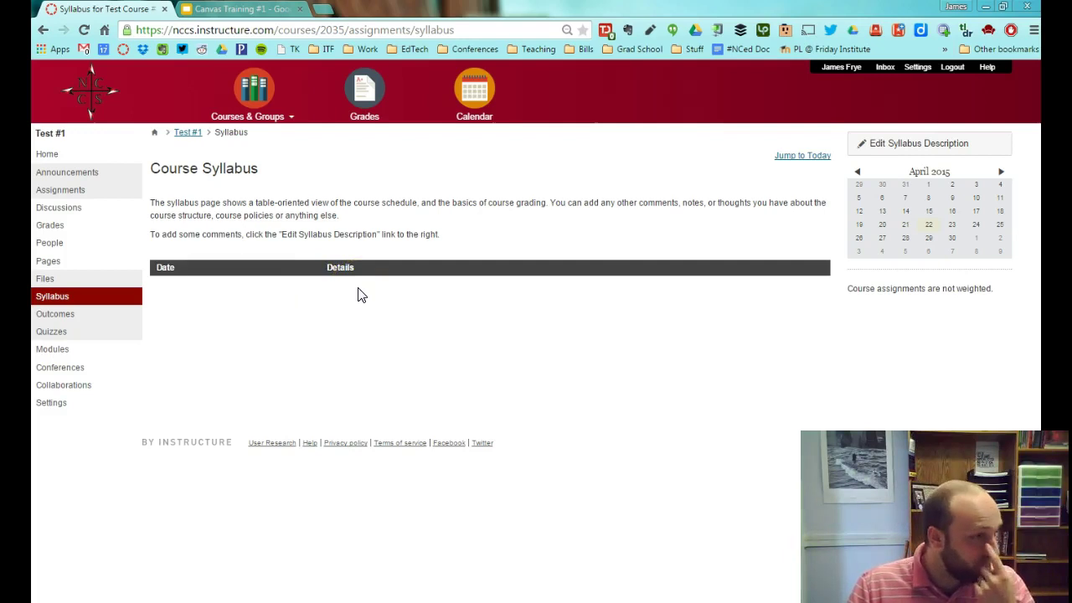
Step: Go to the empty Quizzes page and start a new quiz
click(70, 338)
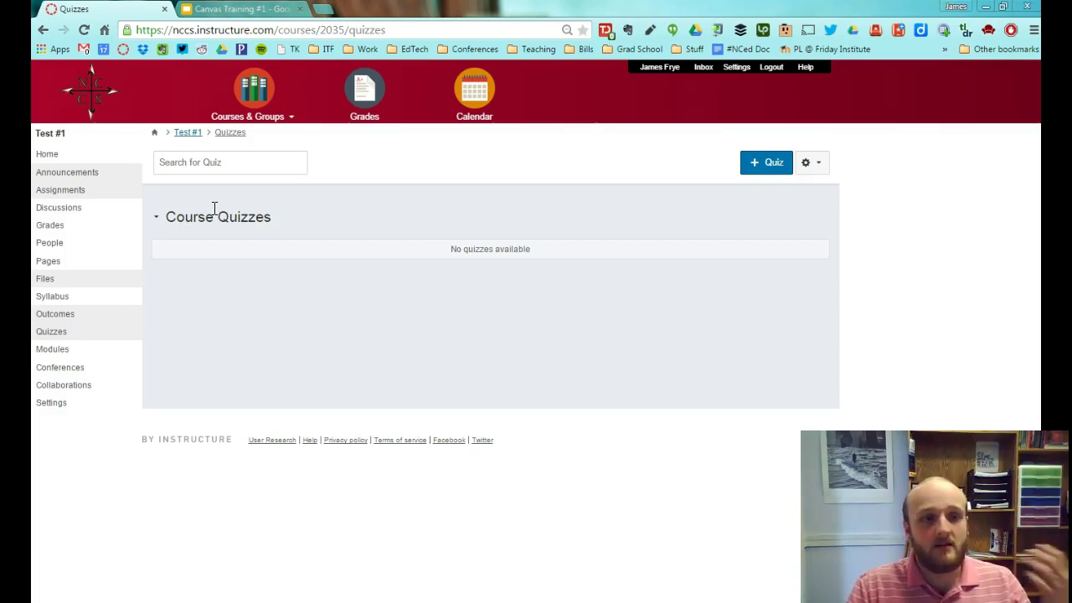
click(753, 171)
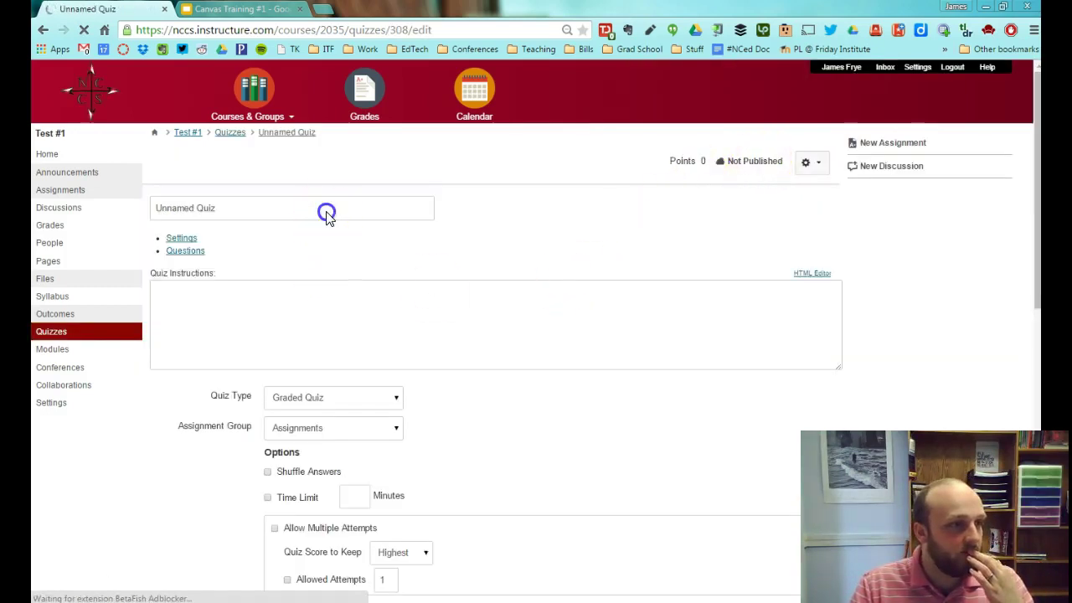
Step: Rename the quiz from 'Unnamed Quiz' to 'Big 6'
click(326, 210)
drag(213, 211, 146, 210)
click(240, 385)
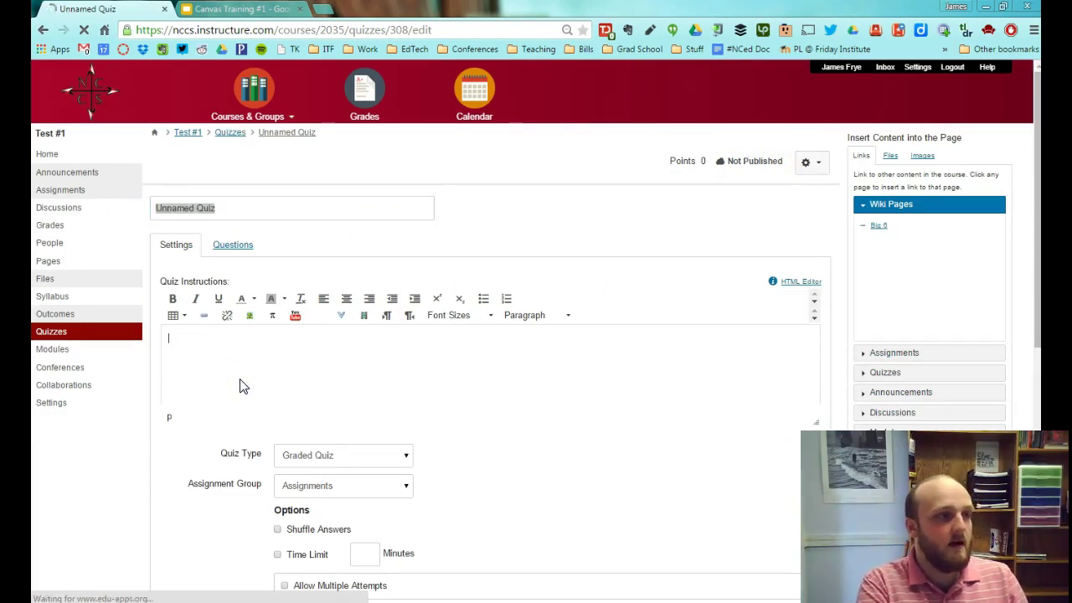
click(268, 206)
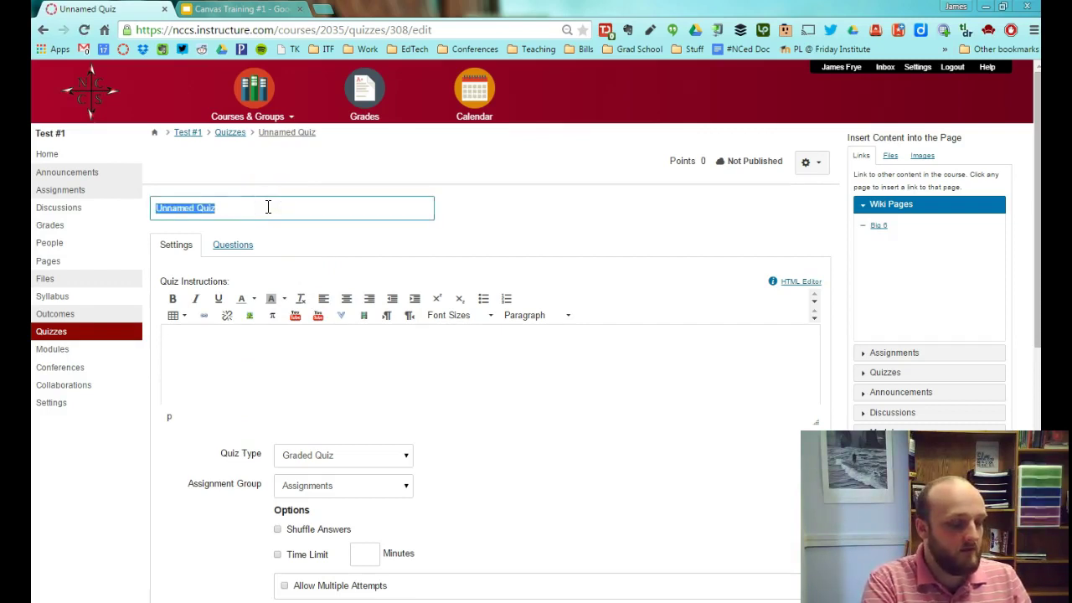
text(B)
key(Tab)
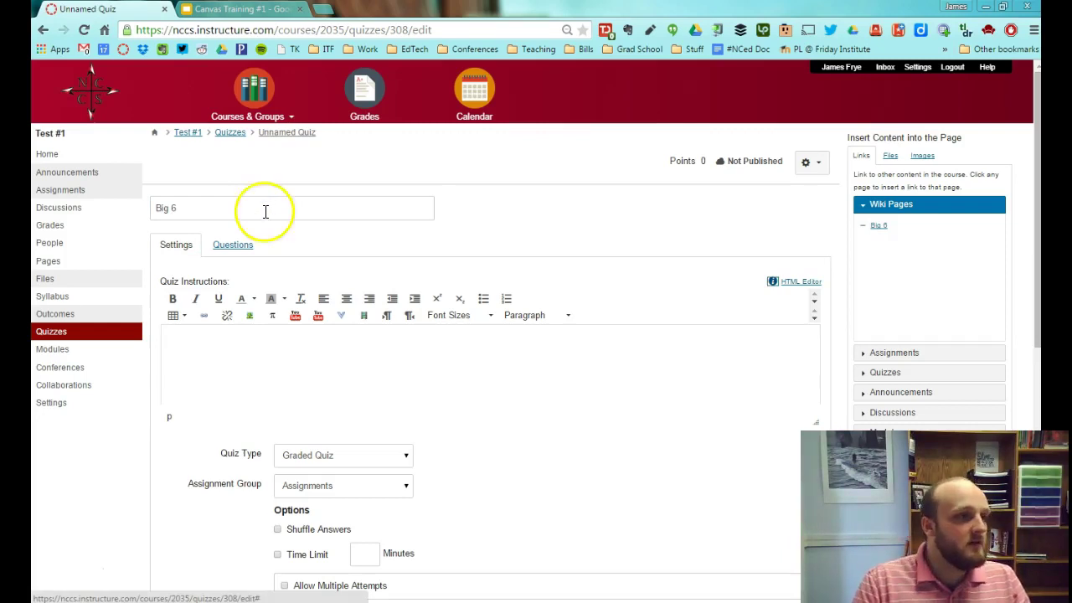
Step: Write the instructions 'Please read each question carefully and to the best of your ability.'
click(340, 384)
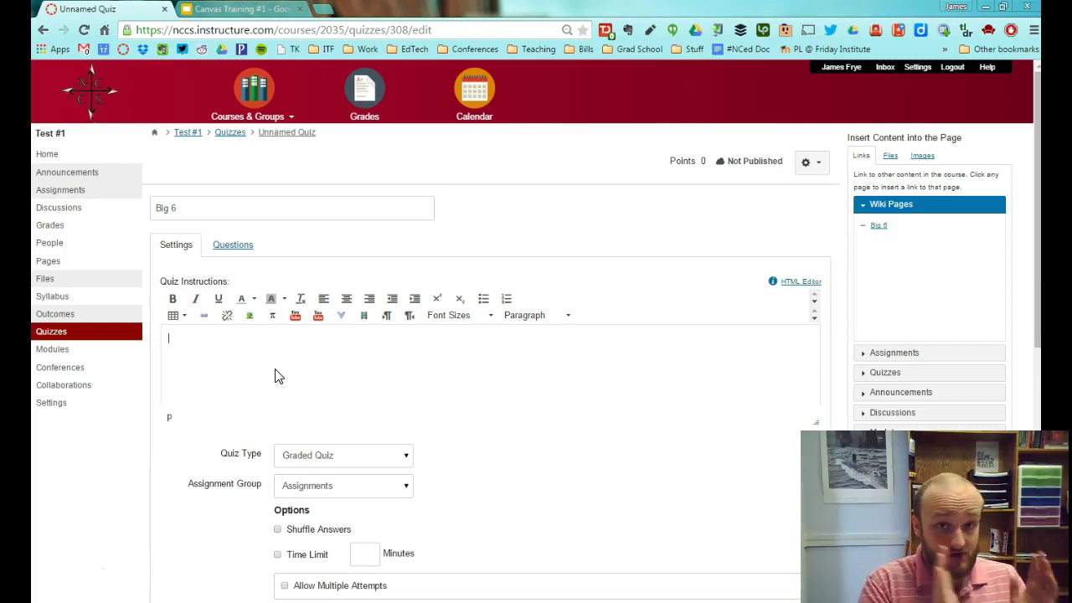
text(Please read each )
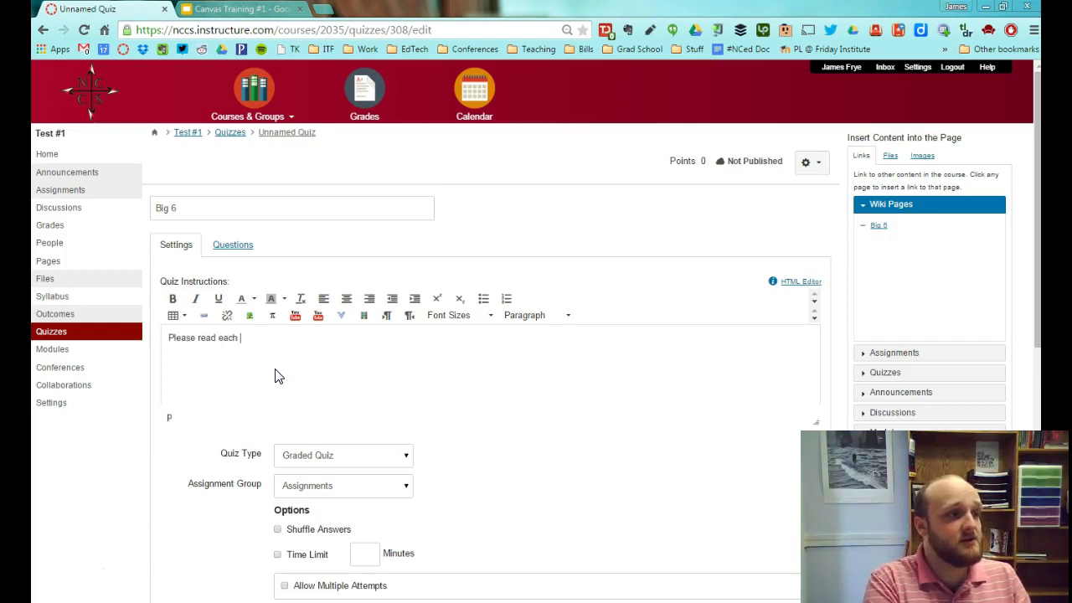
text(question ca)
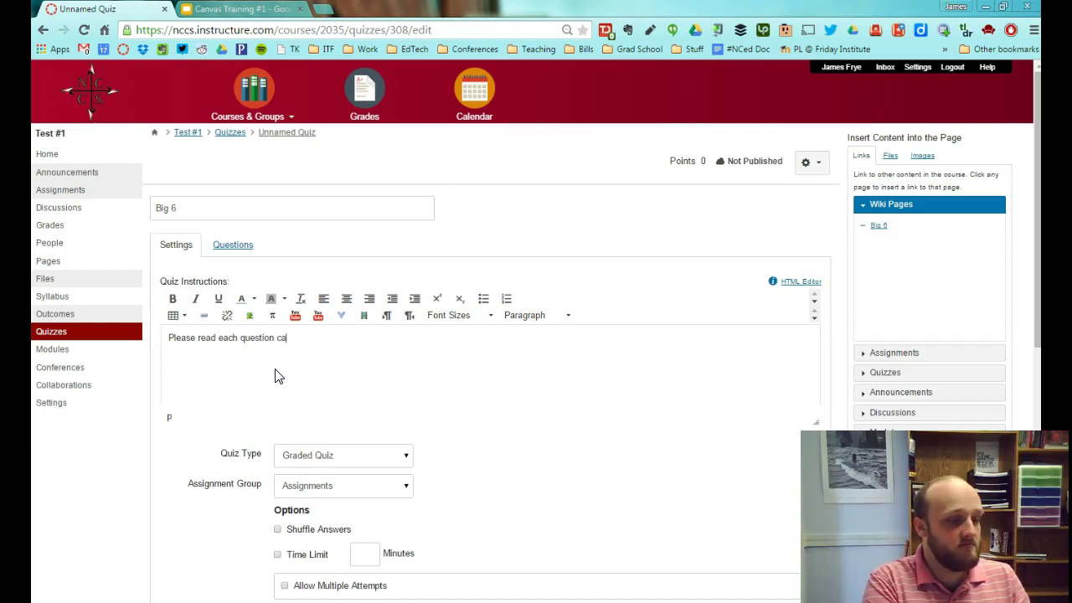
text(refully a)
key(BackSpace)
key(BackSpace)
key(BackSpace)
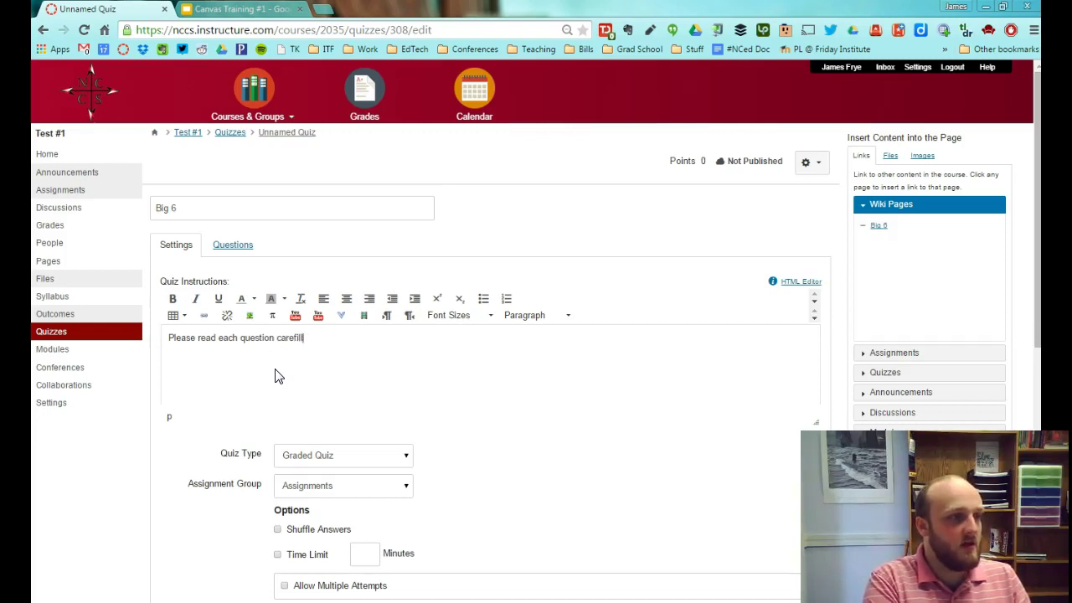
text(lly and to the best of your abili)
click(359, 377)
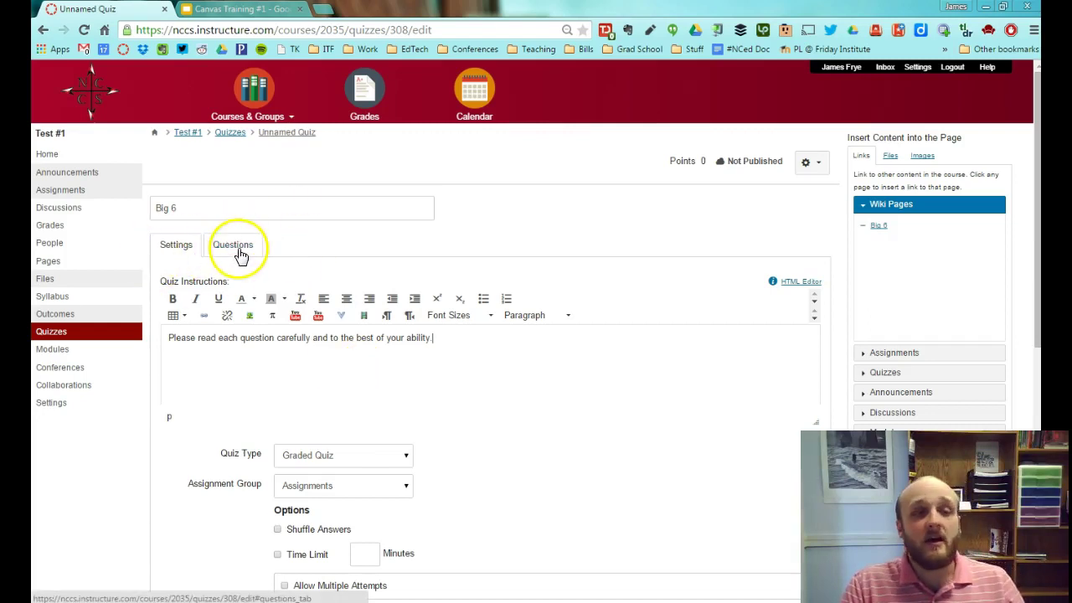
scroll(238, 341, down, 3)
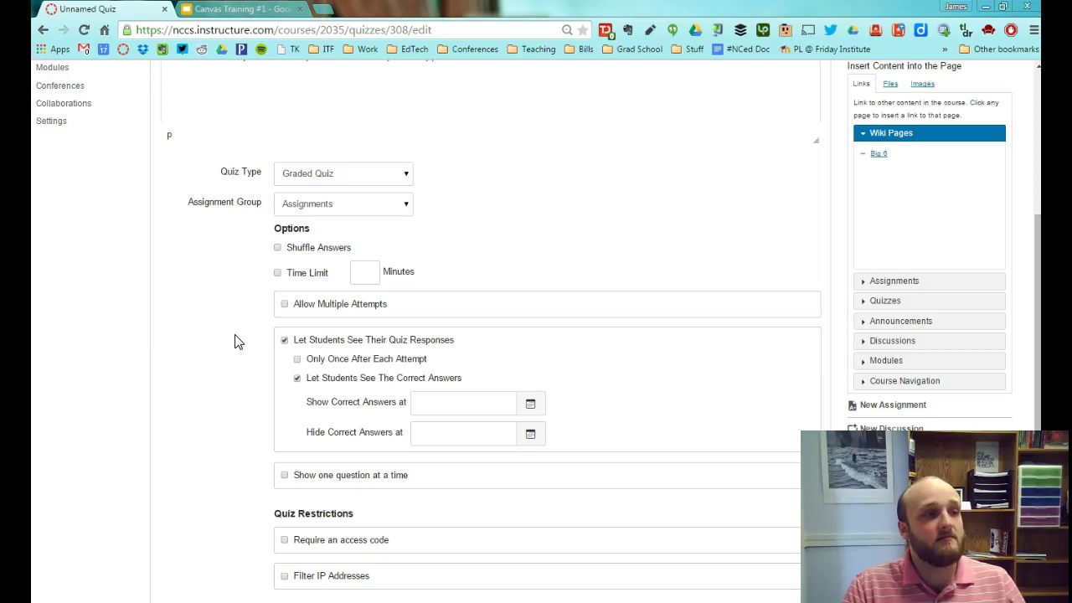
click(349, 177)
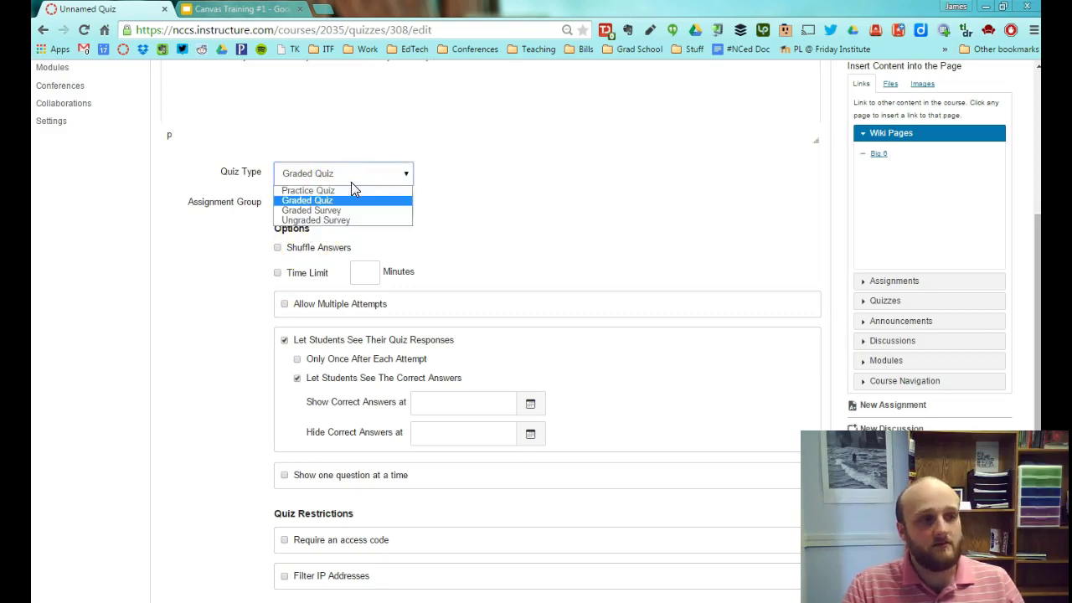
click(333, 202)
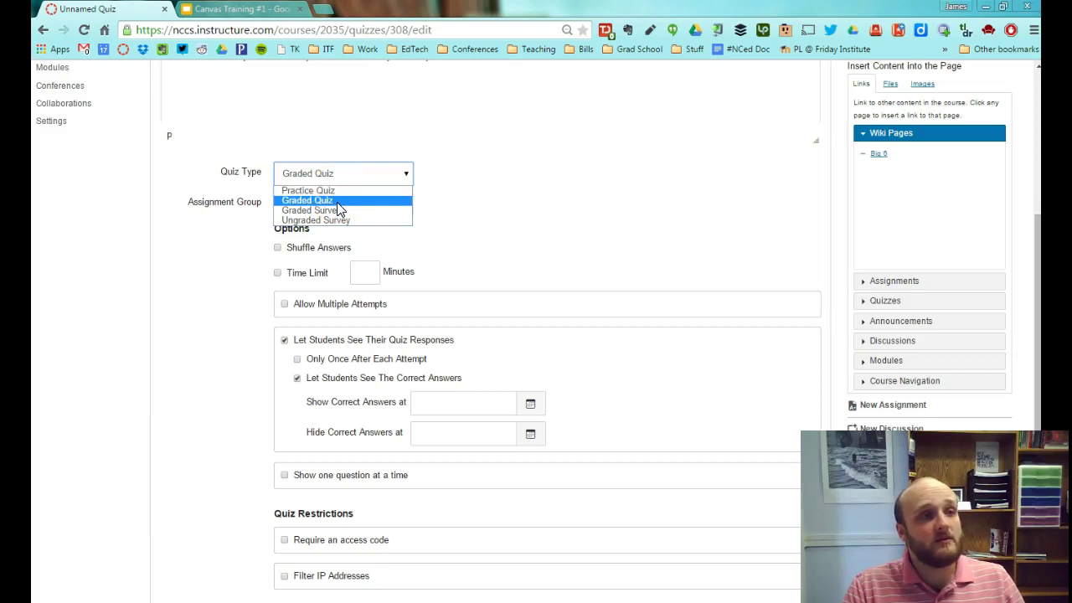
click(323, 202)
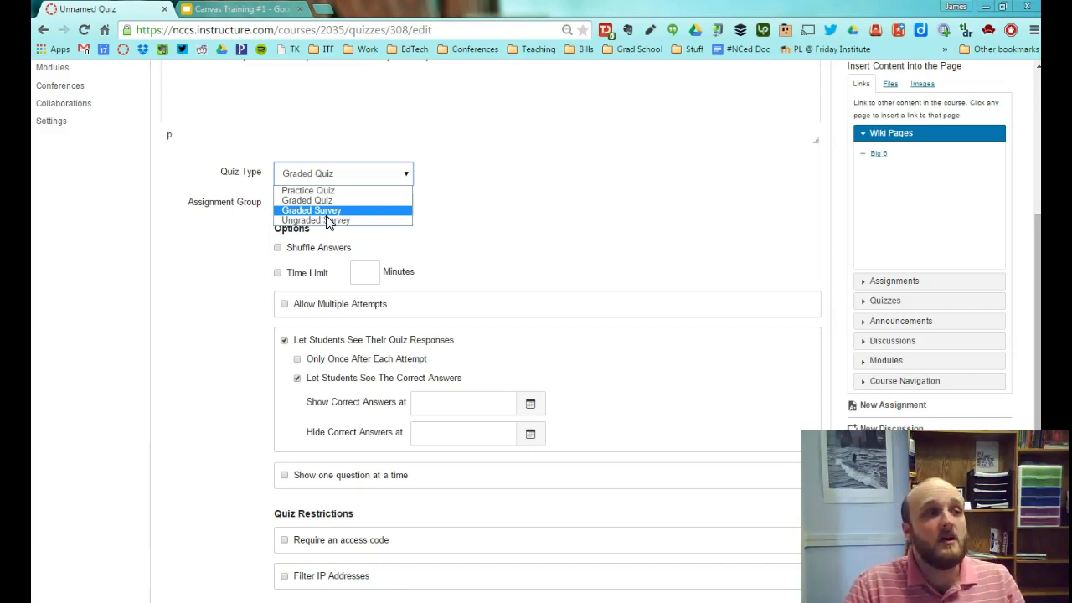
click(321, 222)
click(270, 226)
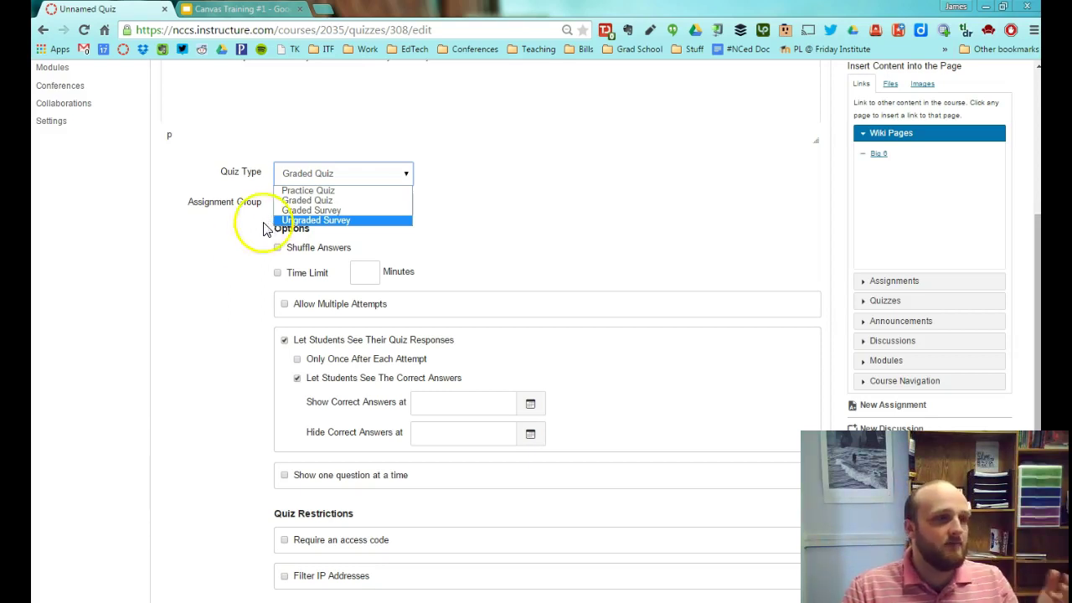
click(251, 233)
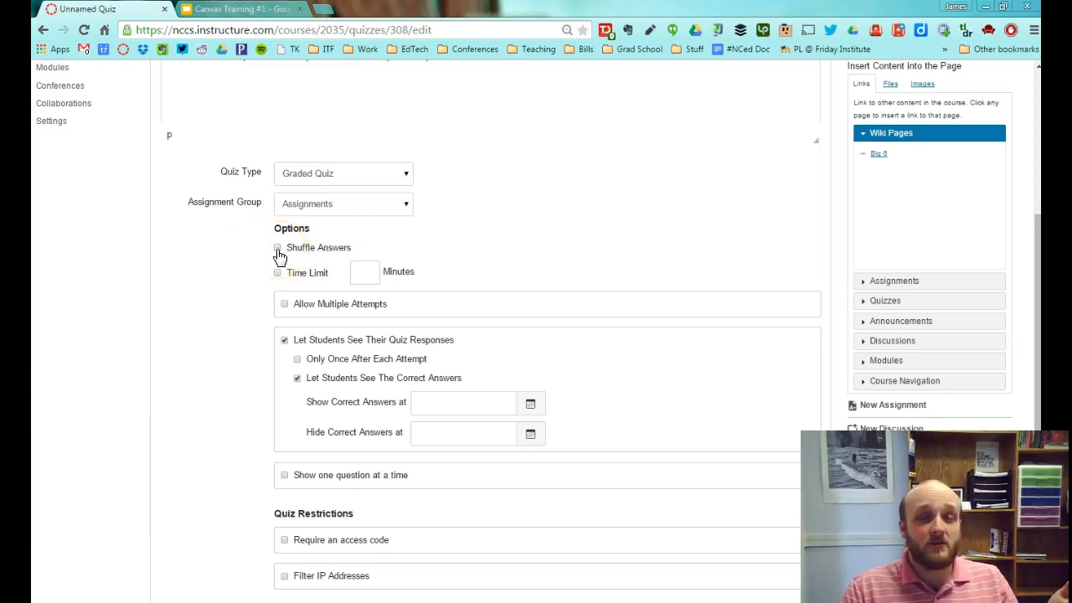
click(370, 275)
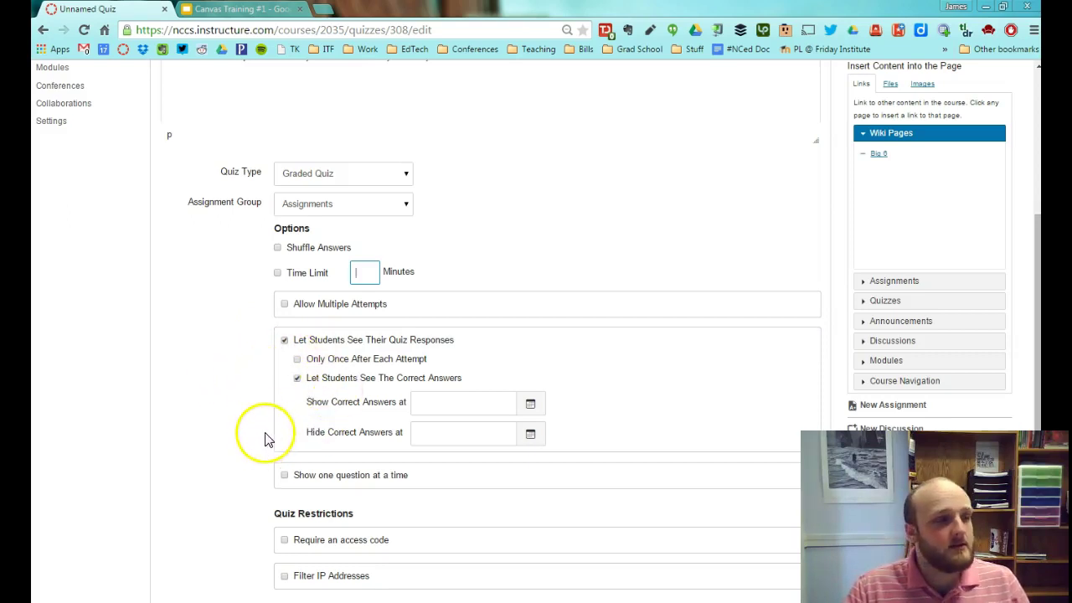
scroll(264, 437, down, 2)
scroll(265, 437, down, 1)
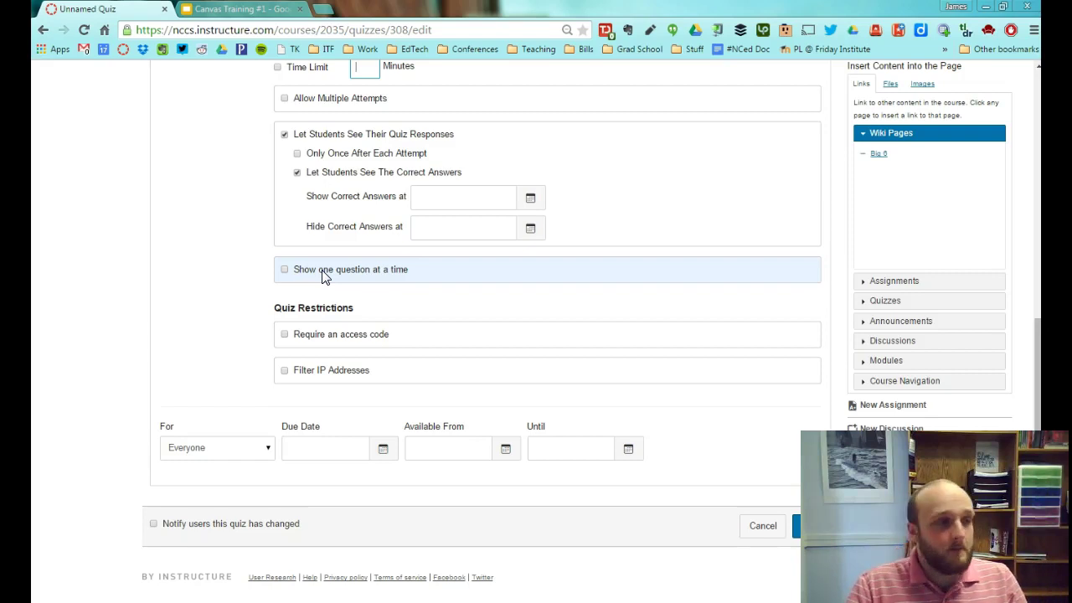
click(286, 337)
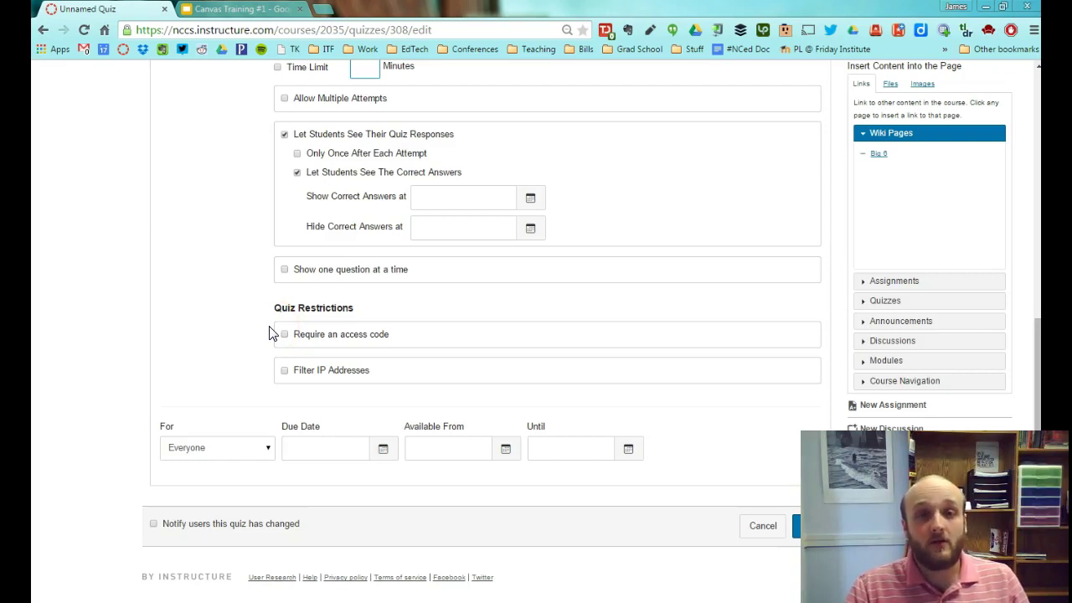
click(282, 347)
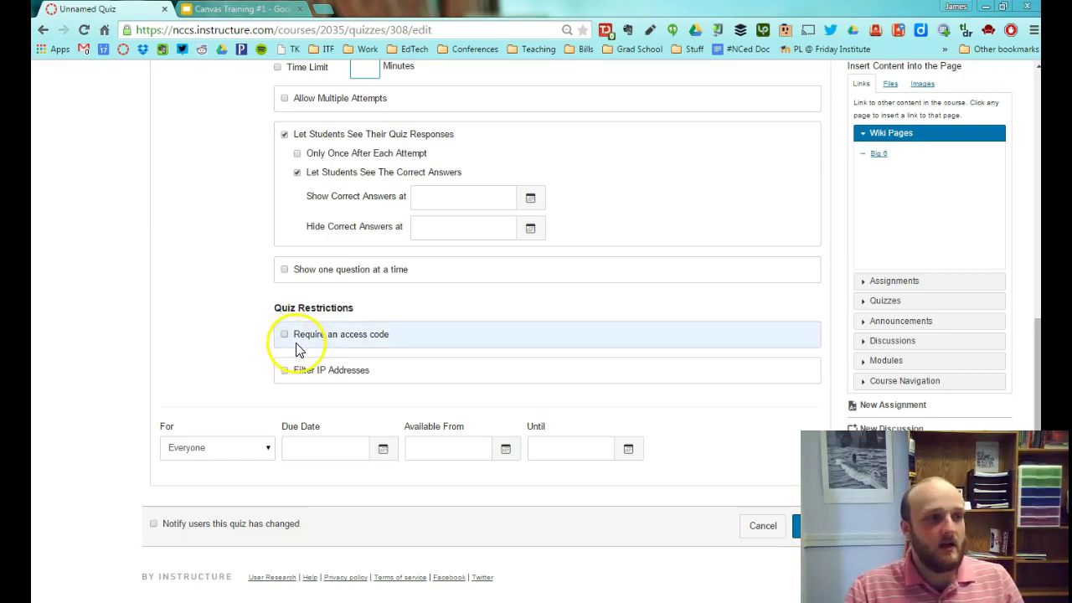
click(295, 349)
click(347, 360)
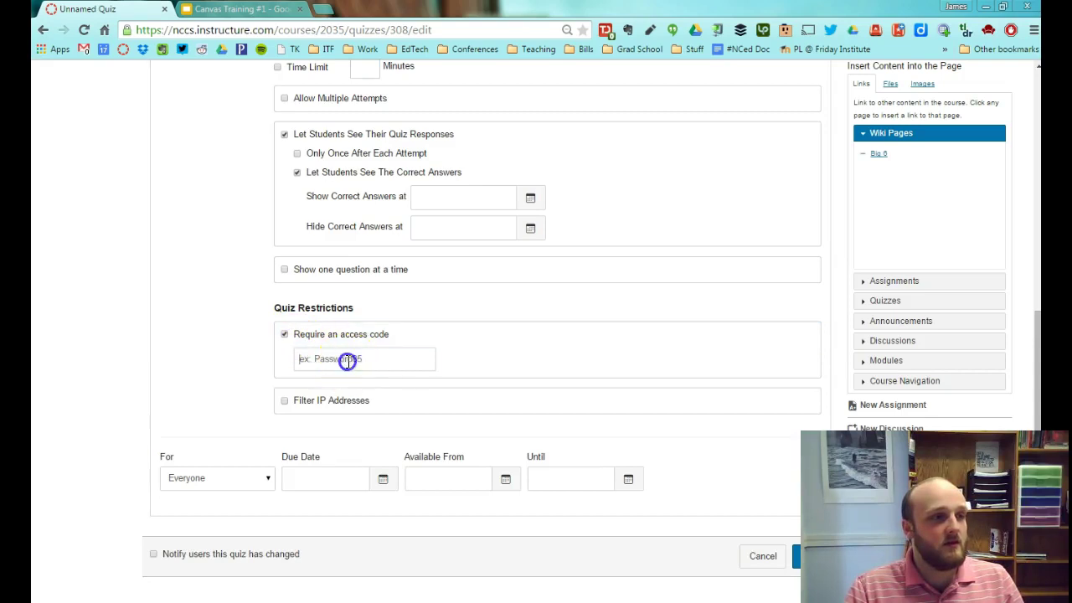
click(287, 335)
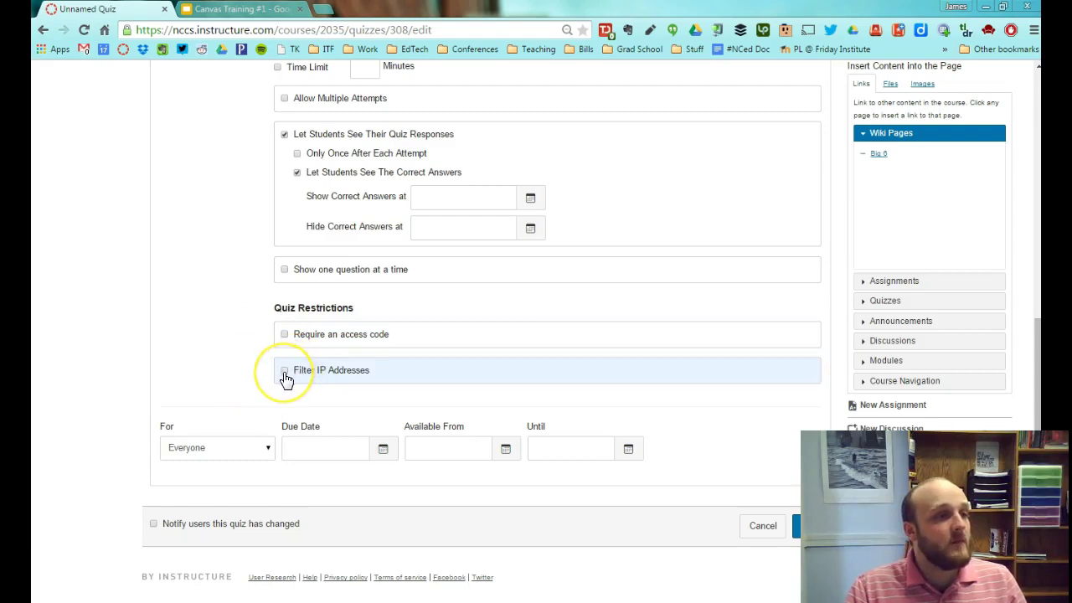
click(268, 414)
click(286, 372)
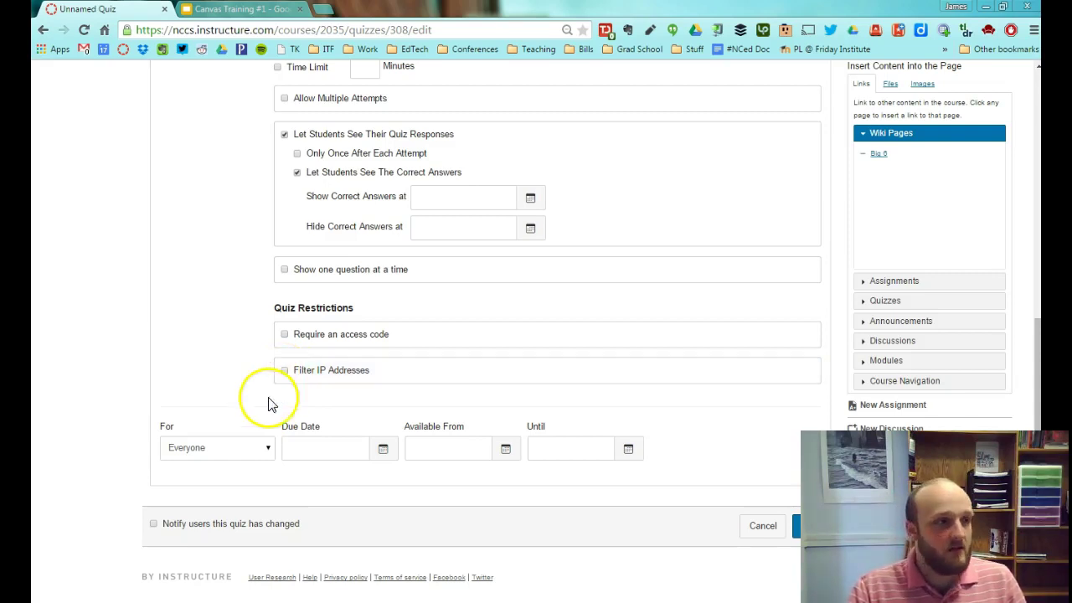
click(262, 450)
Step: Set the quiz due date to April 23, 2015 at 2:30 pm for Everyone
click(265, 449)
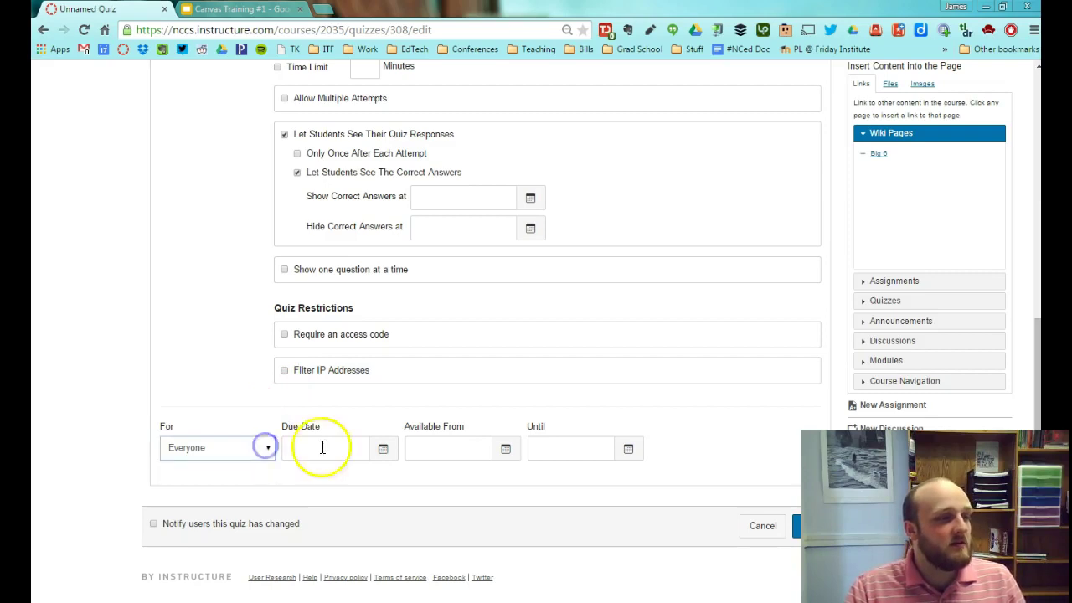
click(382, 450)
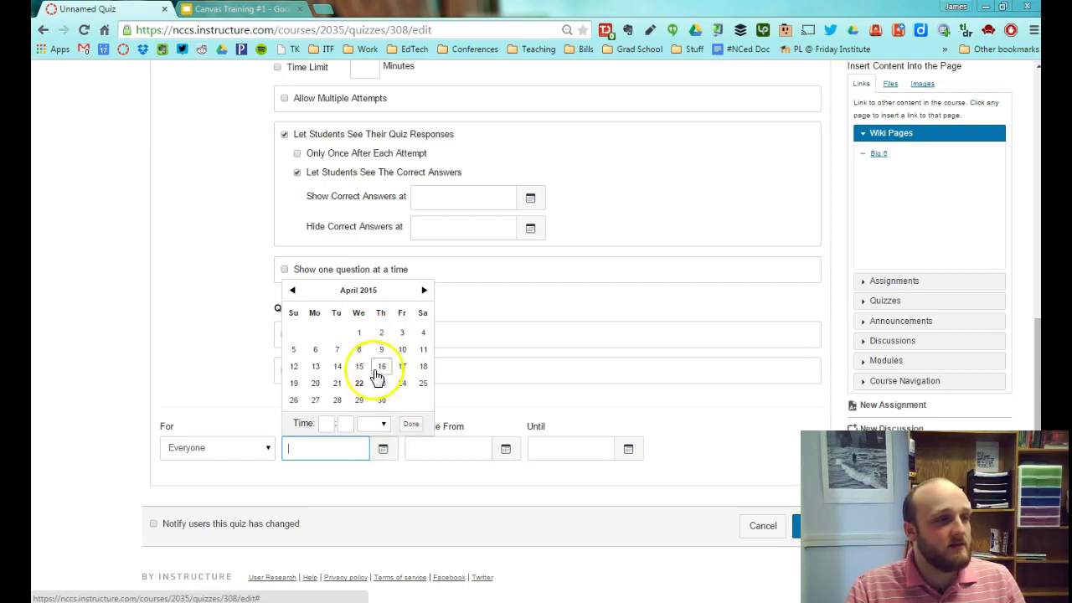
click(381, 382)
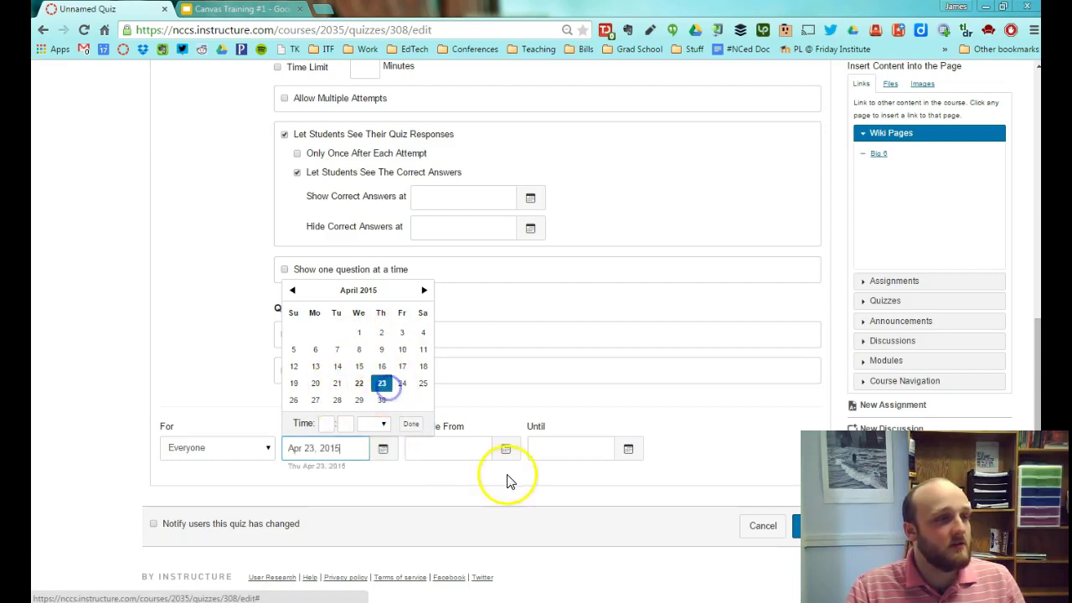
click(327, 424)
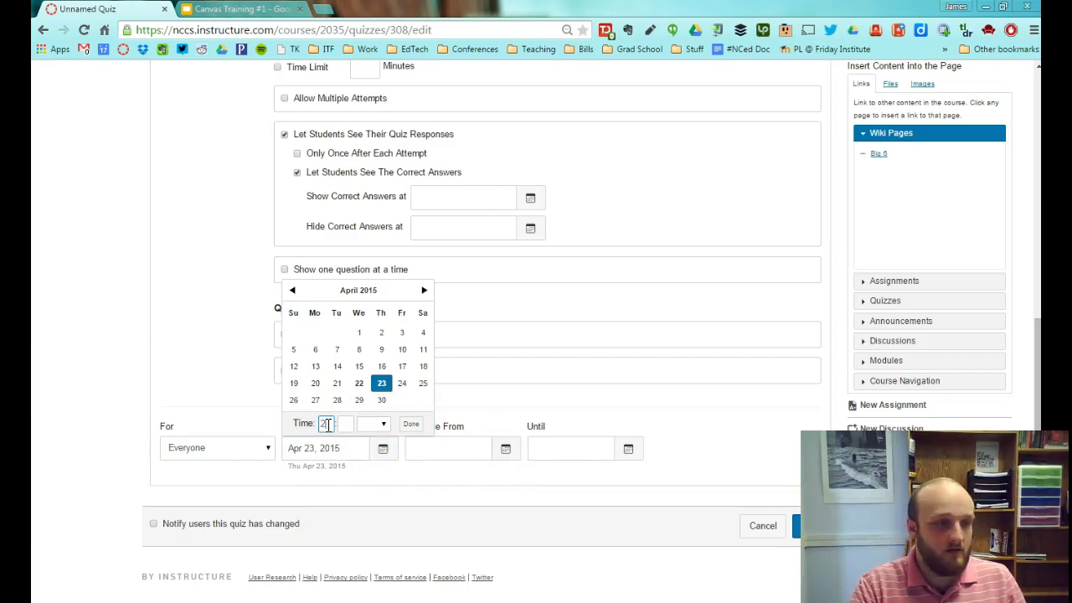
text(2)
key(Tab)
text(2)
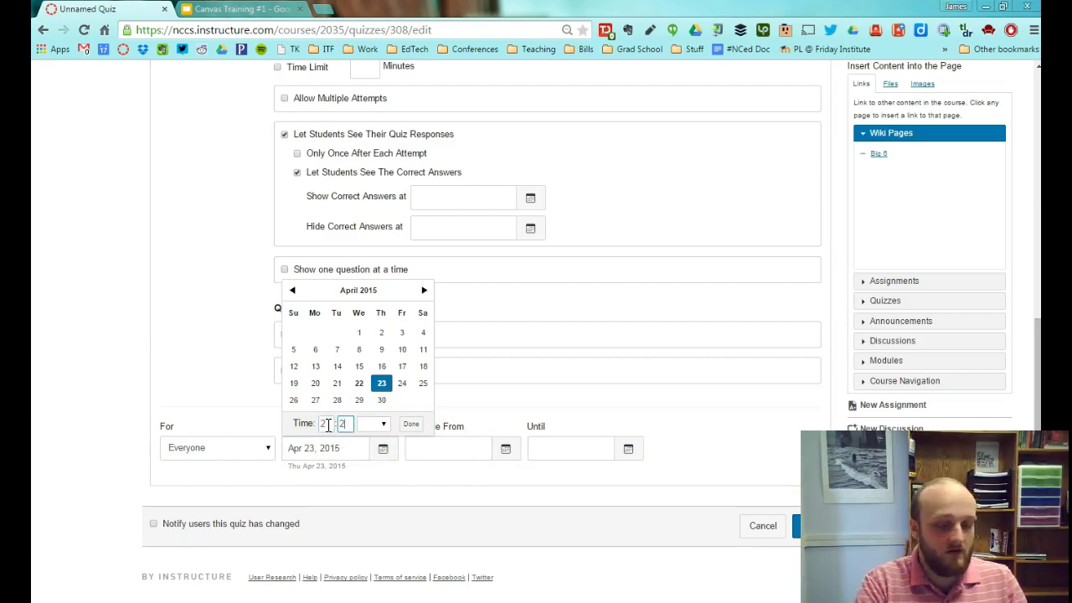
text(0)
click(383, 424)
click(371, 457)
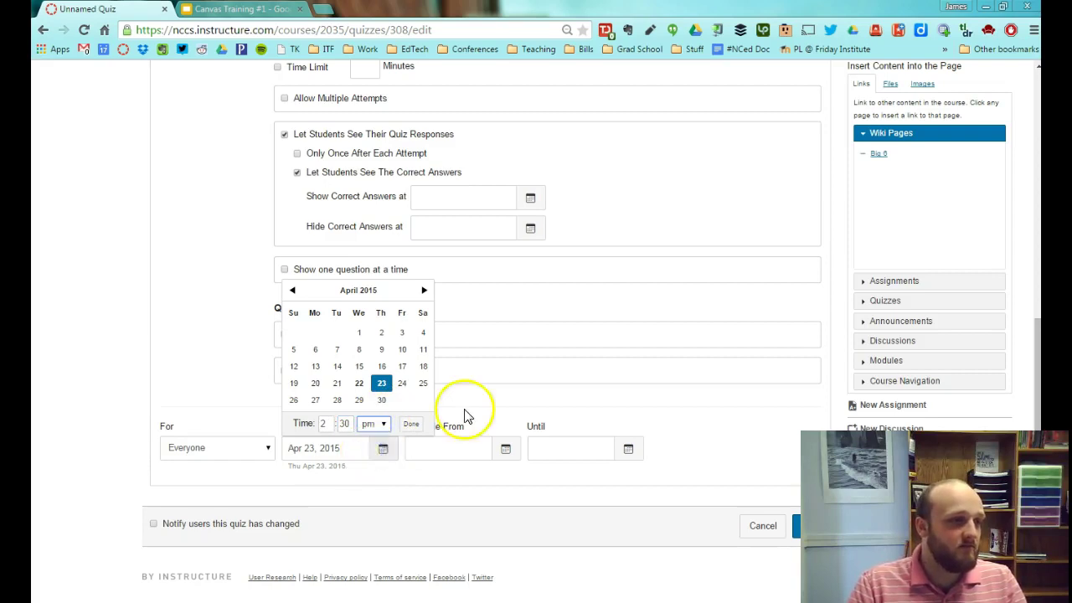
click(415, 427)
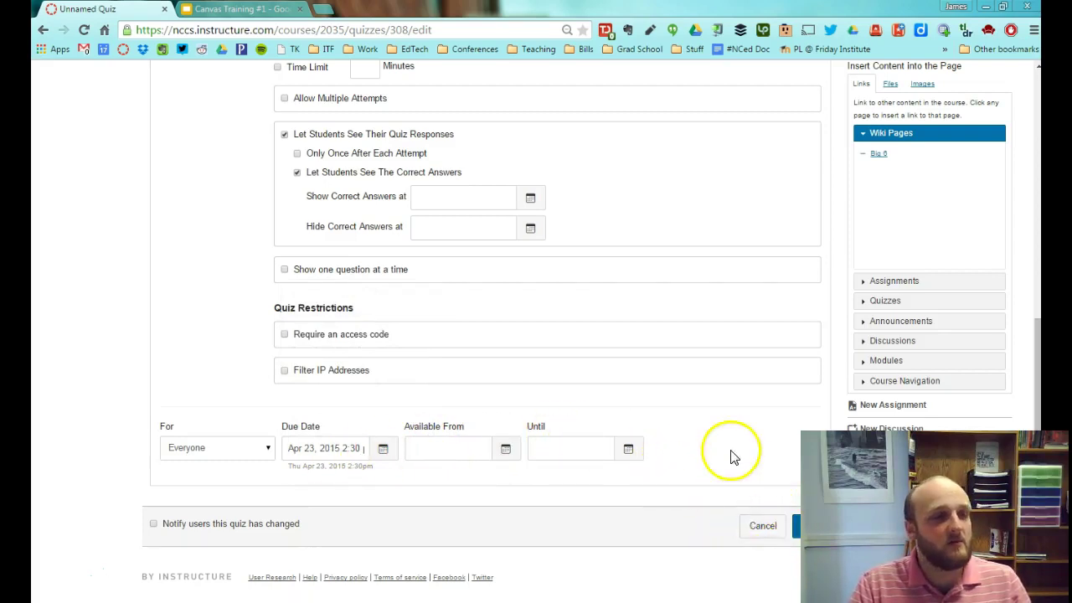
scroll(727, 451, up, 6)
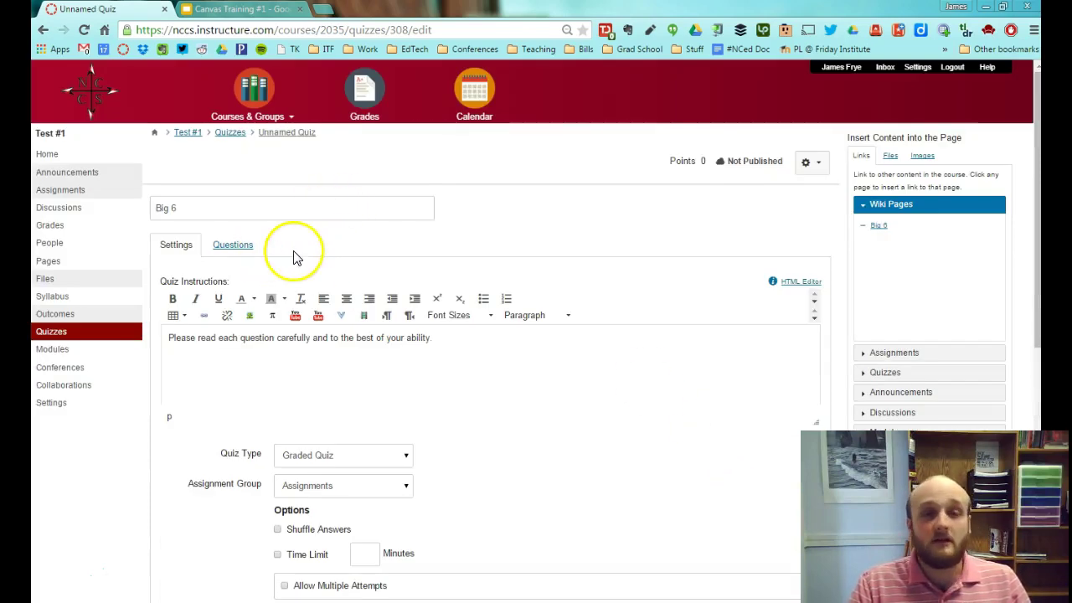
Step: Switch to the Big 6 quiz's Questions tab, showing no questions and 0 points
click(240, 244)
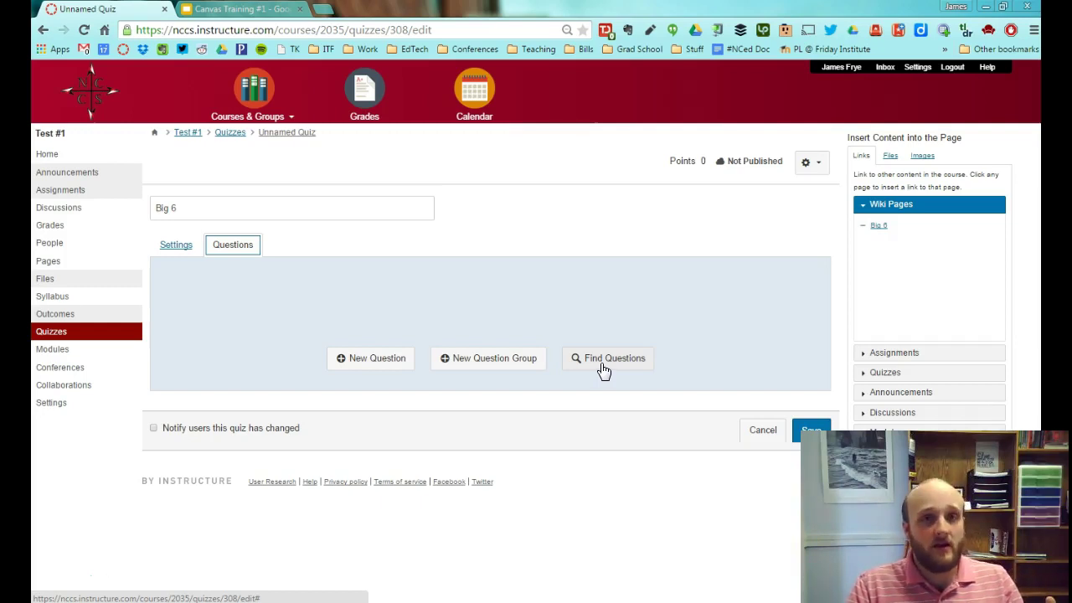
click(381, 357)
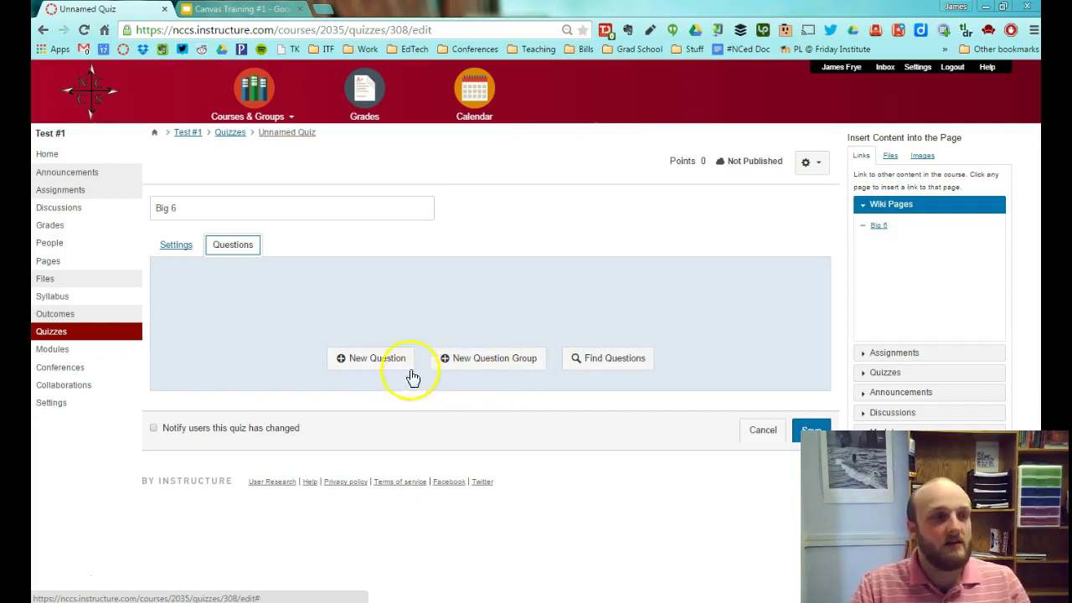
Step: Add a new Multiple Choice question named 'What are the big 6?' to the Big 6 quiz
click(386, 356)
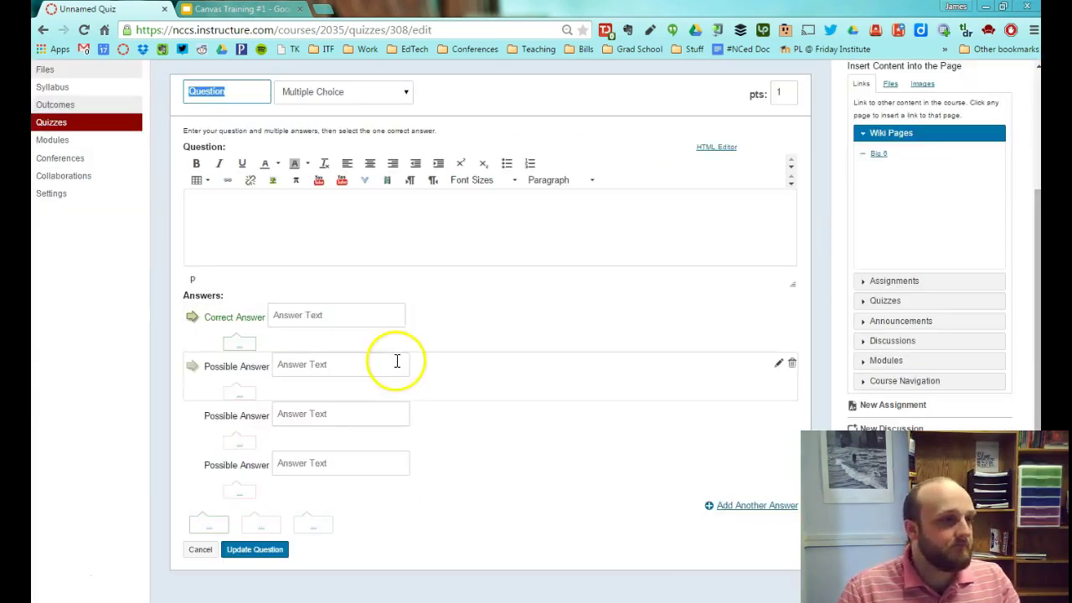
scroll(377, 335, up, 2)
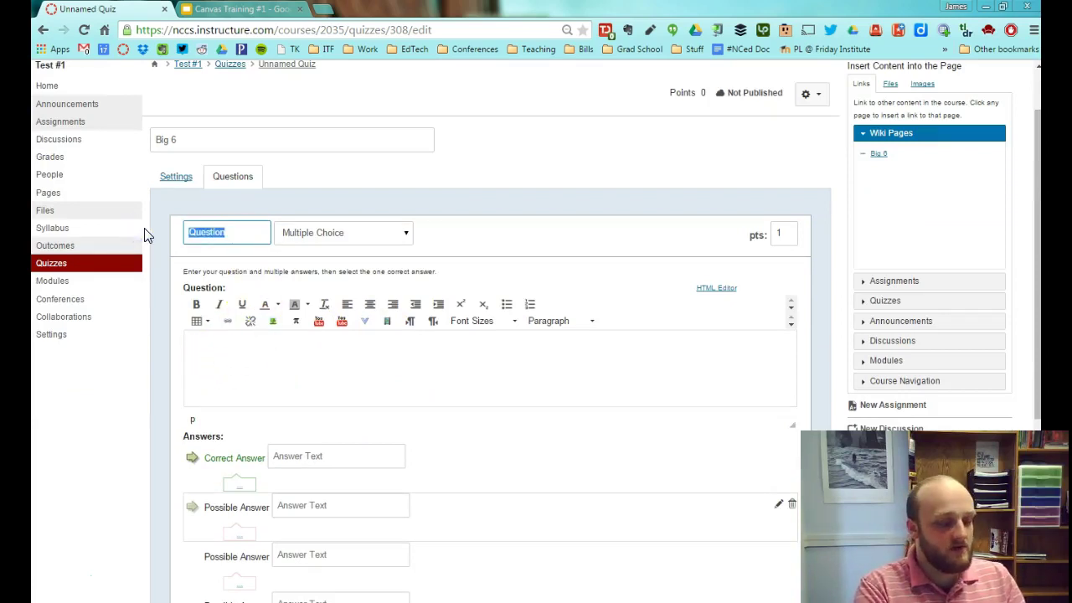
text(What are the big)
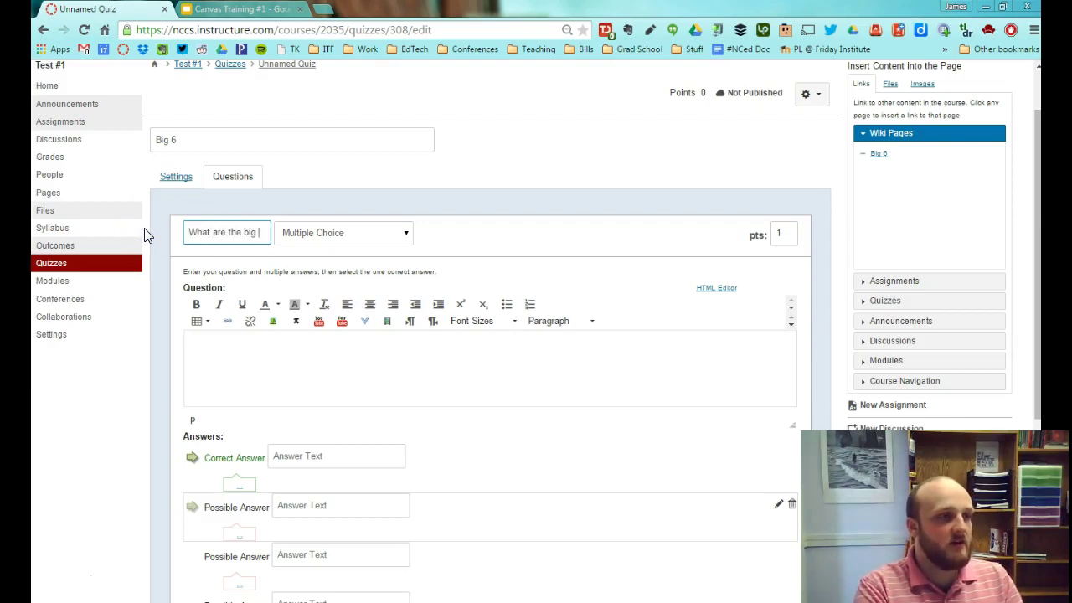
text( 6?)
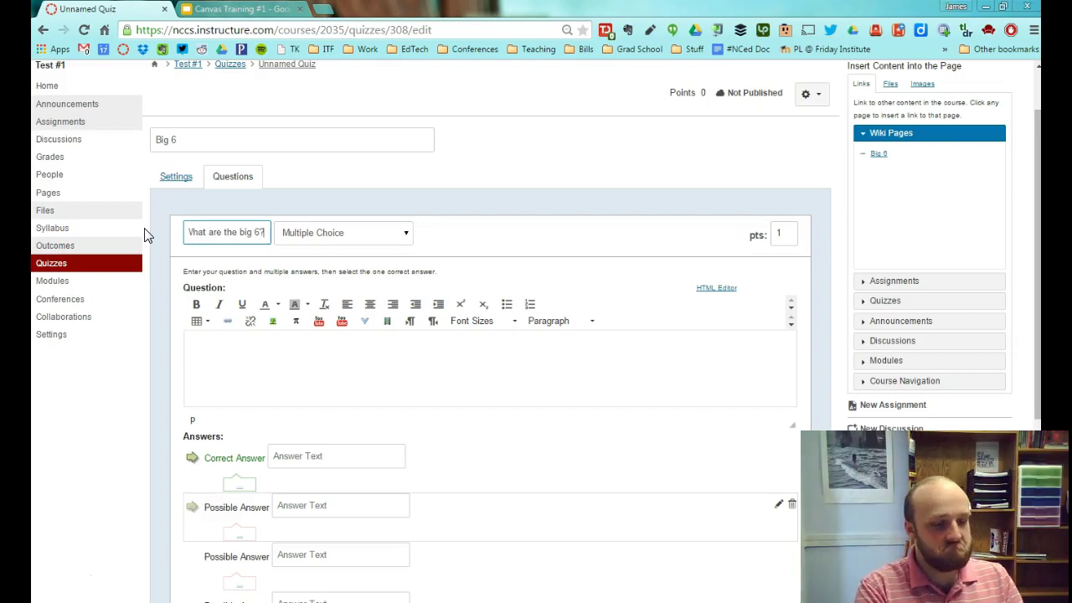
click(404, 231)
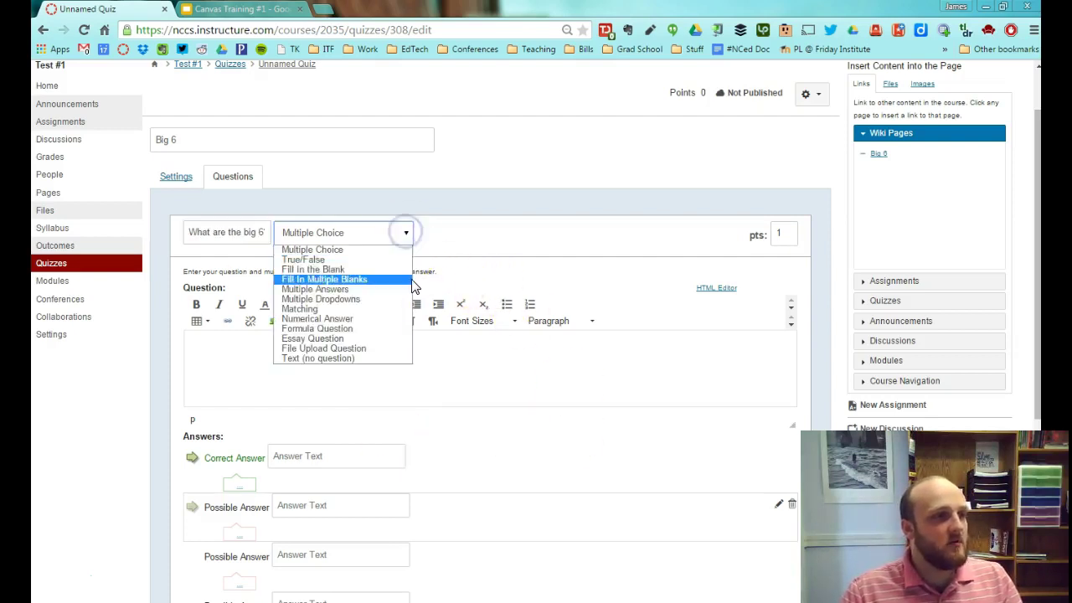
Step: Make the question Fill In Multiple Blanks and write the question text 'What are the Big 6?'
click(371, 281)
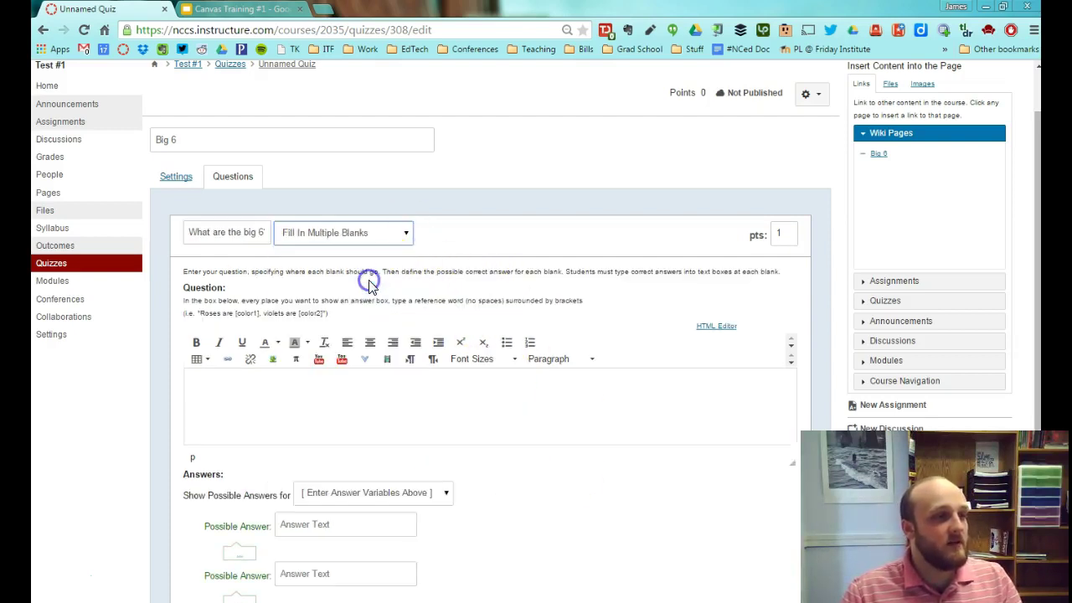
click(371, 397)
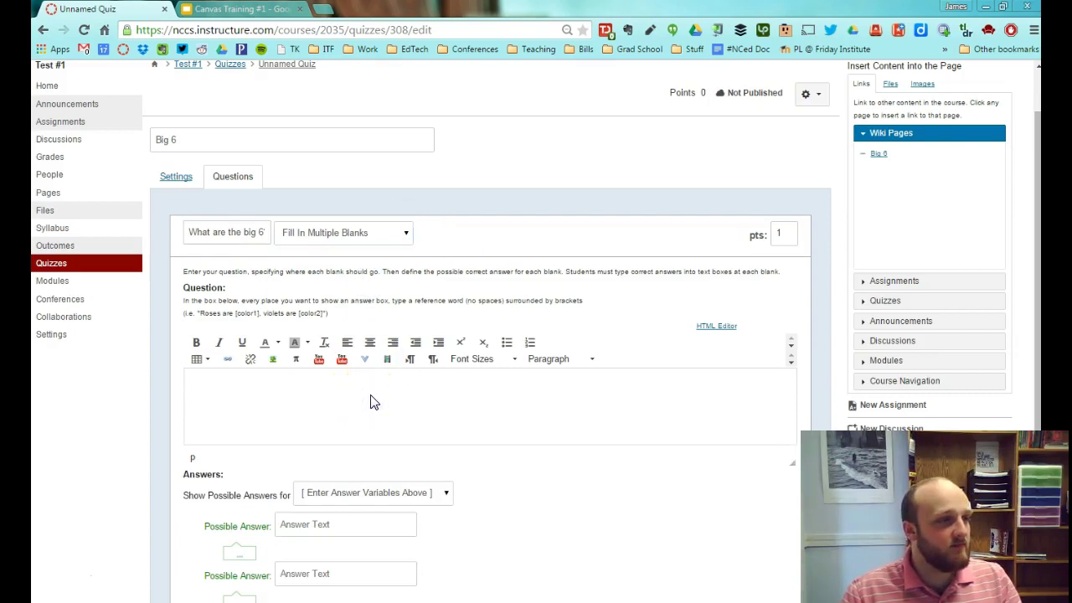
scroll(377, 399, down, 2)
click(394, 402)
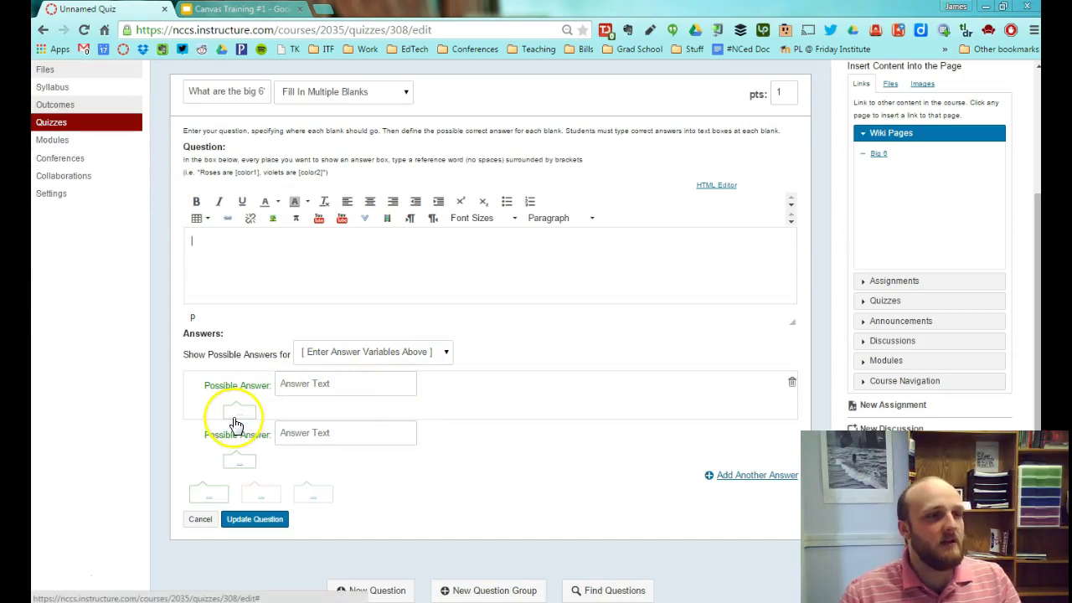
scroll(293, 360, up, 1)
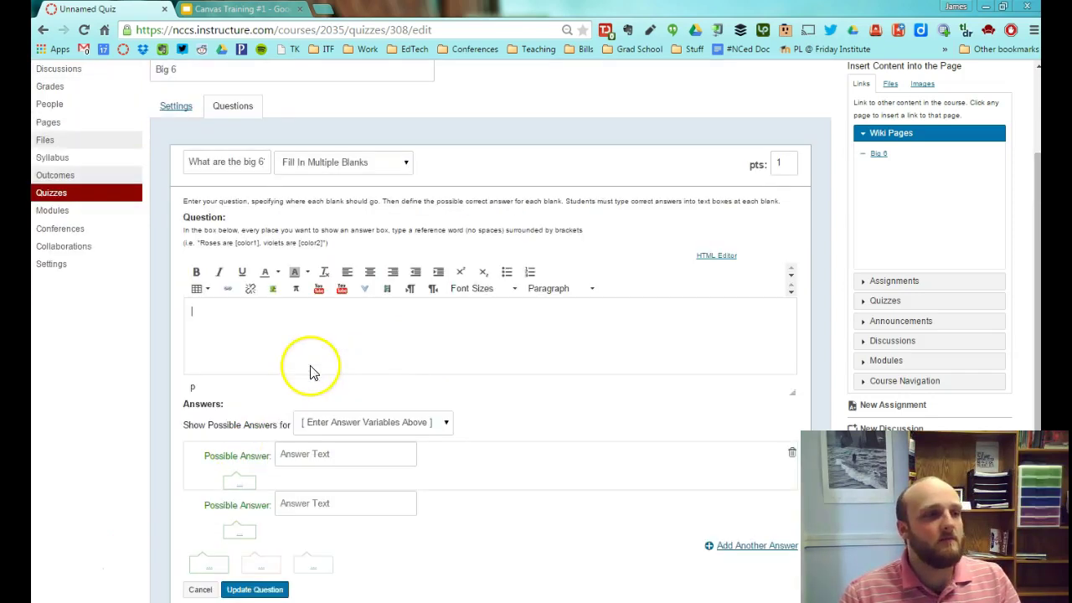
click(291, 455)
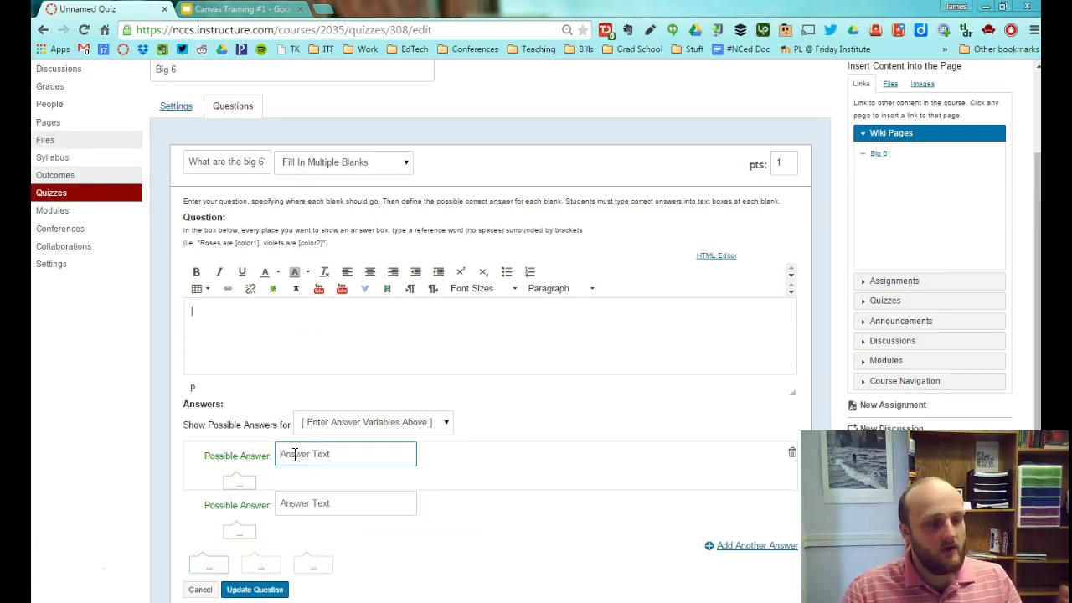
scroll(251, 494, down, 1)
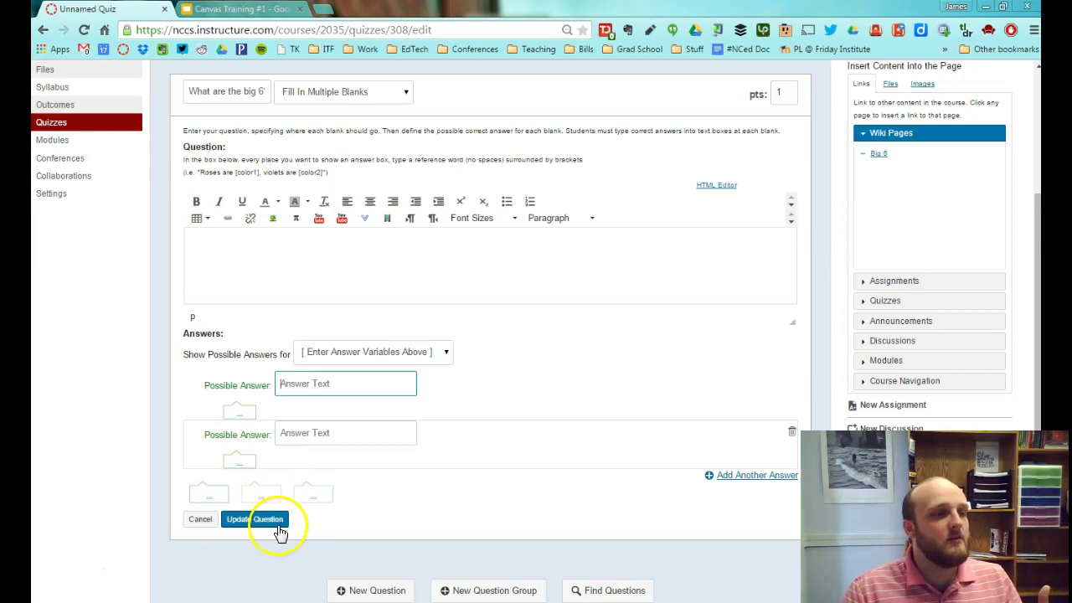
scroll(281, 494, up, 1)
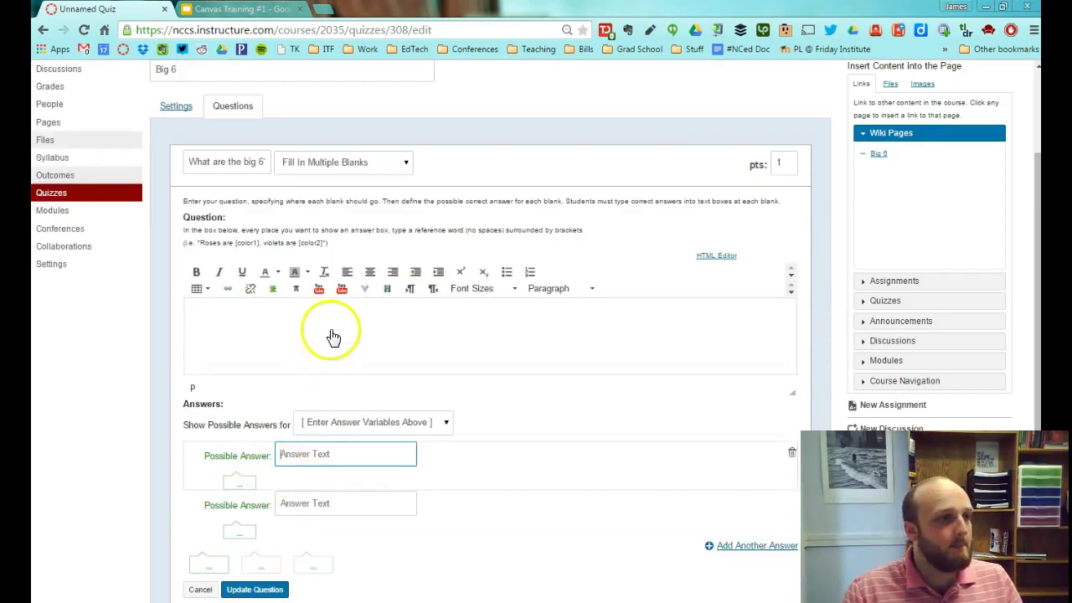
scroll(330, 335, up, 1)
click(352, 408)
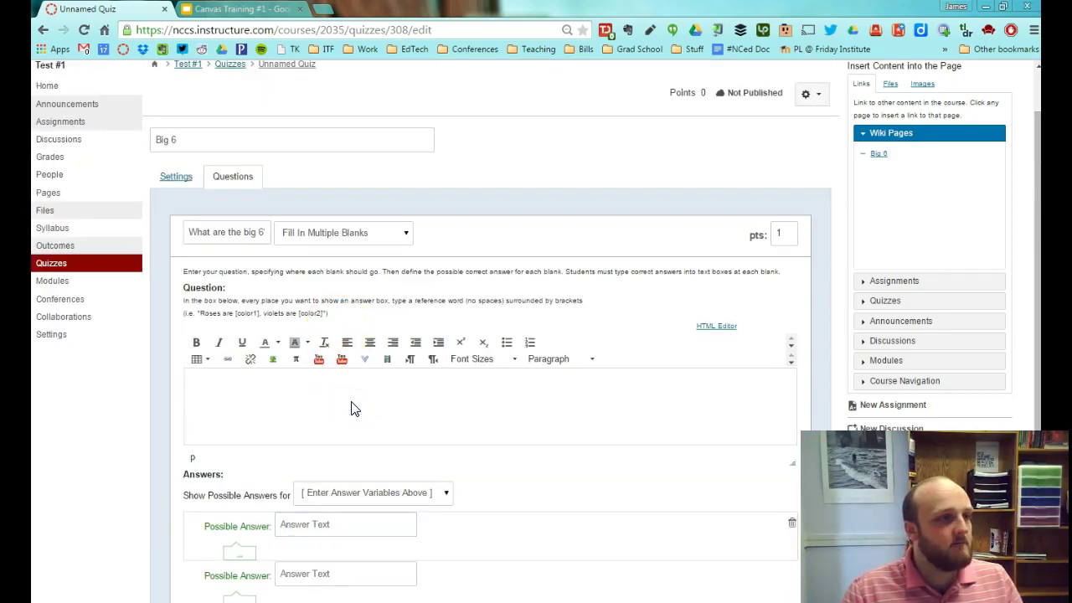
text(W)
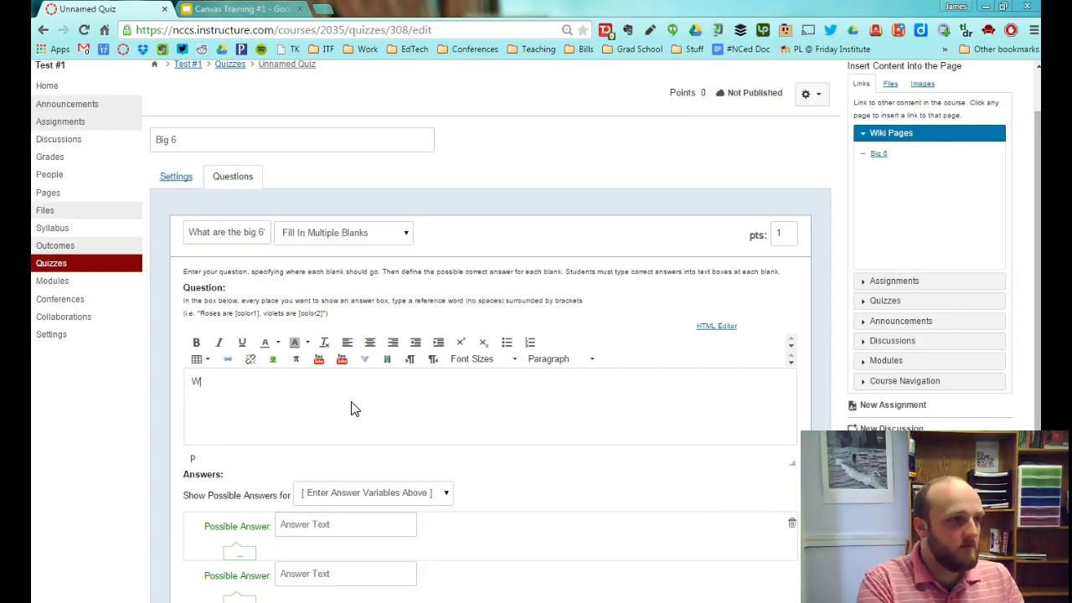
text(hat are the Big 6?)
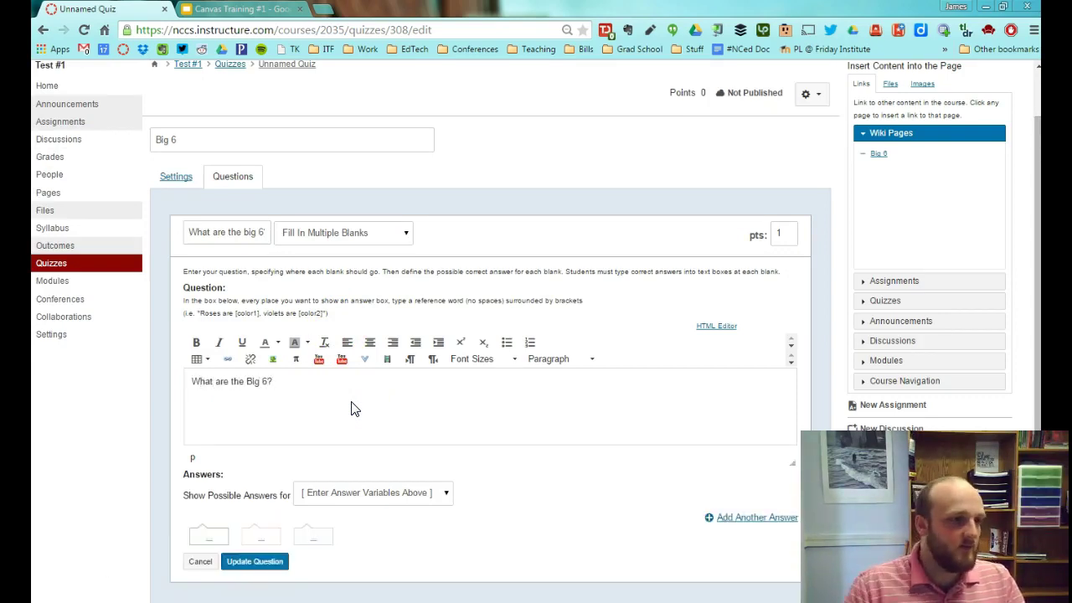
Step: Clear the question name and set the question's value to 10 points
triple_click(225, 237)
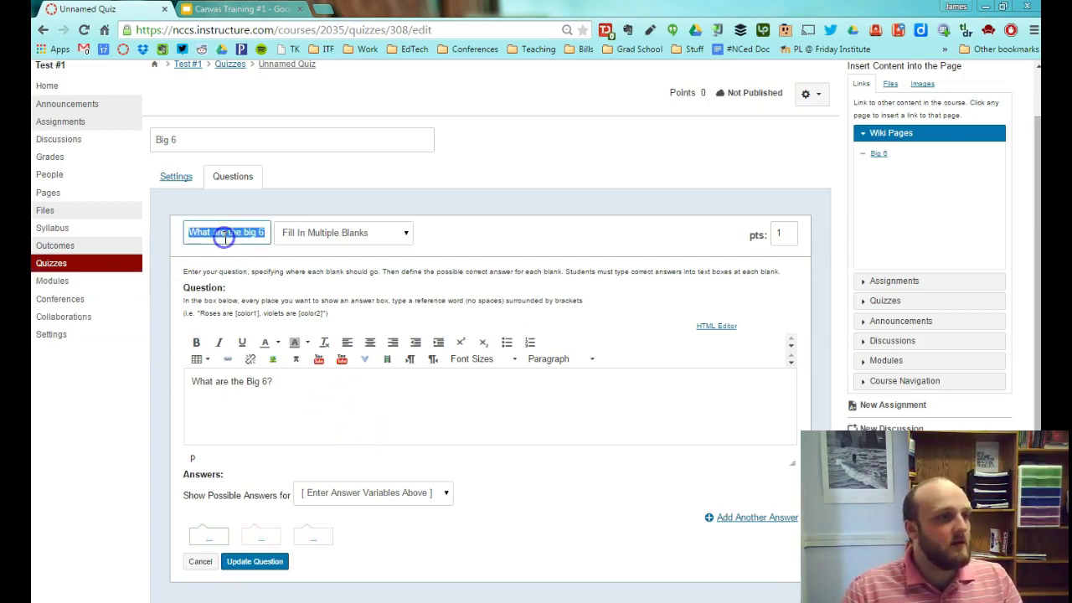
key(BackSpace)
click(260, 273)
click(325, 240)
click(527, 236)
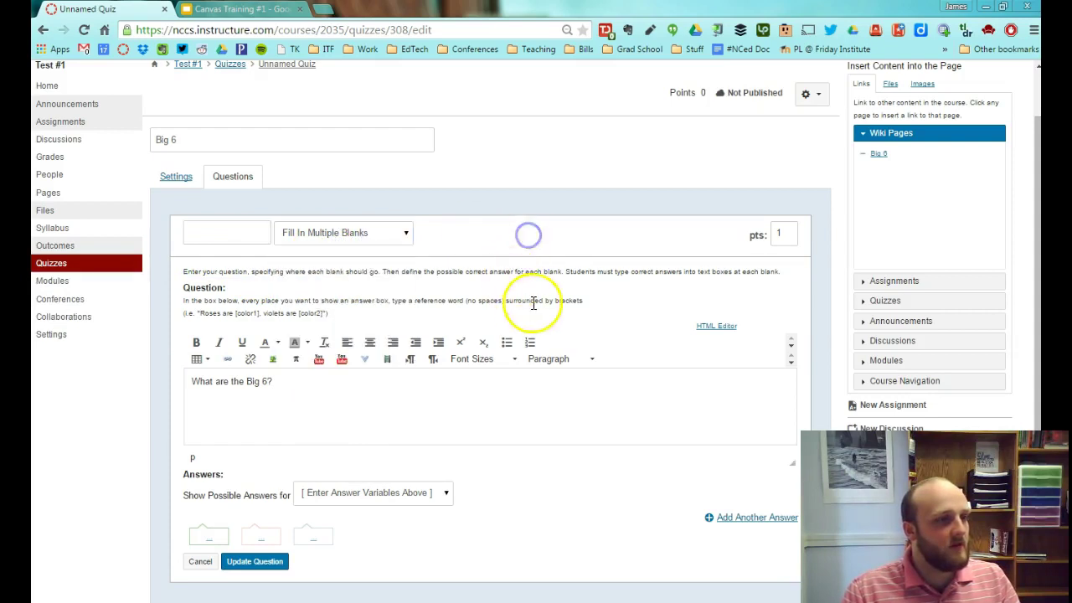
double_click(779, 234)
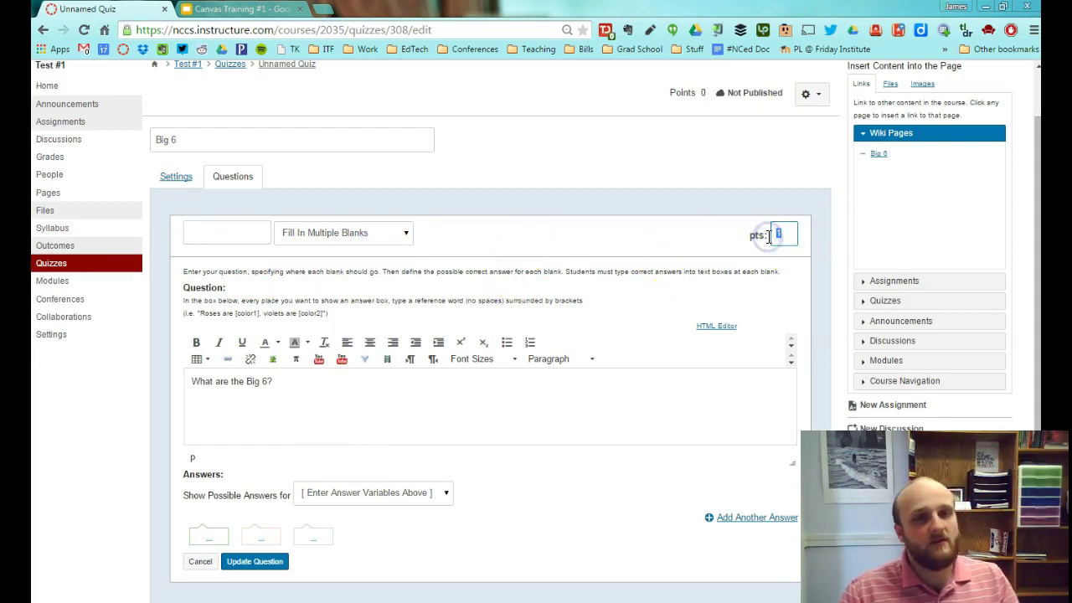
click(778, 235)
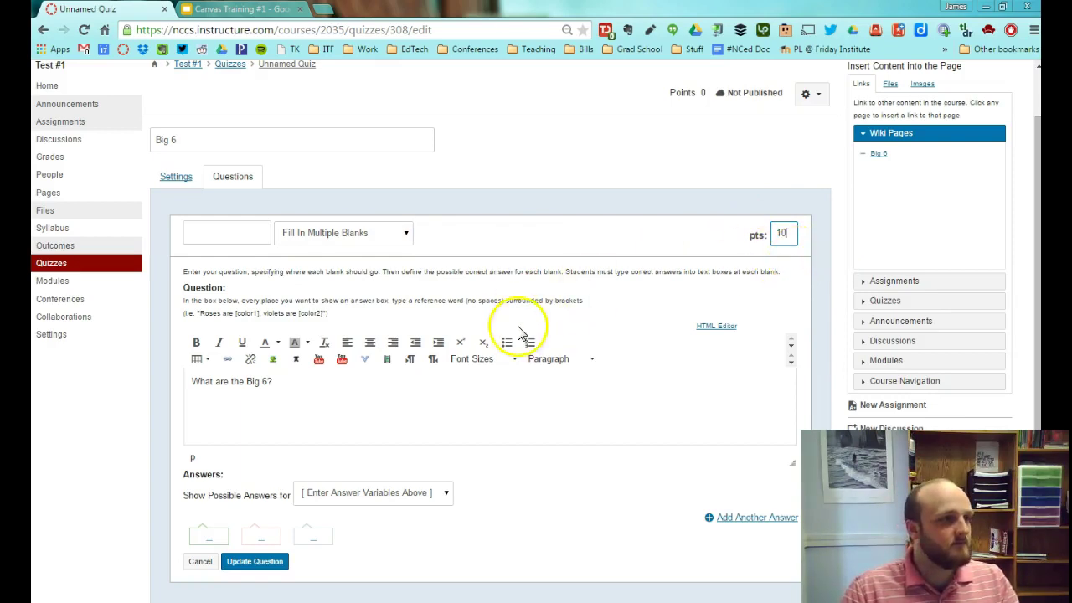
click(479, 418)
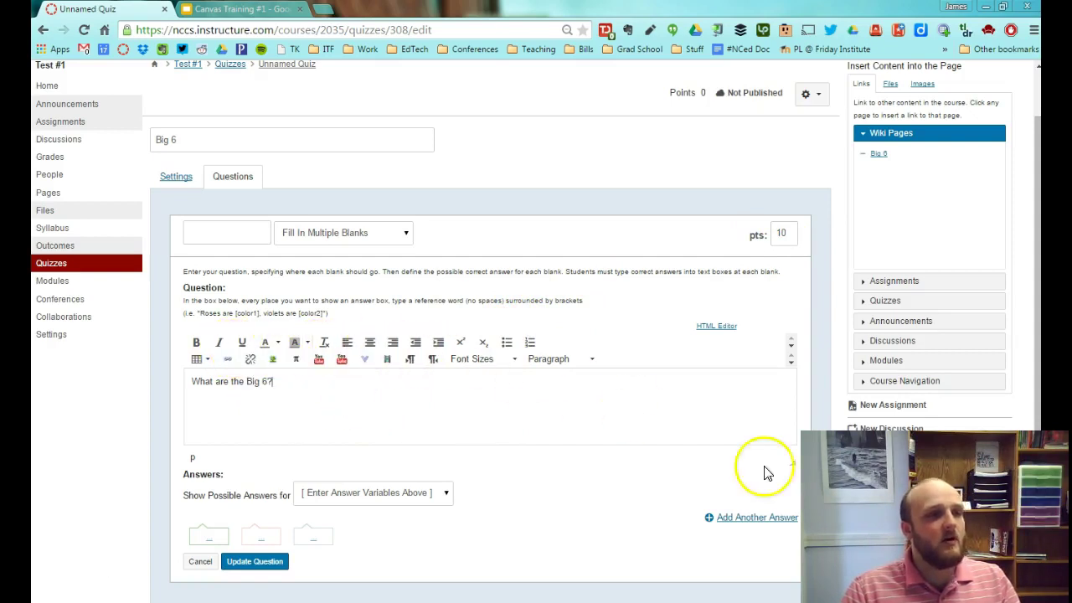
scroll(542, 419, down, 2)
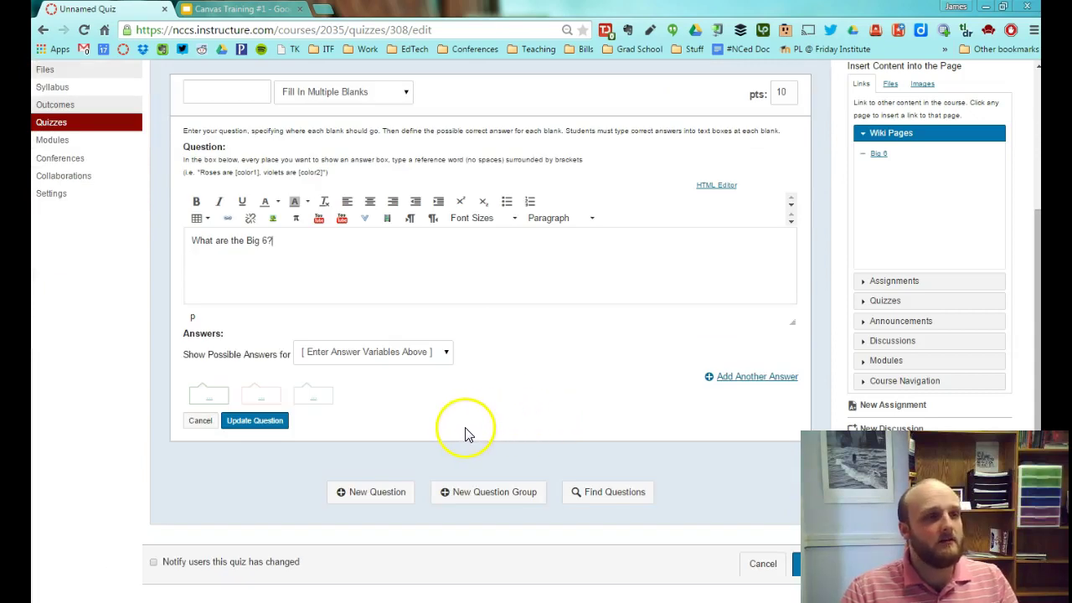
Step: Add the correct-answer comment 'Great job!'
click(331, 354)
click(335, 352)
click(257, 430)
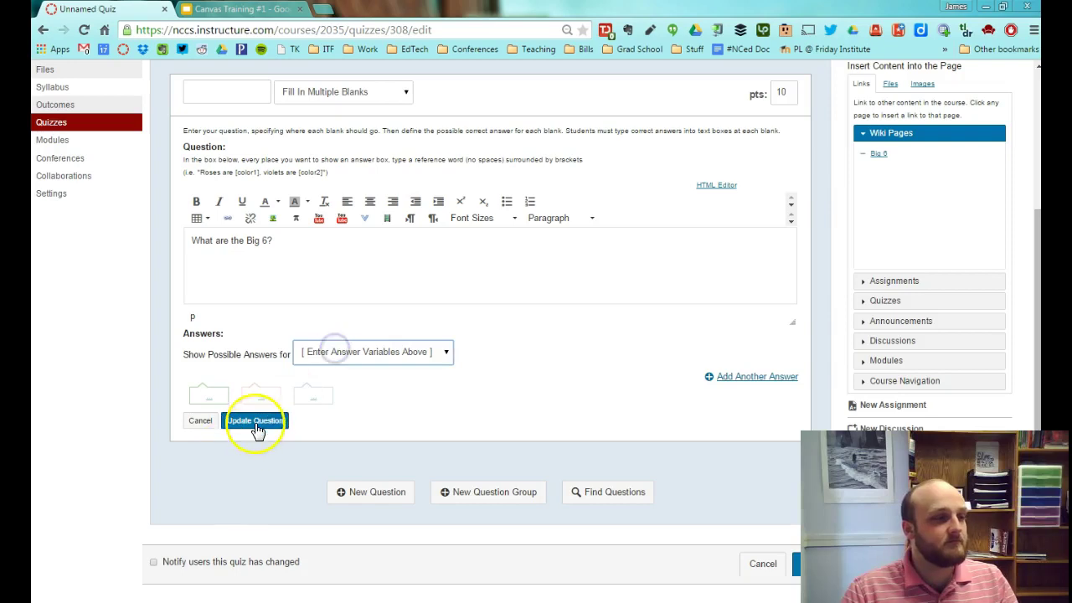
click(243, 360)
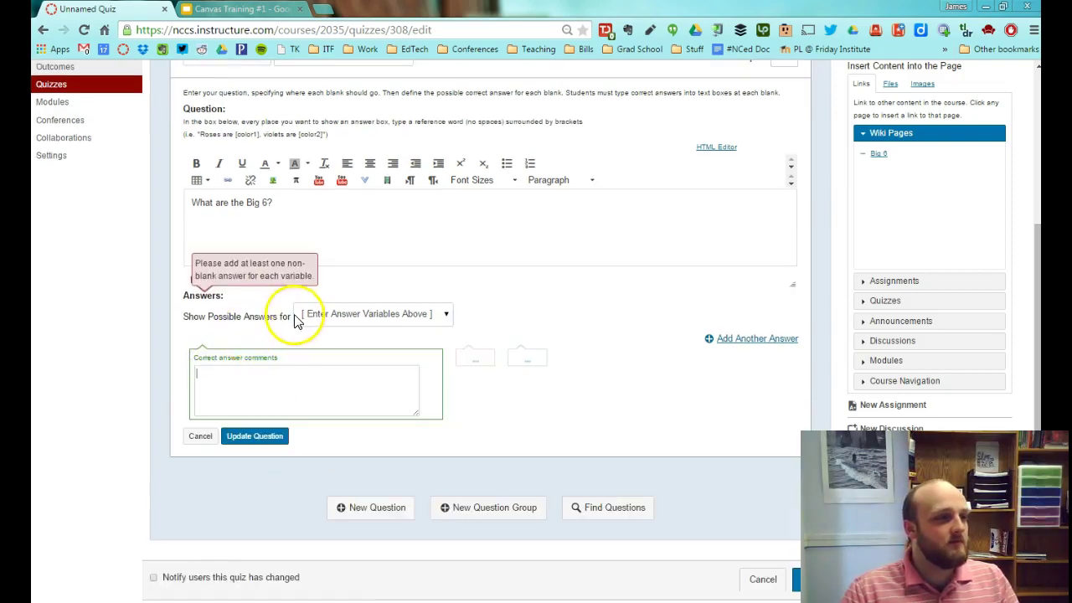
text(Great job!)
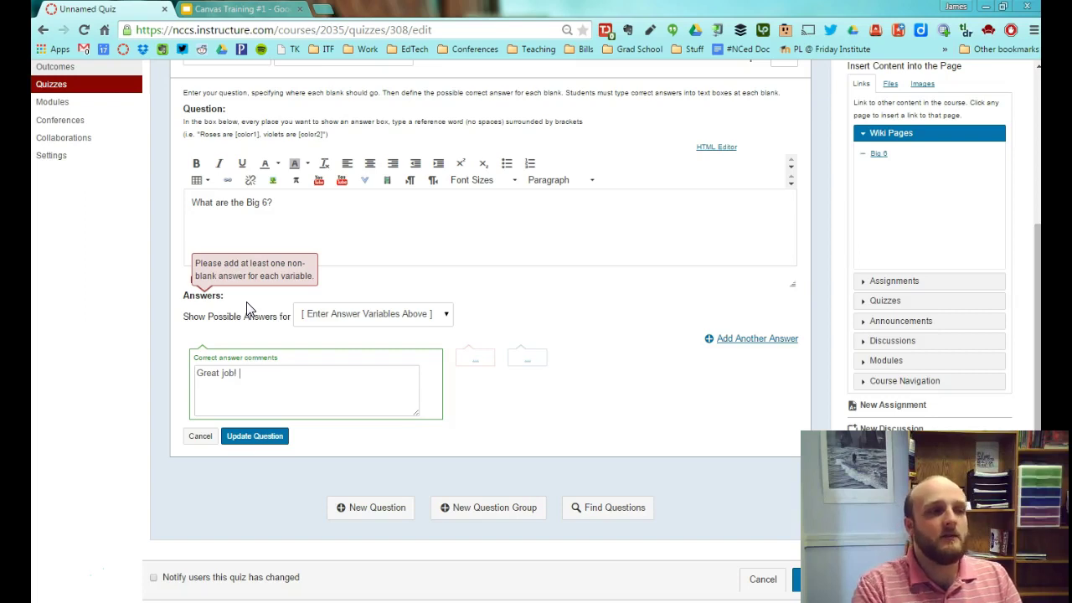
click(259, 365)
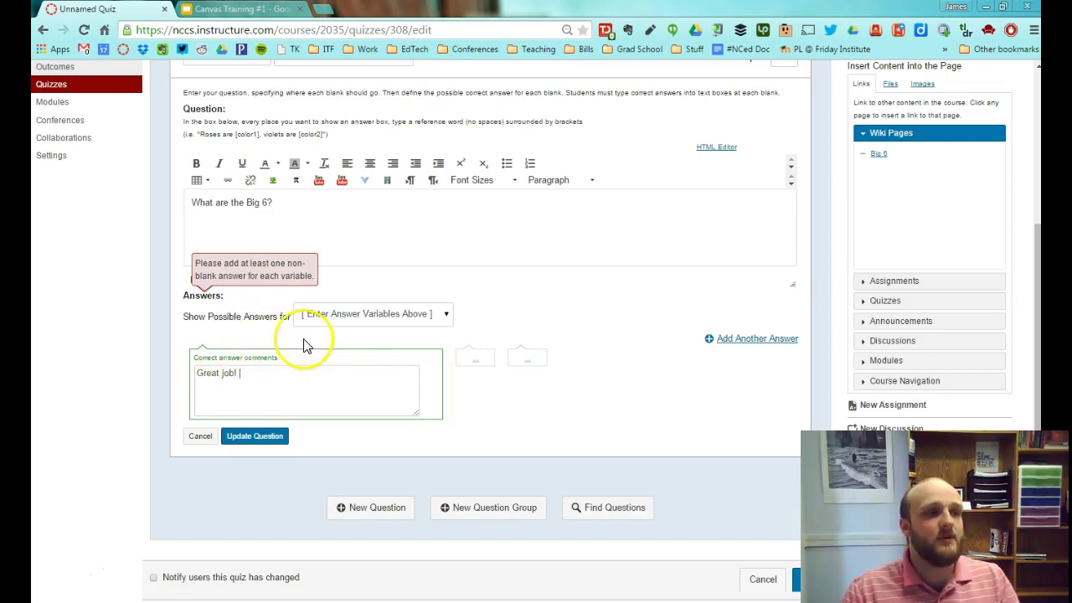
Step: Add the wrong-answer comment 'Please study the Big 6 again.'
click(387, 314)
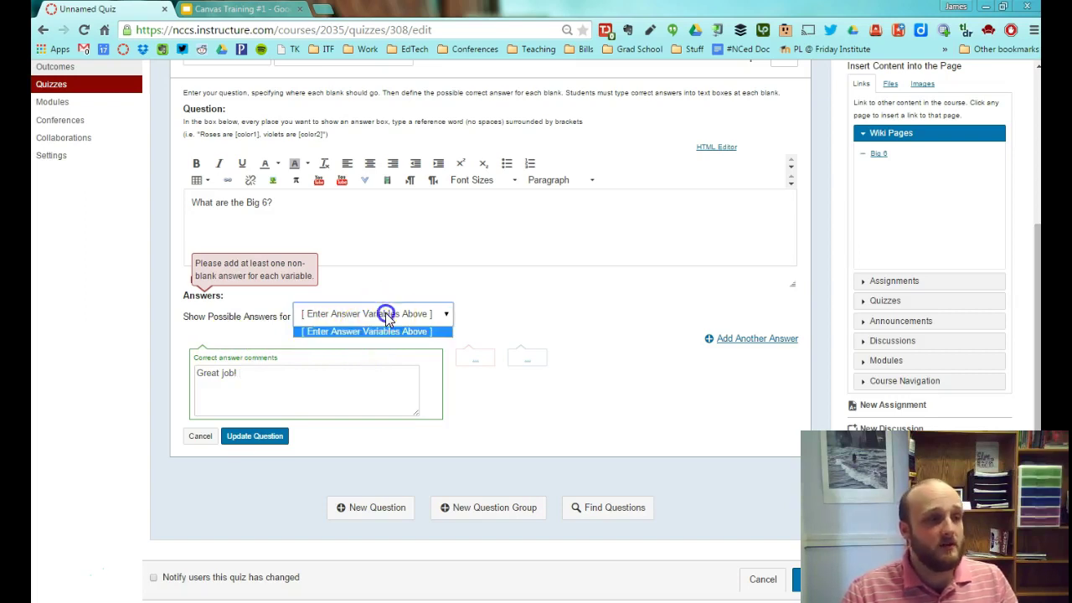
click(472, 318)
click(476, 357)
click(543, 373)
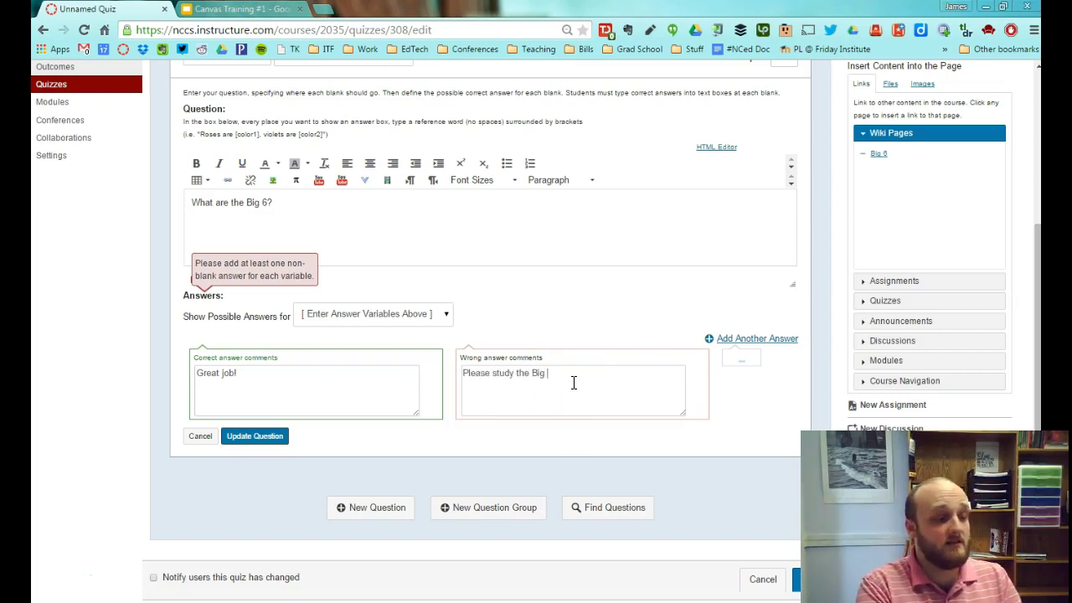
text(.)
Step: Add the possible answer 'Big 6 Test 1' and update the question
click(780, 341)
click(240, 282)
click(316, 244)
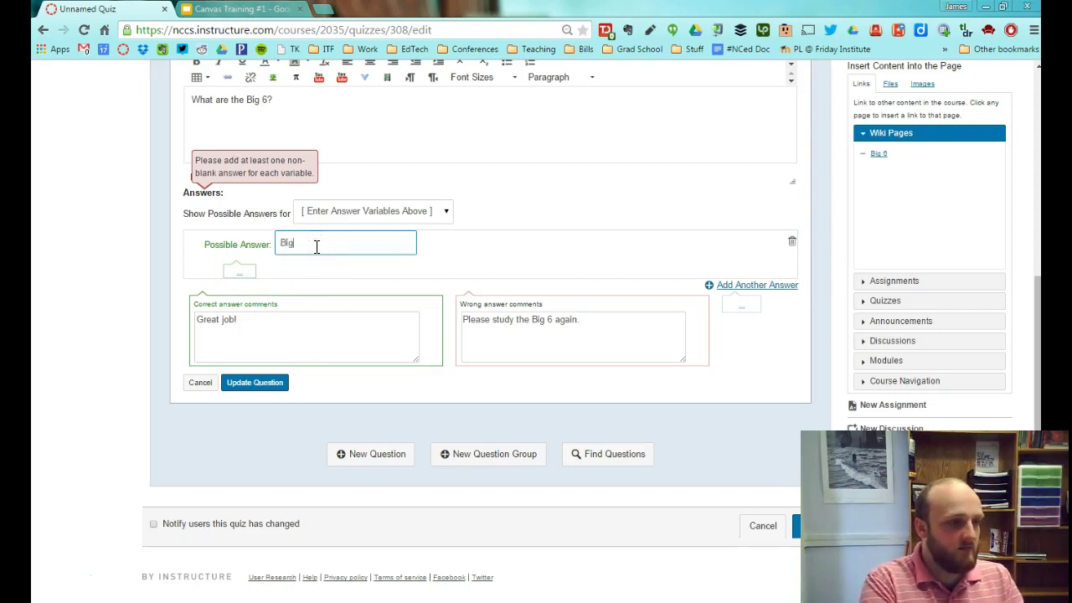
click(262, 379)
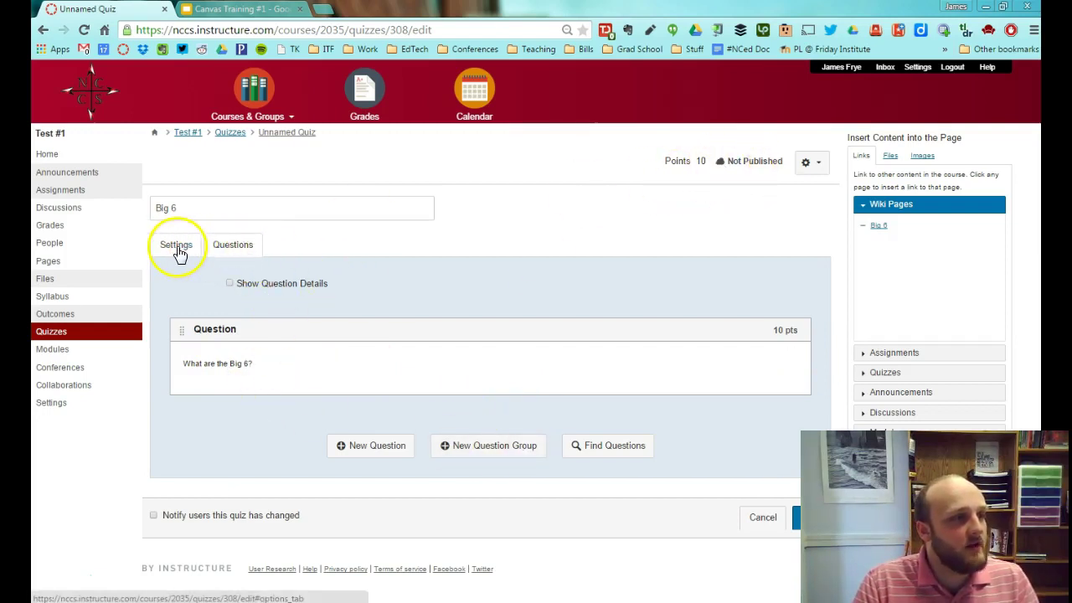
Step: Save the Big 6 quiz and publish it
click(794, 520)
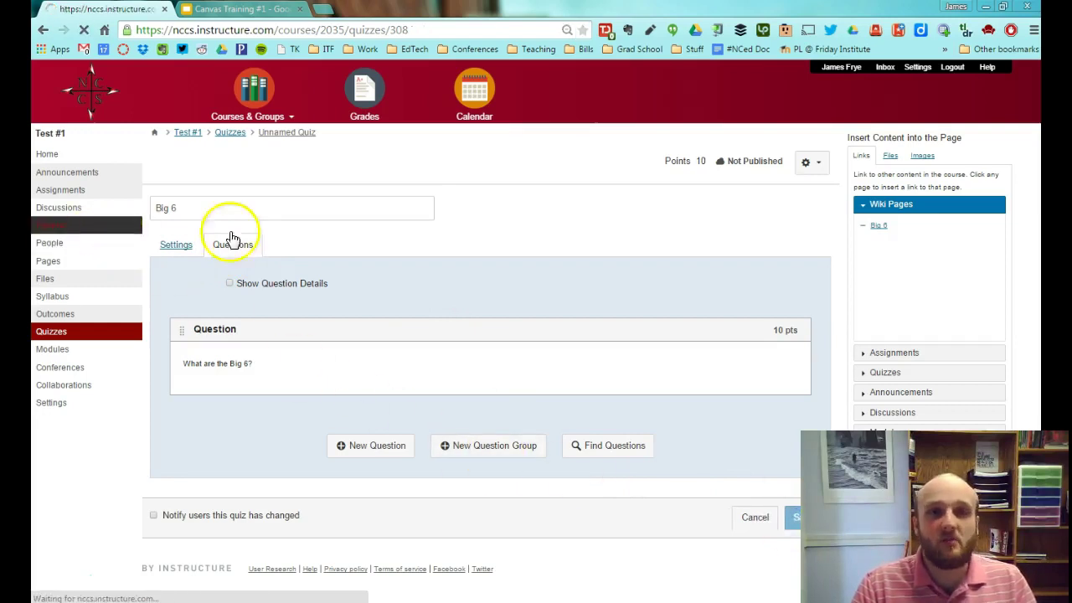
scroll(522, 390, down, 2)
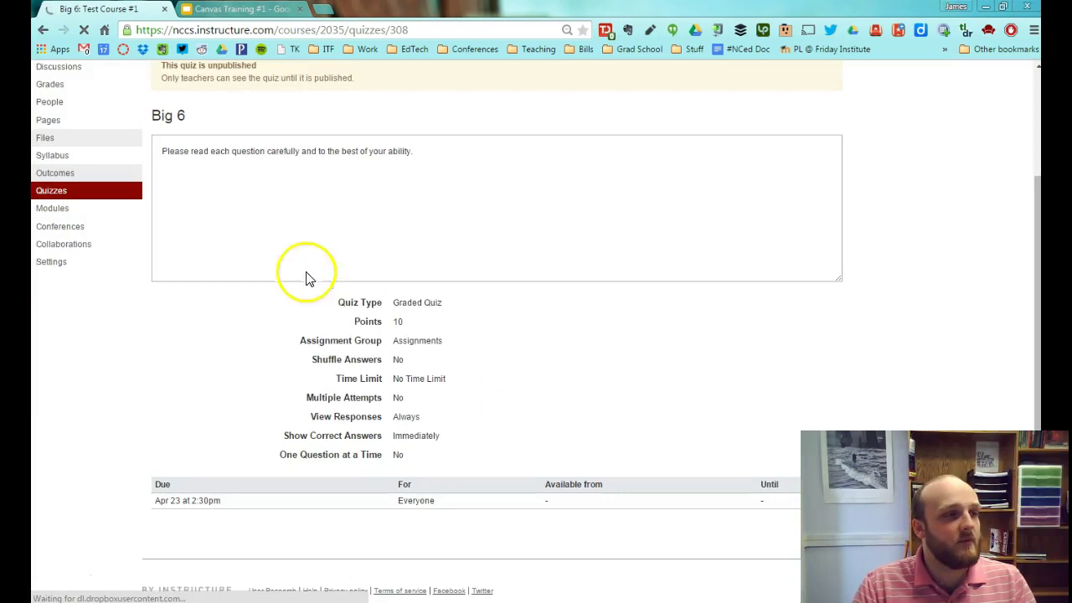
scroll(563, 392, up, 3)
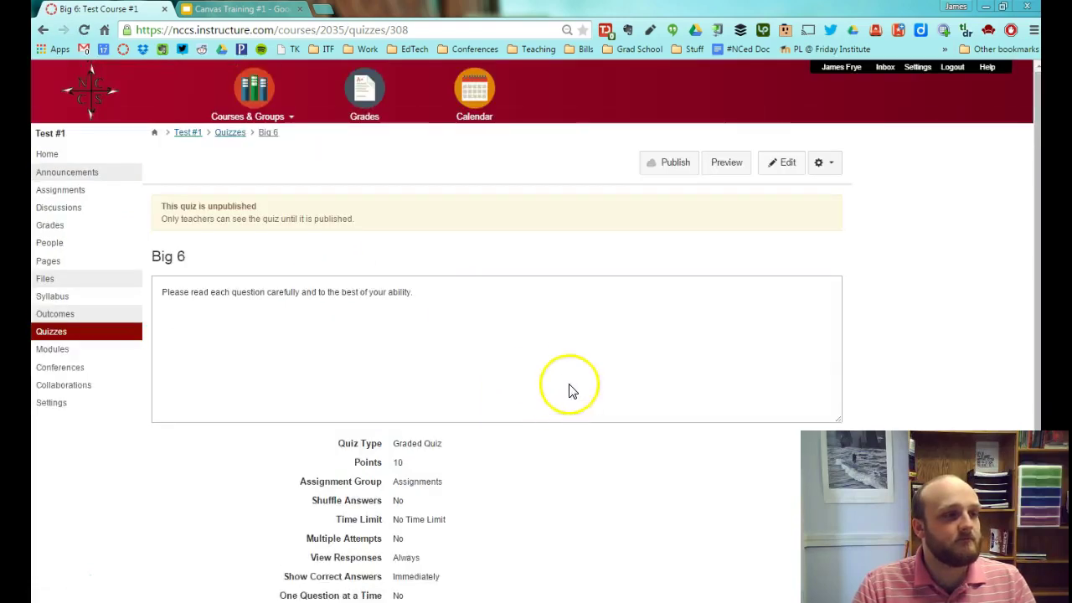
click(664, 176)
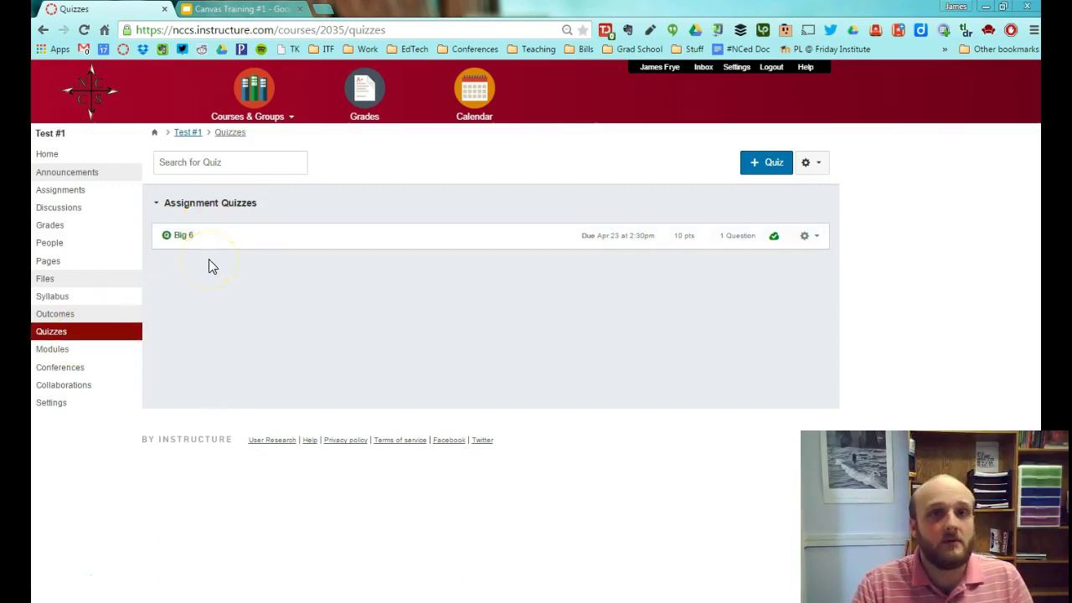
Step: Check the Big 6 column in the gradebook, then go home and open Learning Outcomes
click(85, 234)
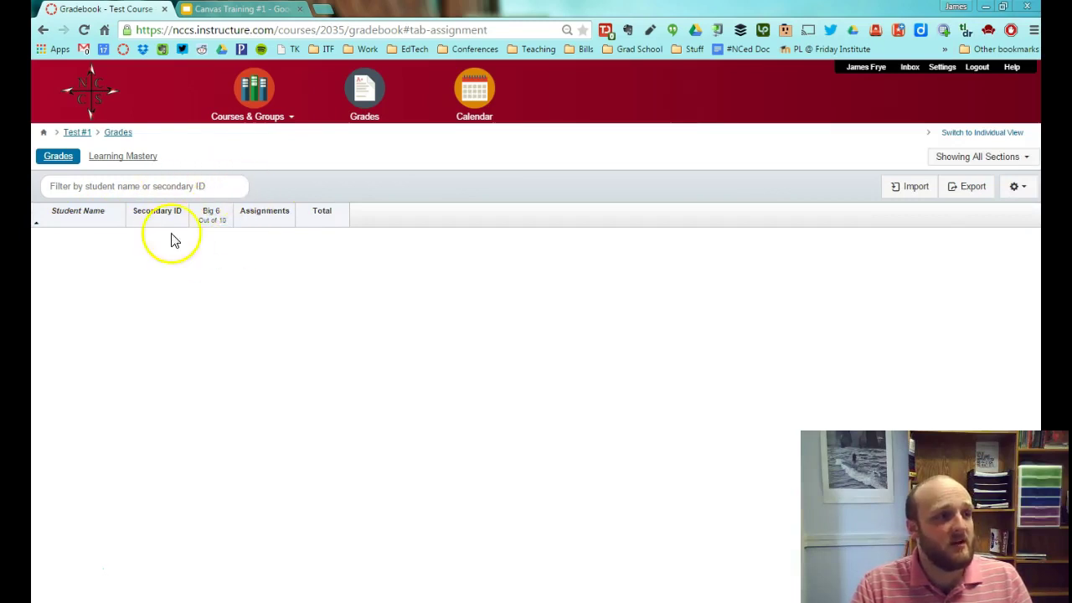
click(226, 222)
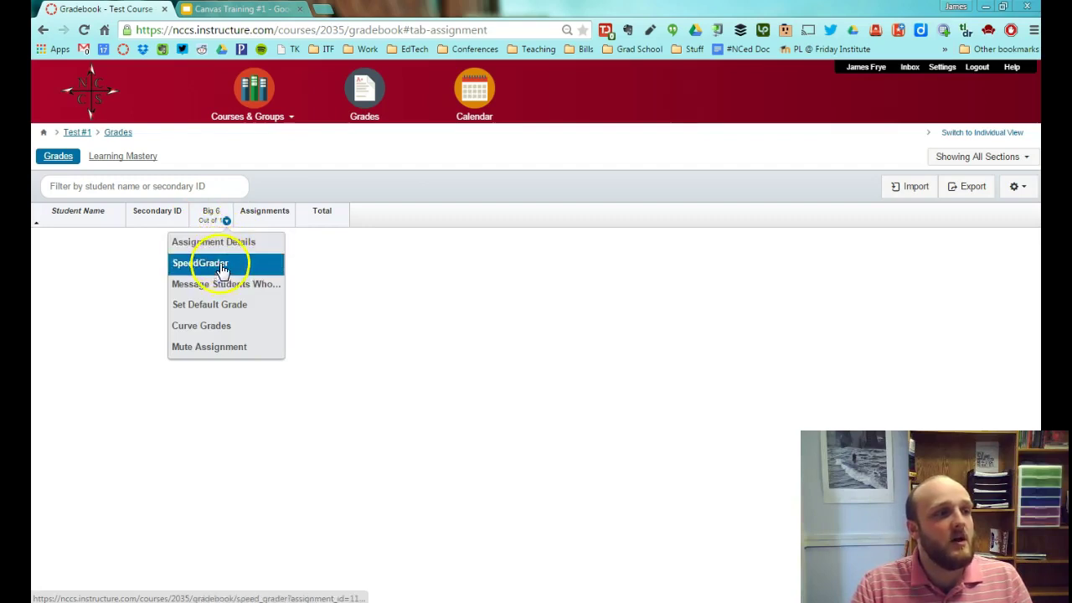
click(222, 221)
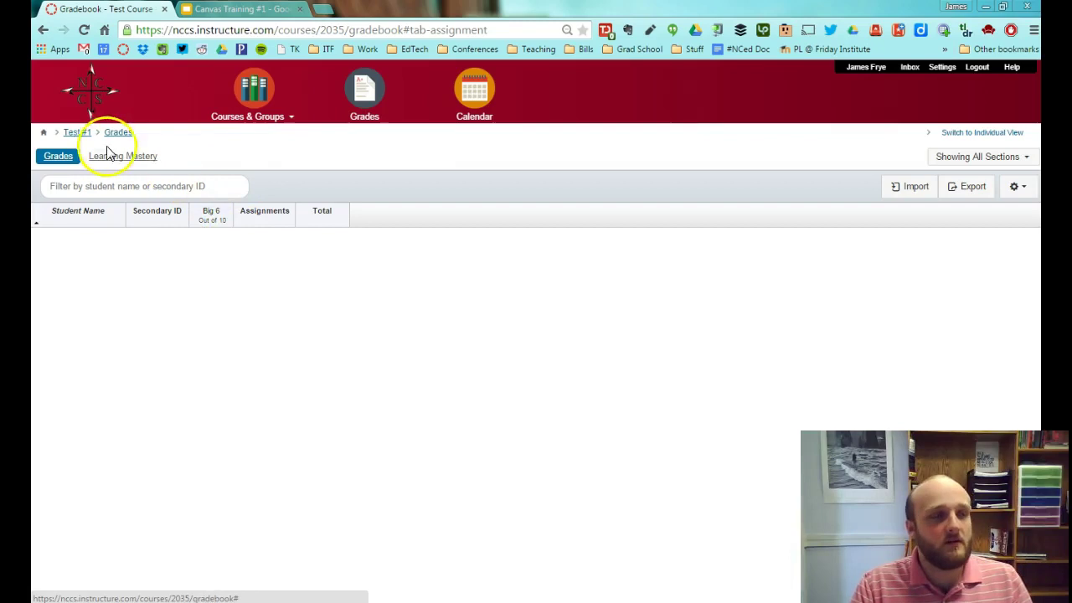
click(77, 134)
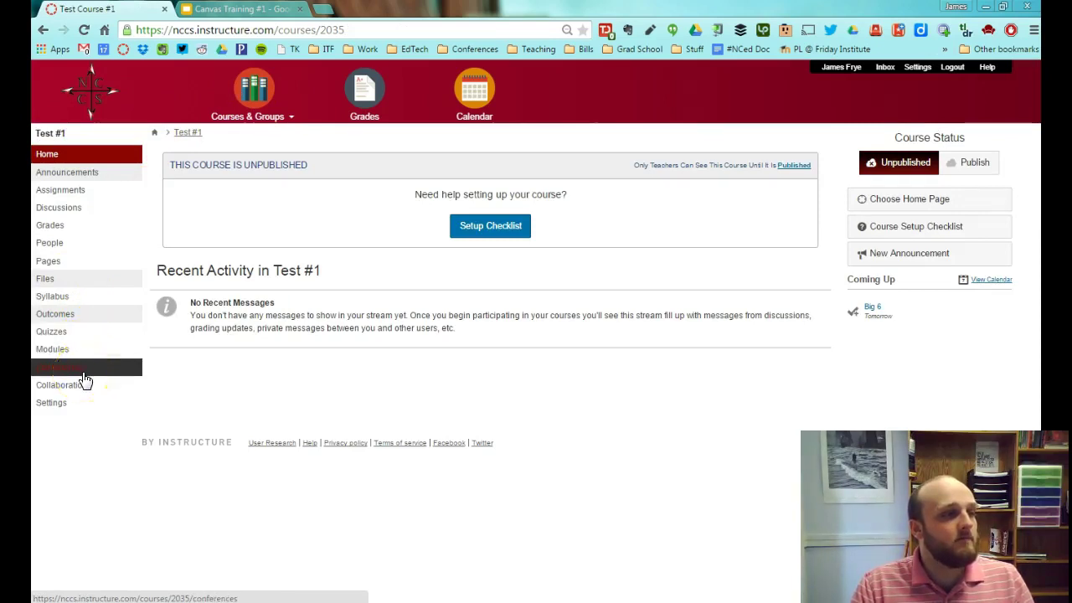
click(71, 318)
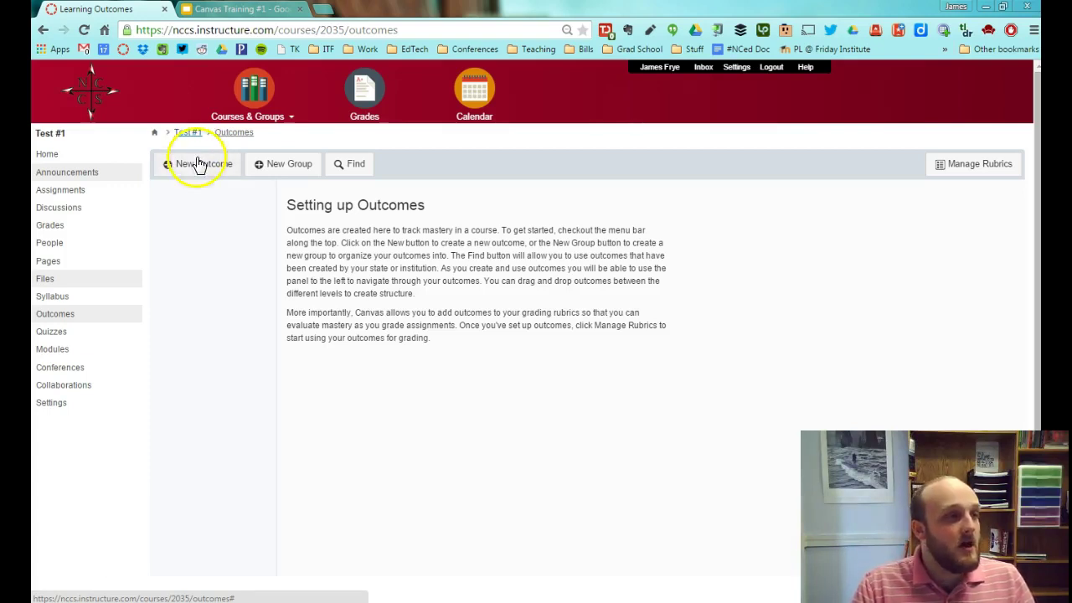
Step: Open Find Outcomes and browse Account Standards down to the North Carolina folder
click(344, 165)
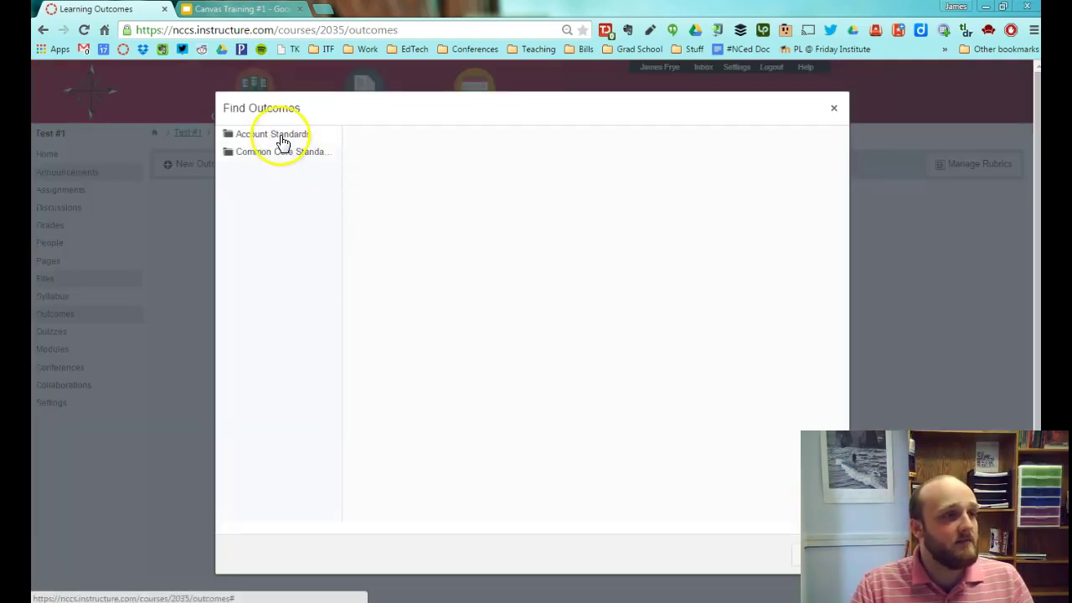
click(281, 138)
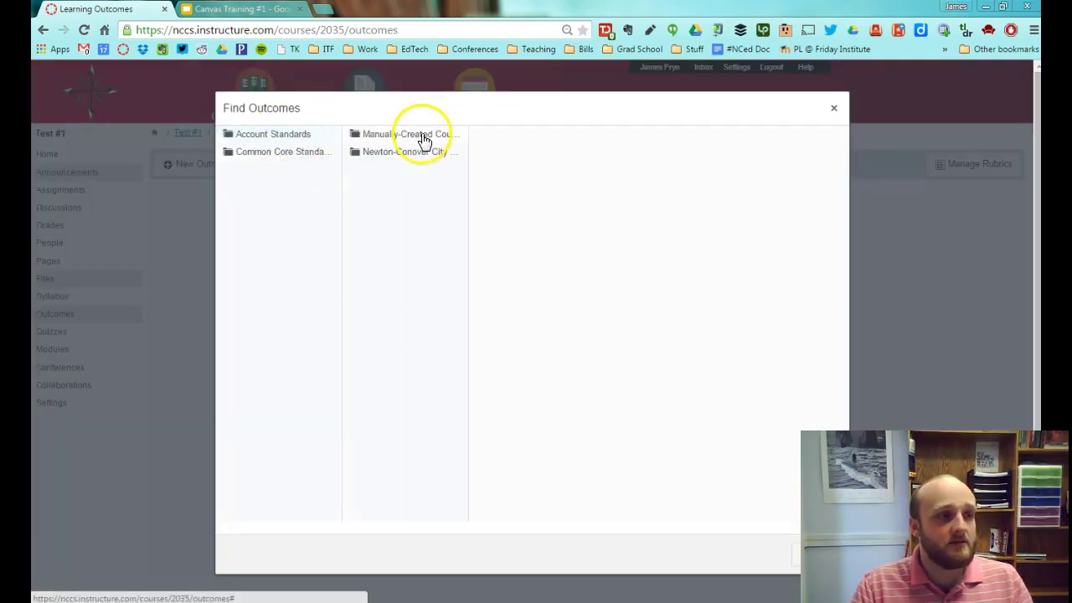
click(416, 162)
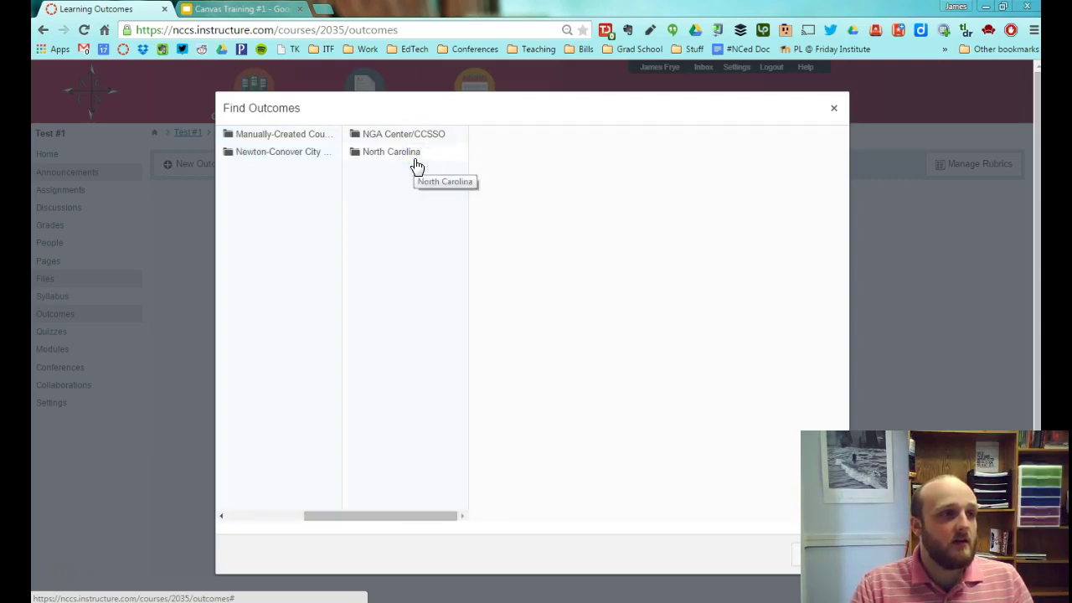
click(412, 154)
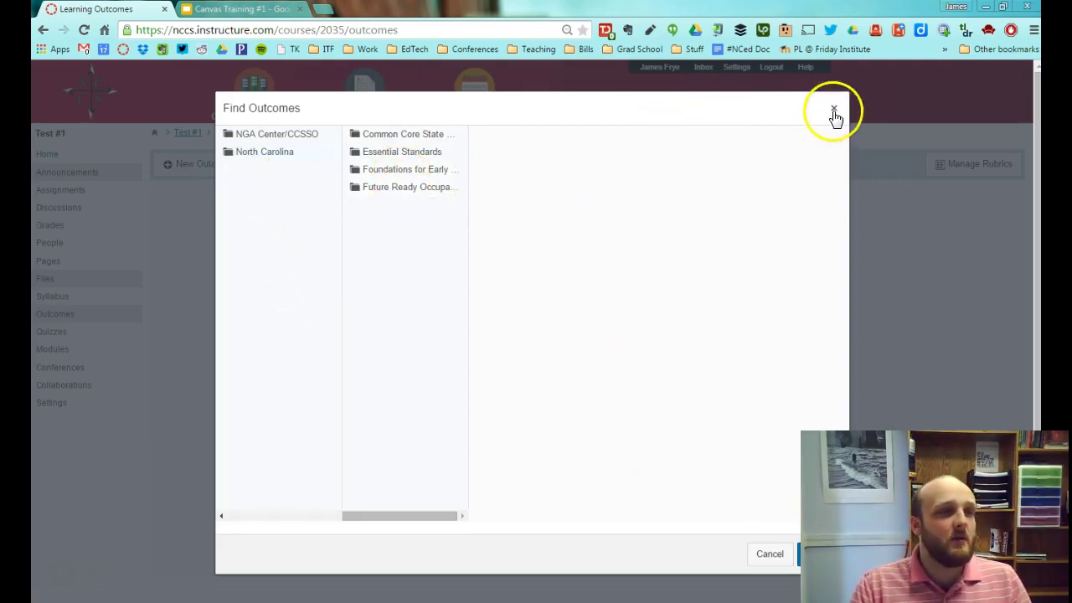
click(833, 108)
click(347, 167)
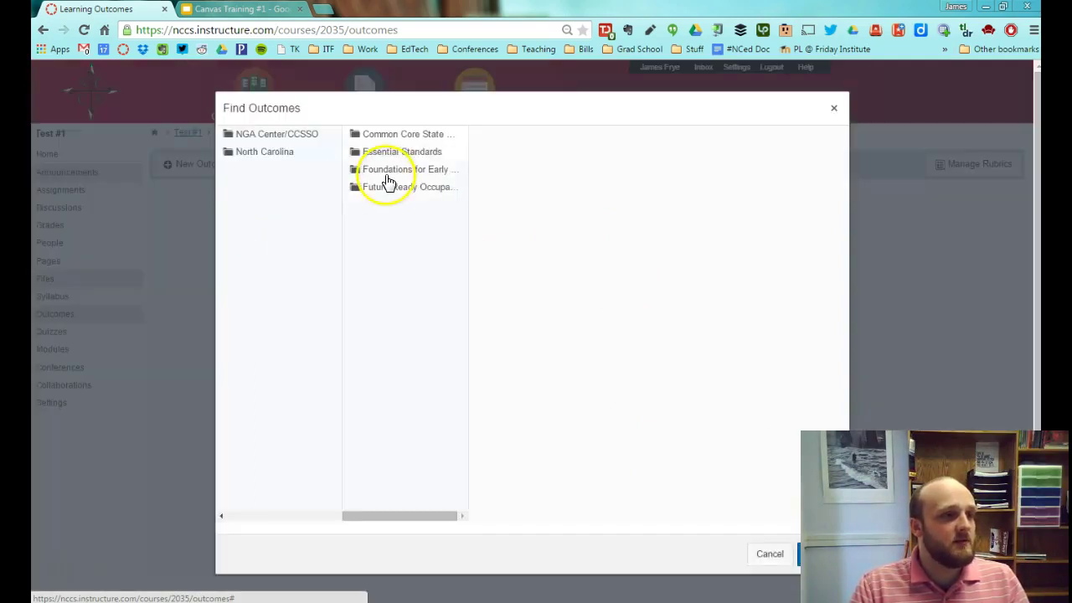
Step: Browse Essential Standards > Information and Technology > Grade 5 > Research Process to 5.RP.1.5.RP.1.1 and import it
click(398, 159)
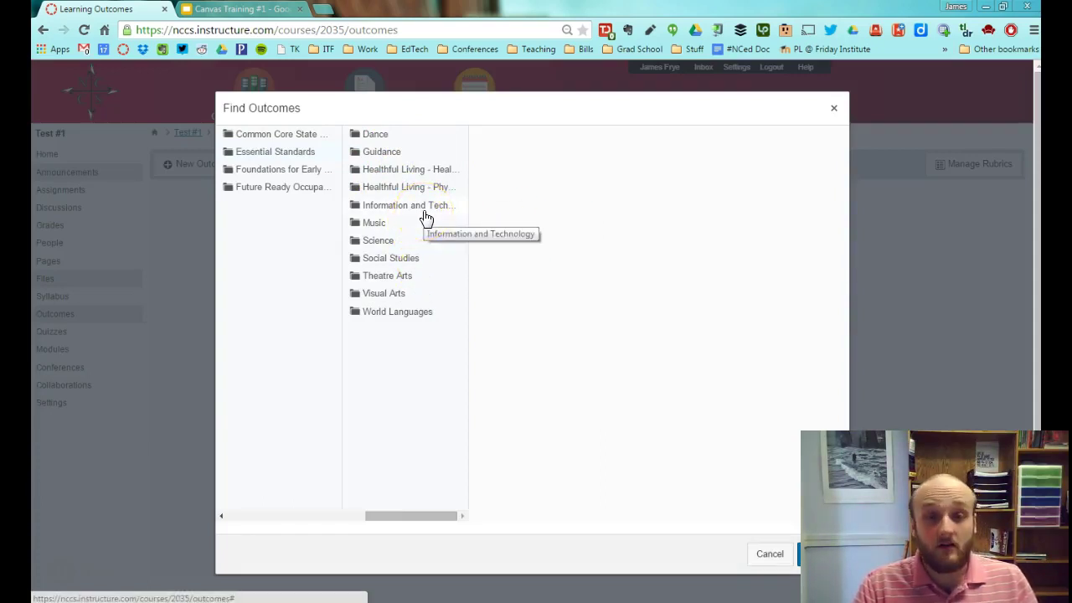
click(426, 218)
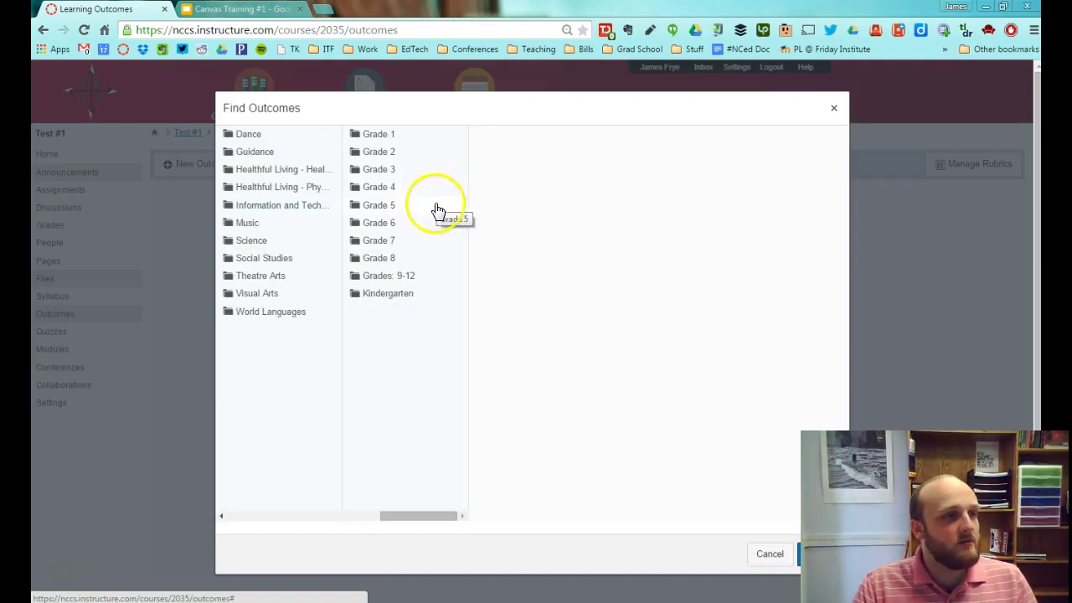
click(431, 211)
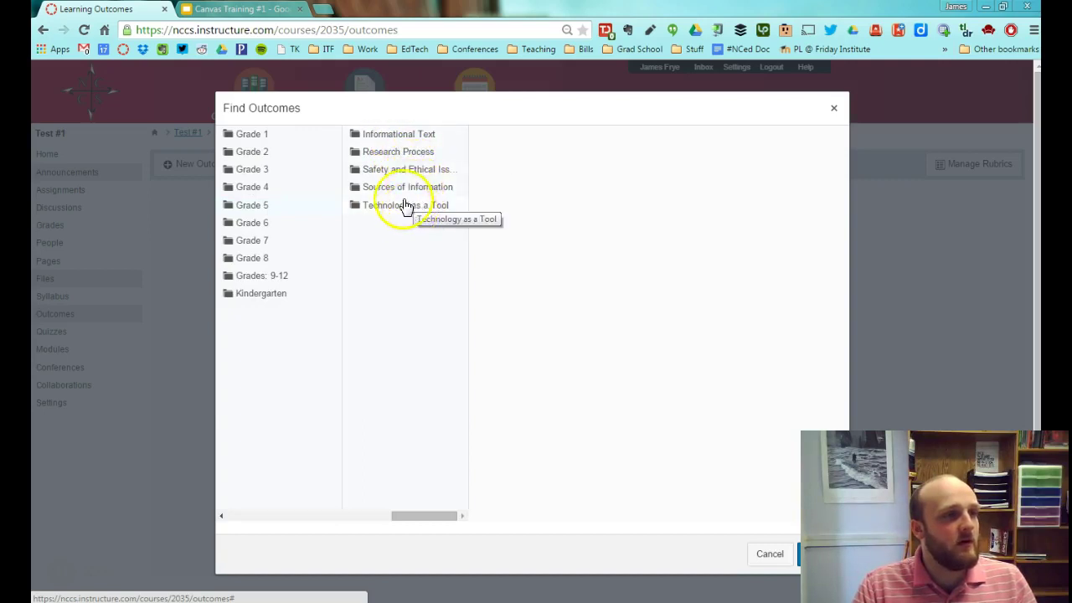
click(398, 153)
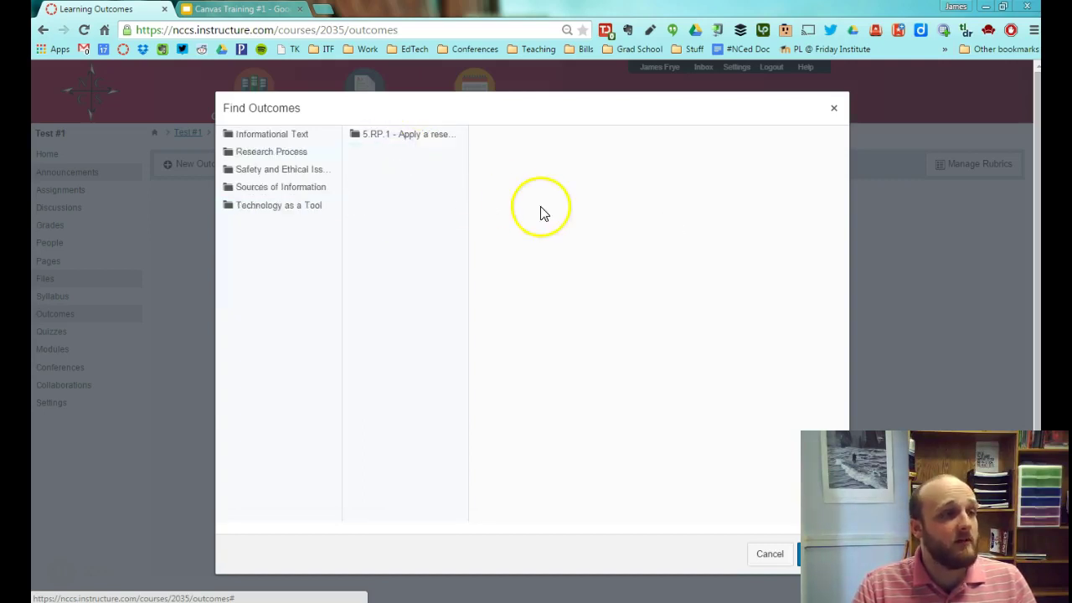
click(430, 140)
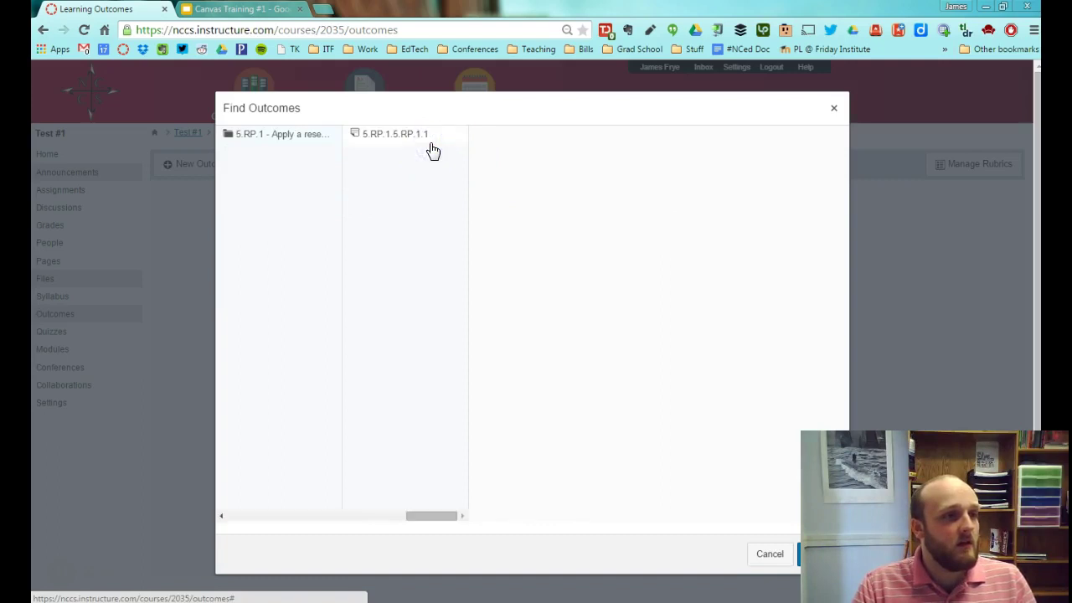
click(426, 138)
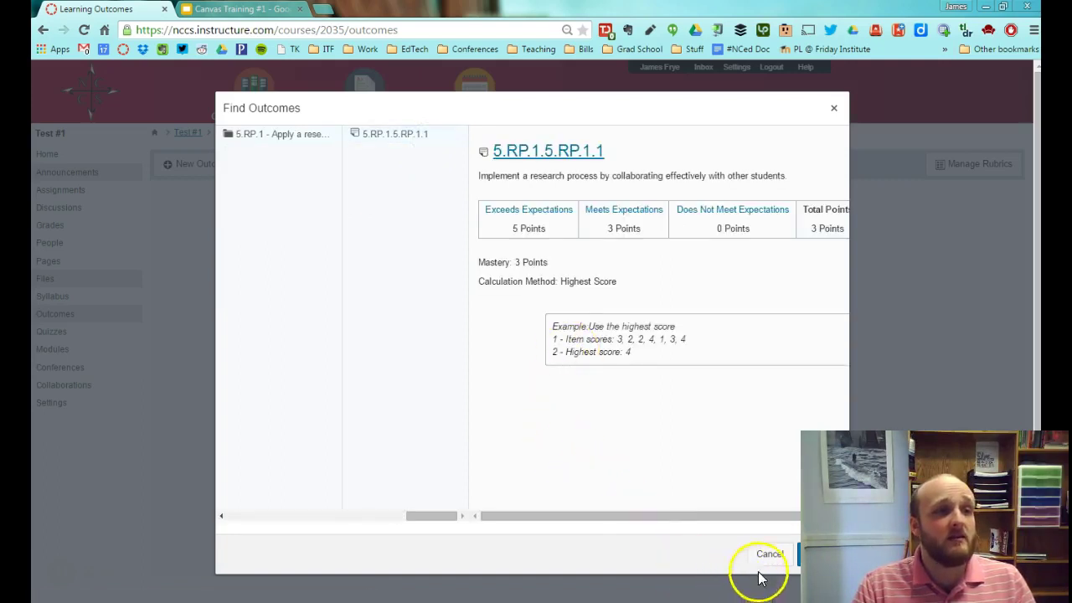
click(795, 559)
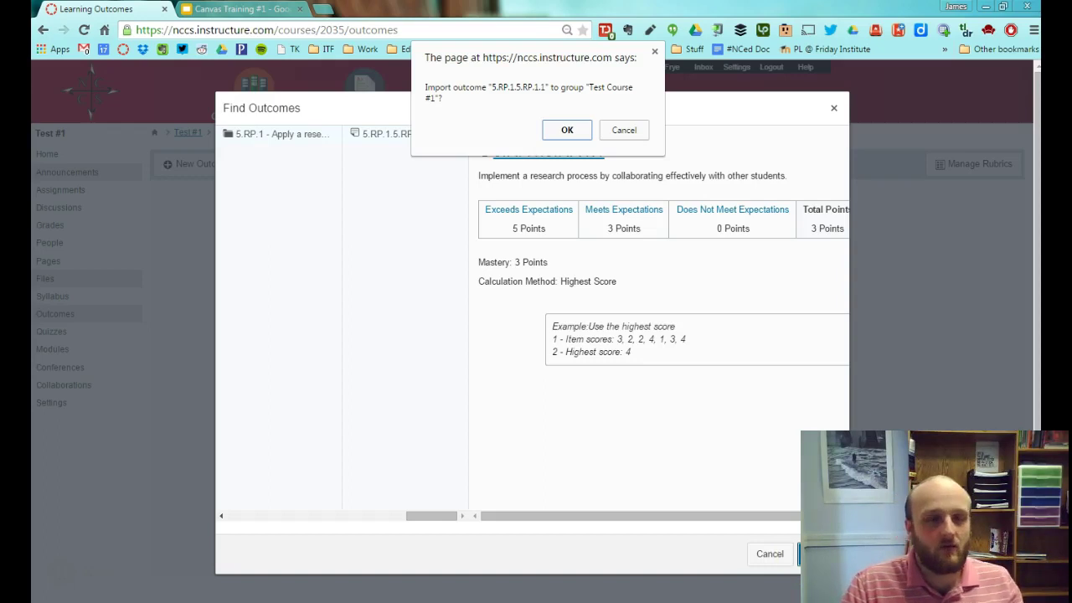
Step: Confirm importing outcome 5.RP.1.5.RP.1.1 into the Test #1 course
click(567, 130)
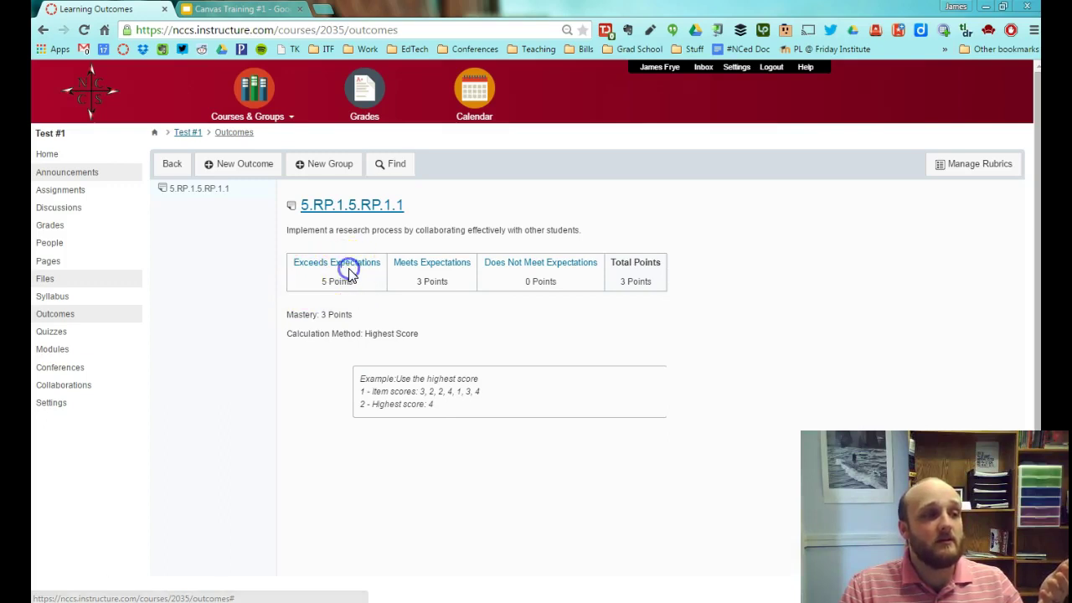
Step: Return from the Outcomes page to the Test #1 course home page
click(429, 285)
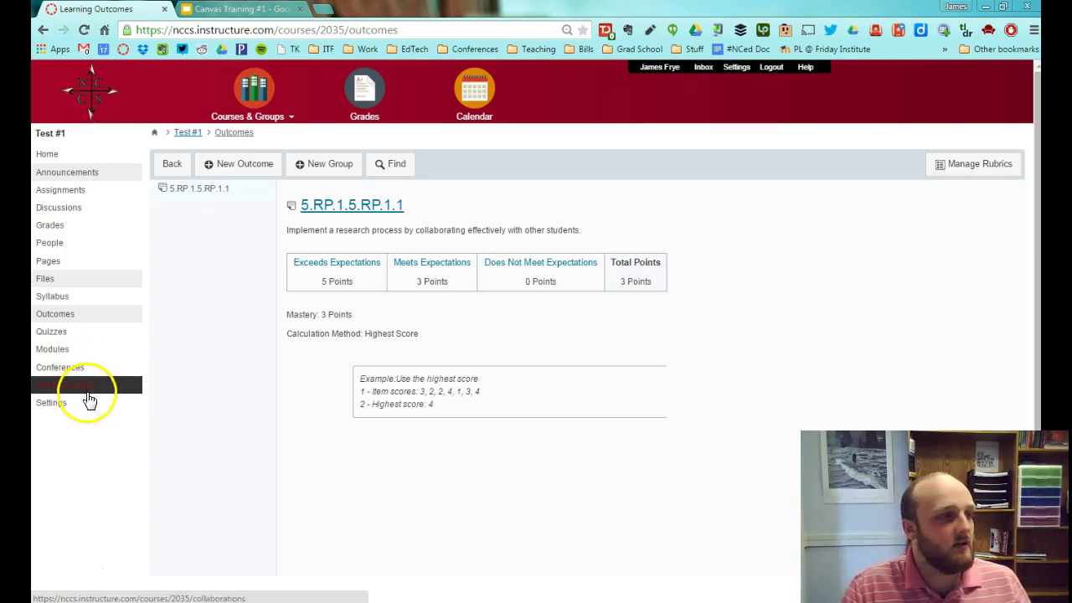
click(58, 159)
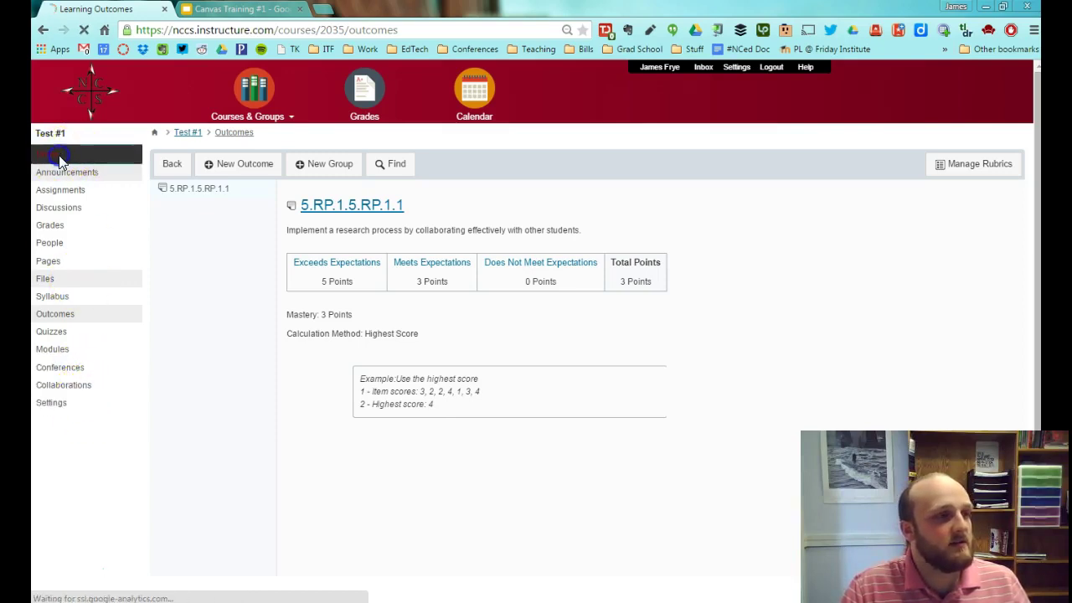
click(210, 191)
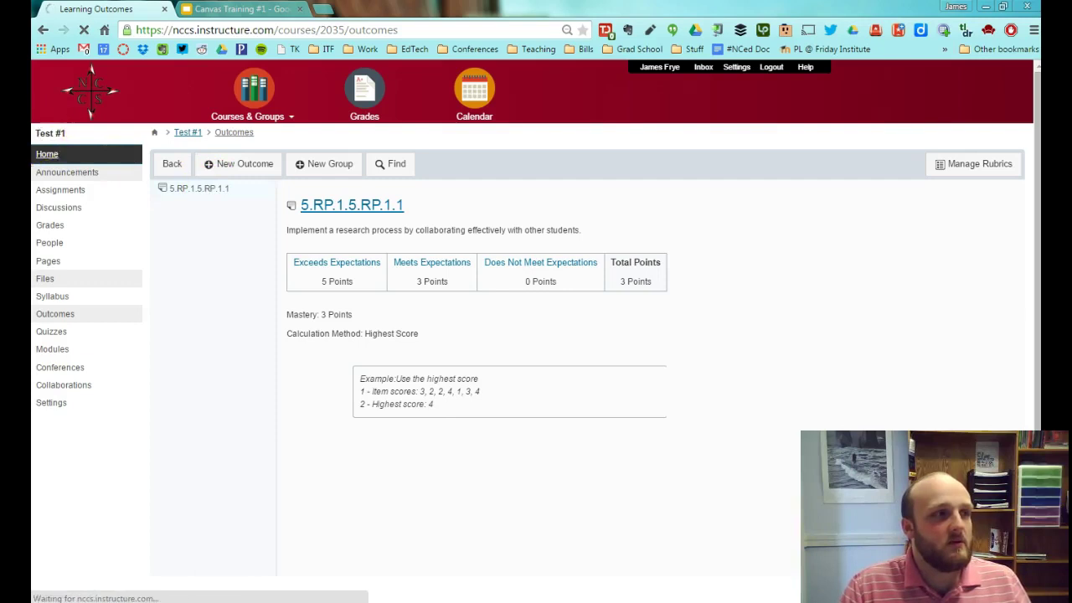
click(67, 155)
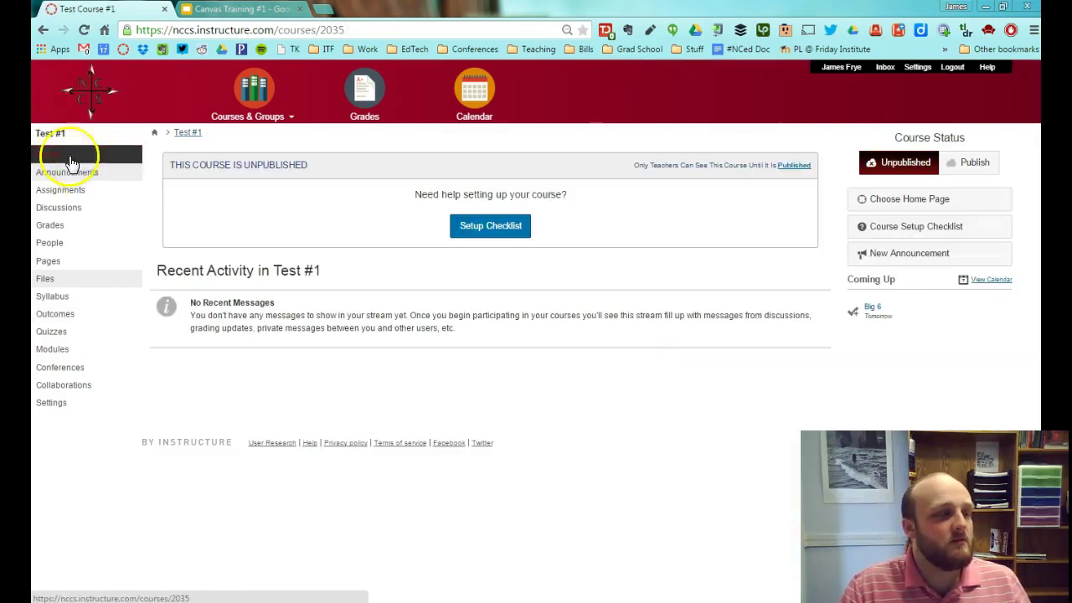
Step: Go to the course Announcements and start a new announcement
click(98, 195)
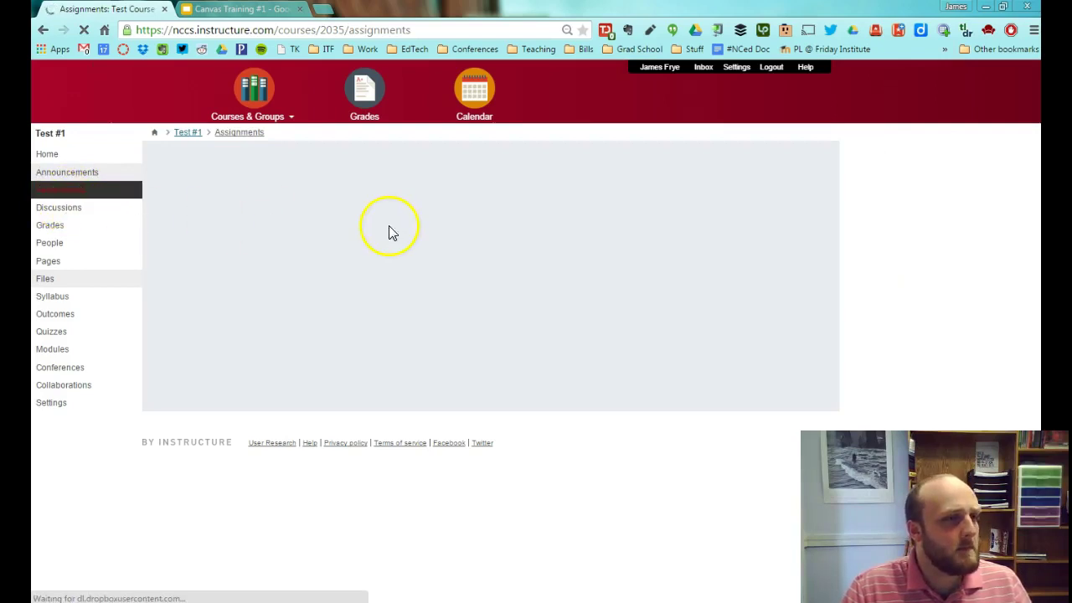
click(84, 175)
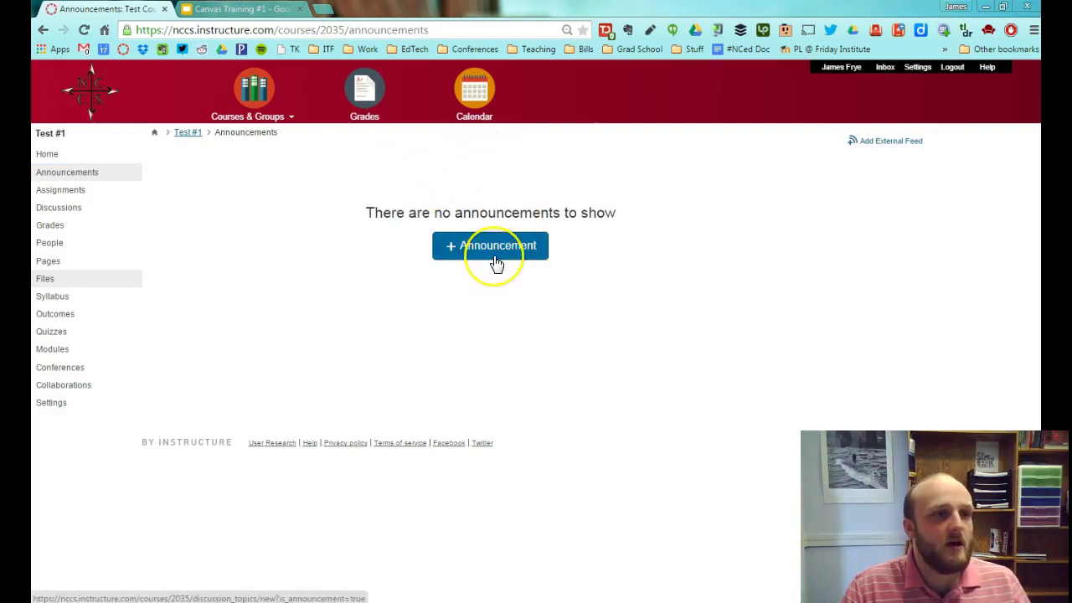
click(494, 262)
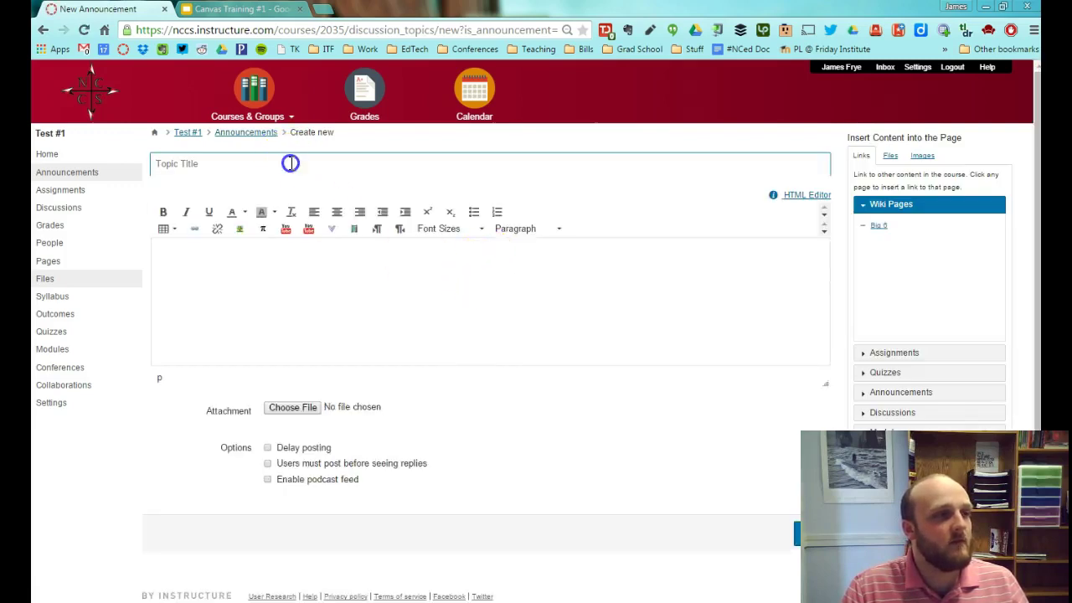
Step: Title the announcement 'Welcome to the first day of school!' and place the cursor in the body
text(Welcome)
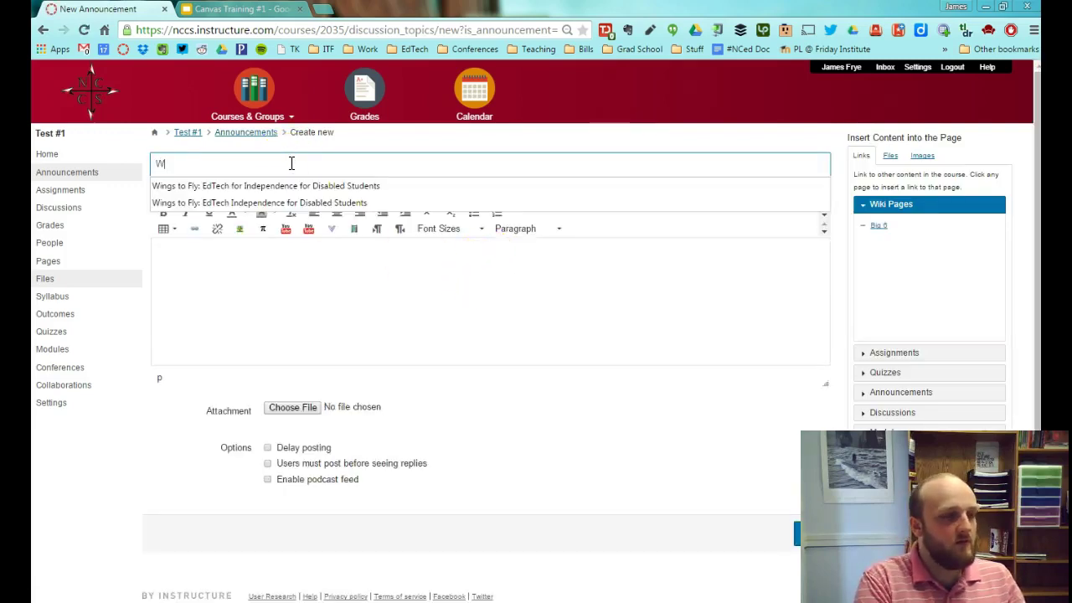
key(BackSpace)
key(BackSpace)
key(BackSpace)
key(BackSpace)
key(BackSpace)
key(BackSpace)
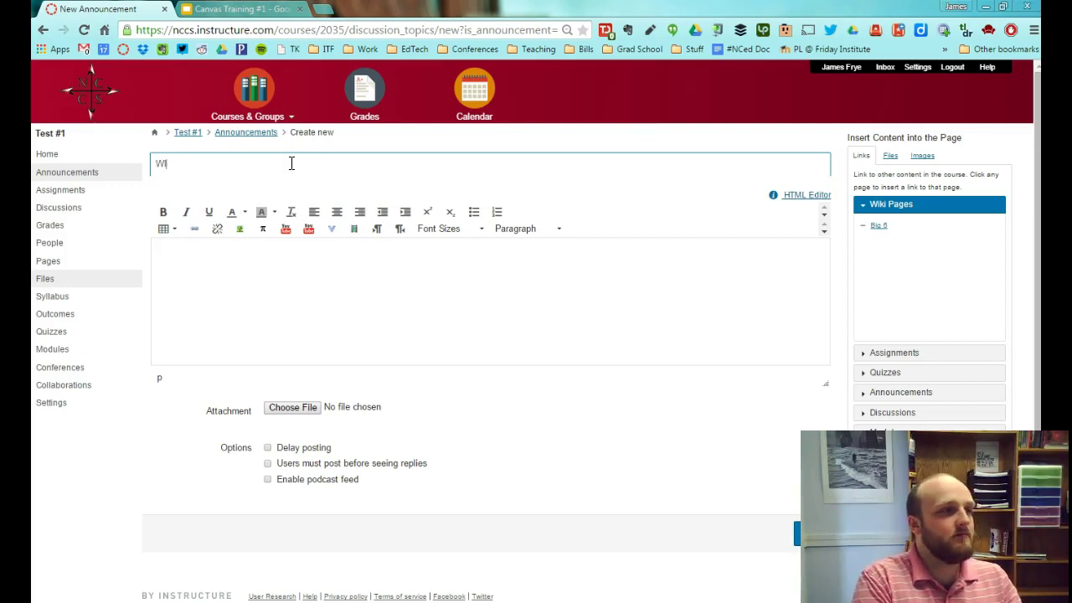
text(elcome to the first day of school)
key(Tab)
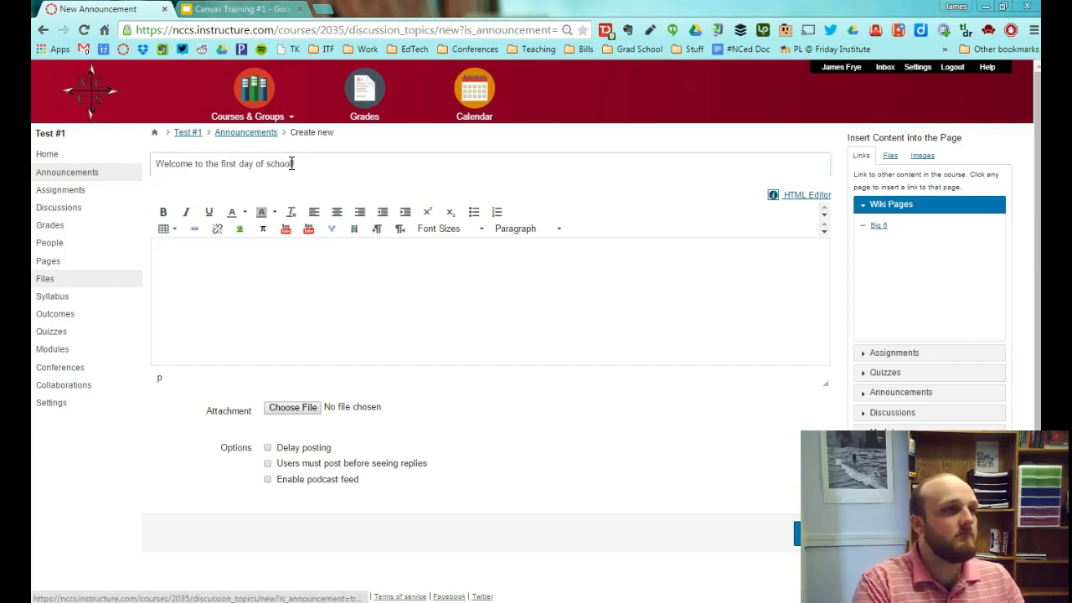
text(!)
click(291, 295)
click(785, 323)
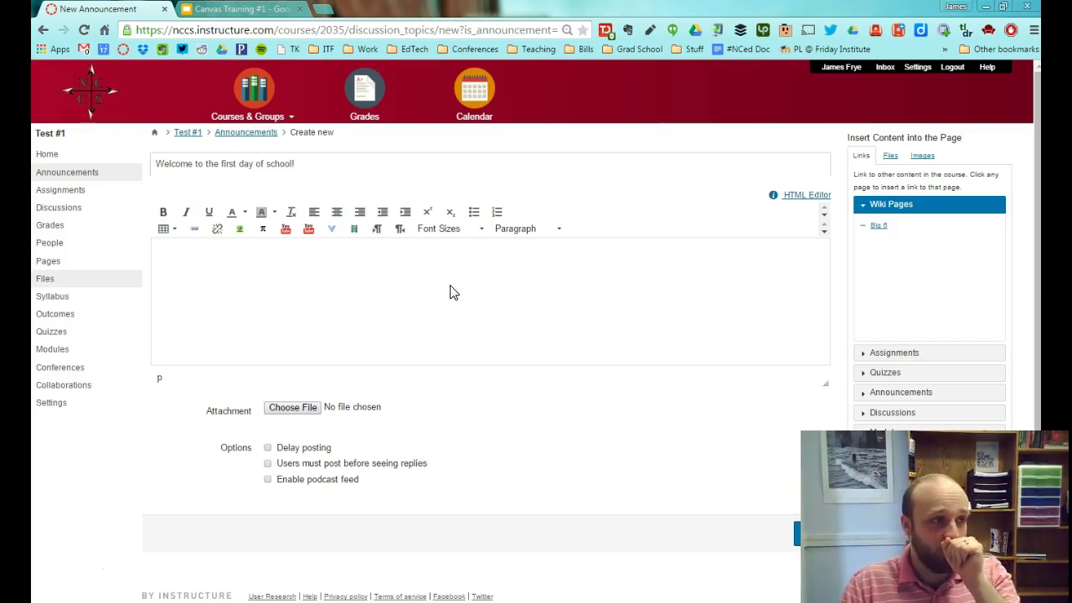
click(450, 292)
click(215, 313)
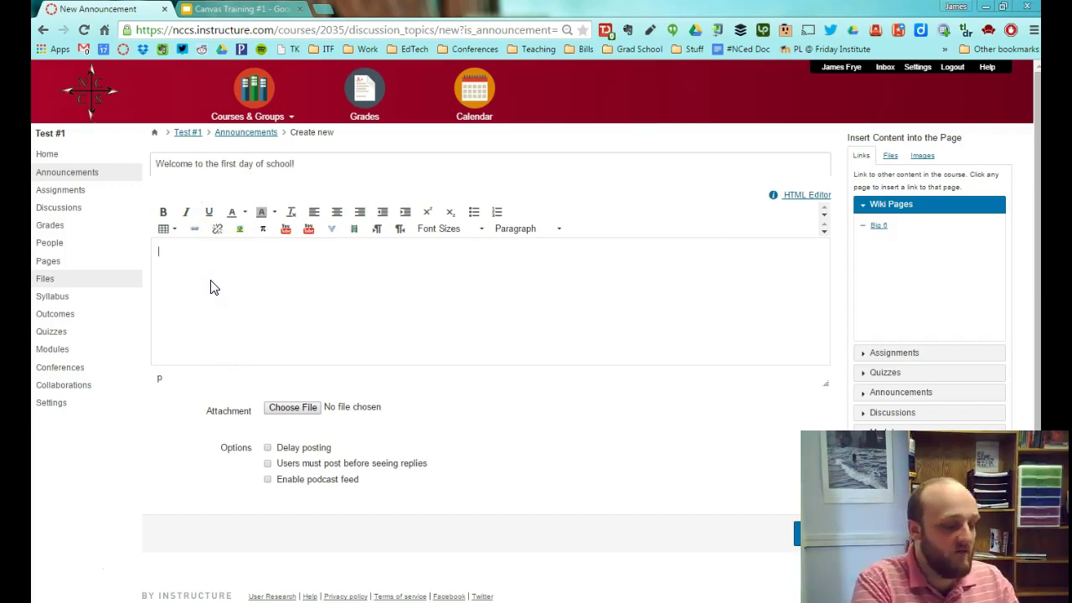
Step: Write the body welcoming students and asking them to follow the class hashtag #nccspride
text(Welcome to the first da)
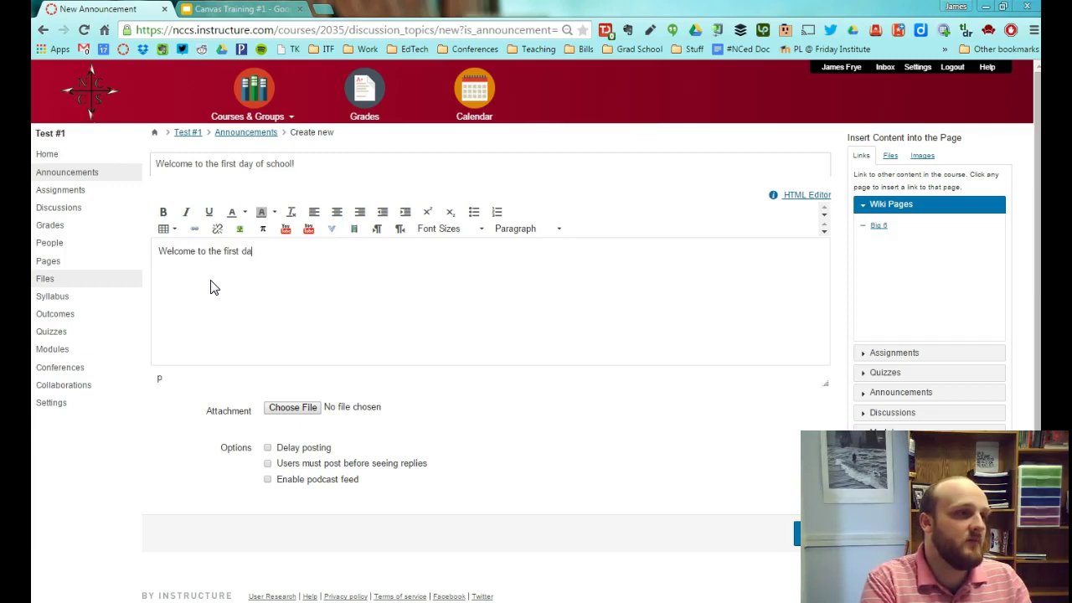
text(y of school!  P)
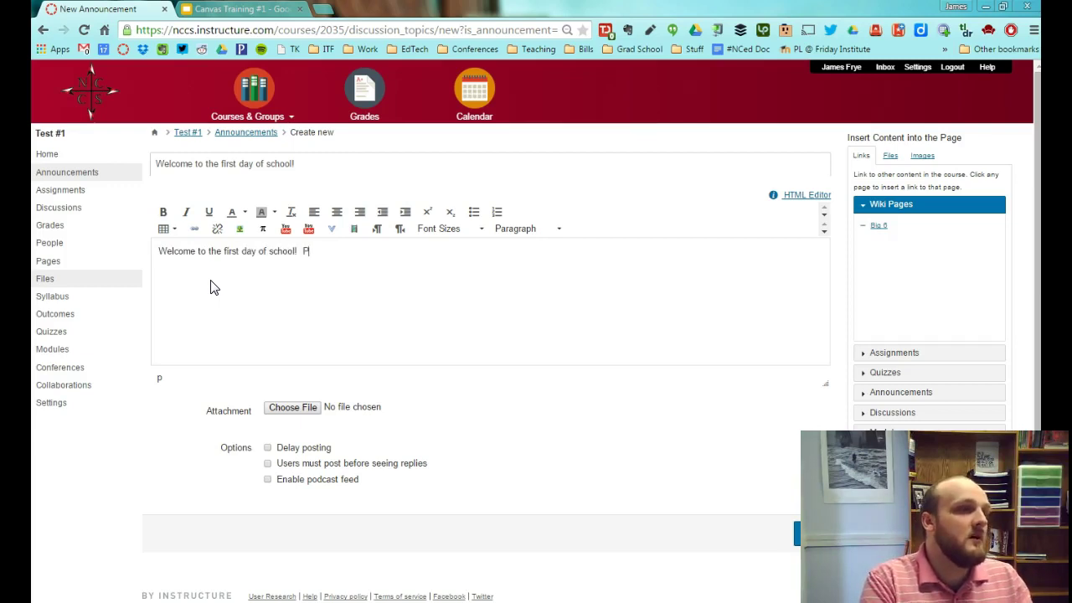
text(lease follow our class ha)
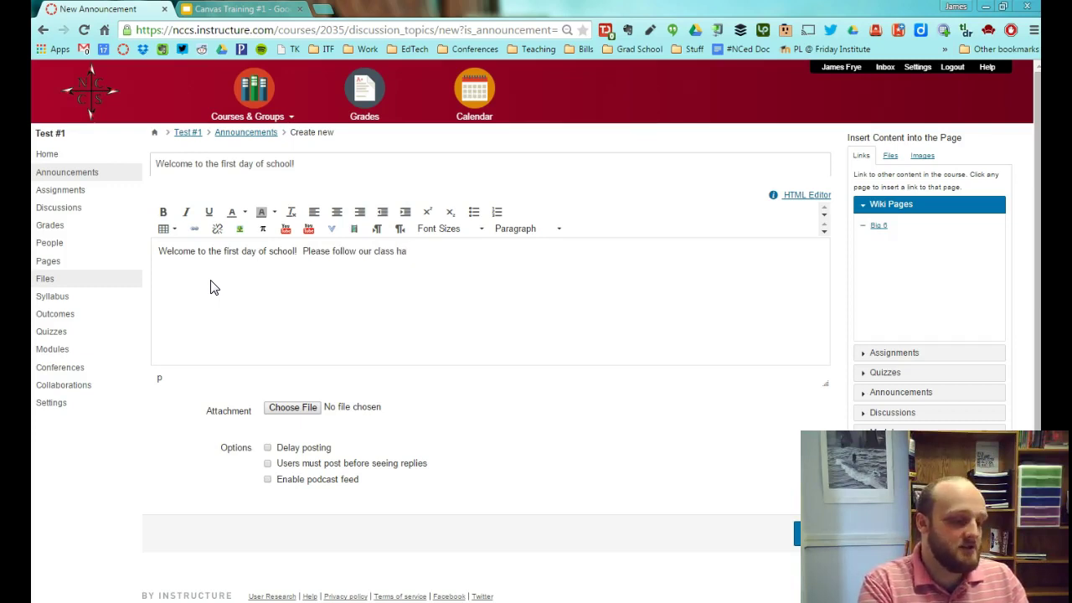
text(shtage)
key(BackSpace)
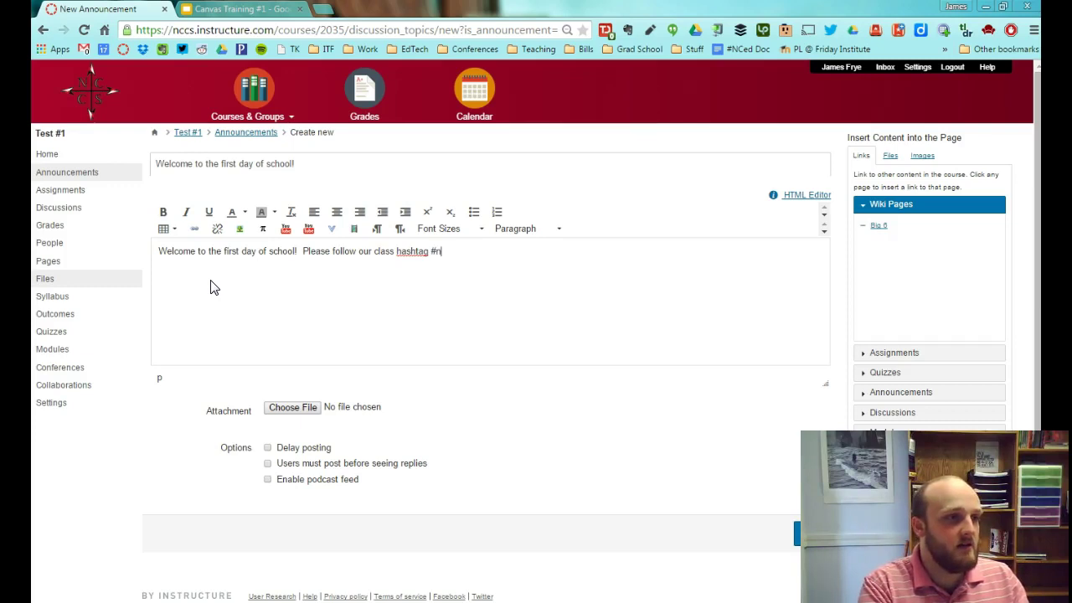
text(#nccspride today for more)
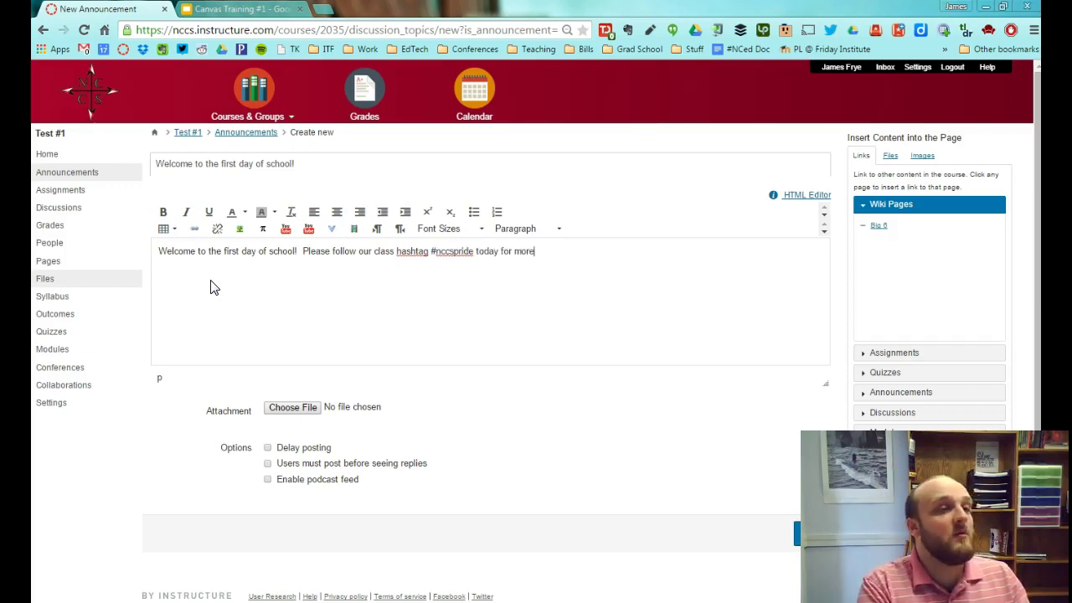
text( infor)
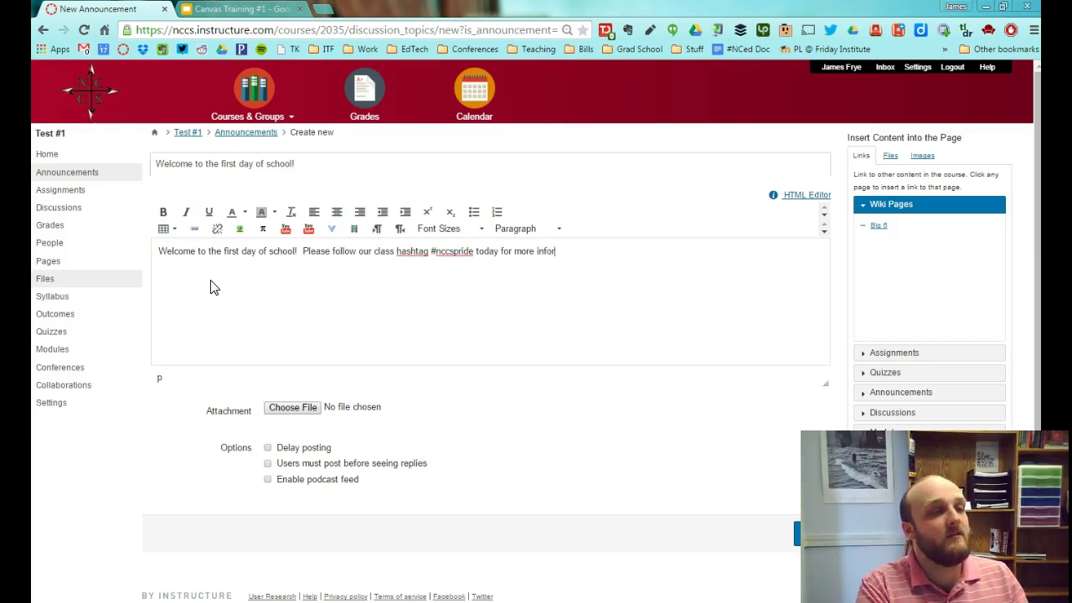
text(mation on what is happening in our)
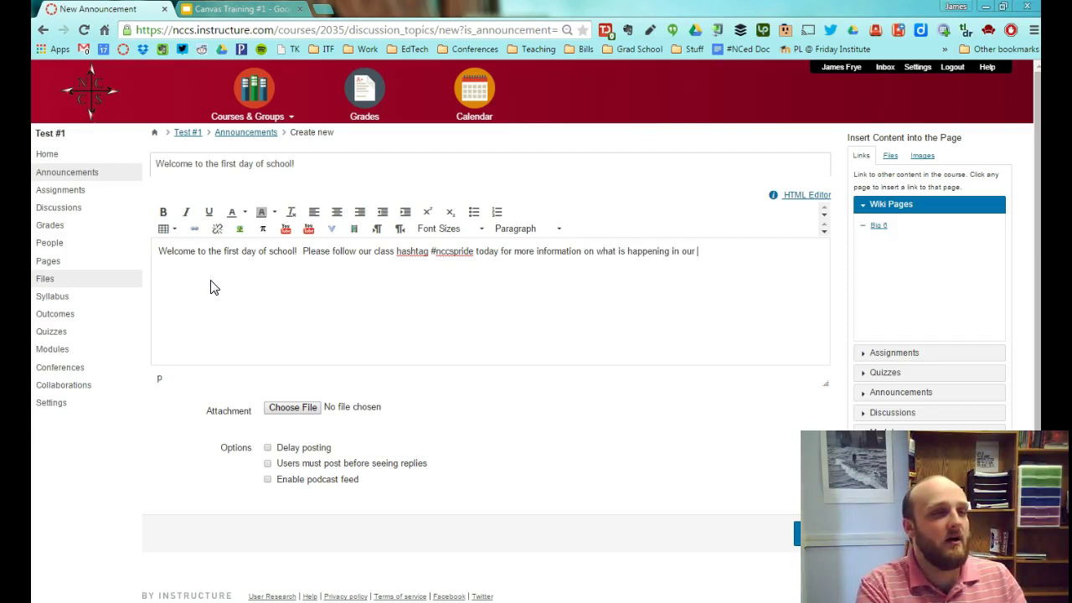
text( school today.)
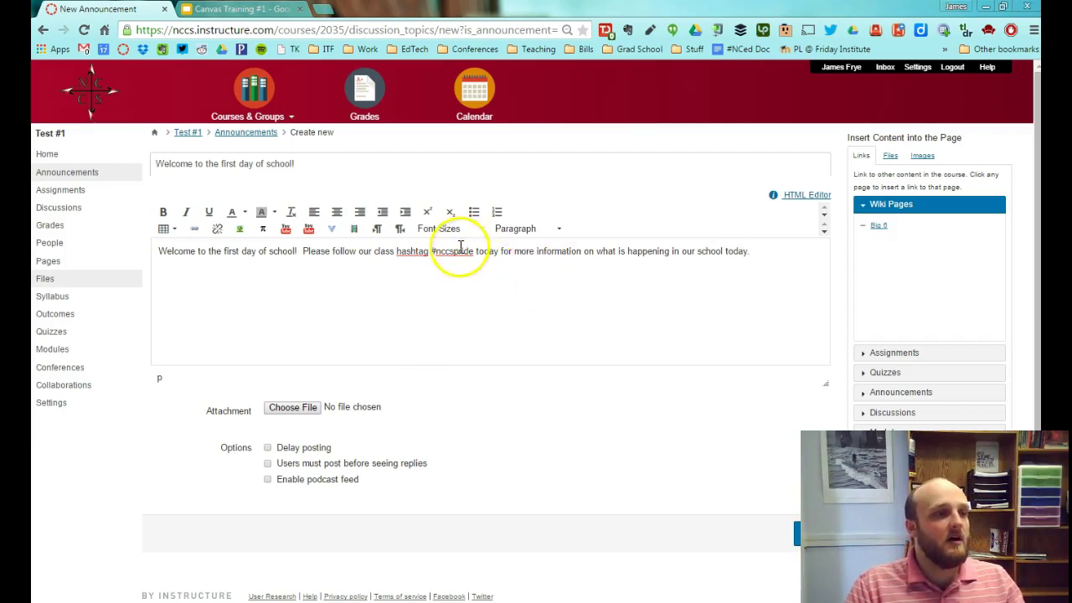
Step: Insert 'on Twitter' before #nccspride and open a new browser tab
click(430, 254)
text(on Twitter)
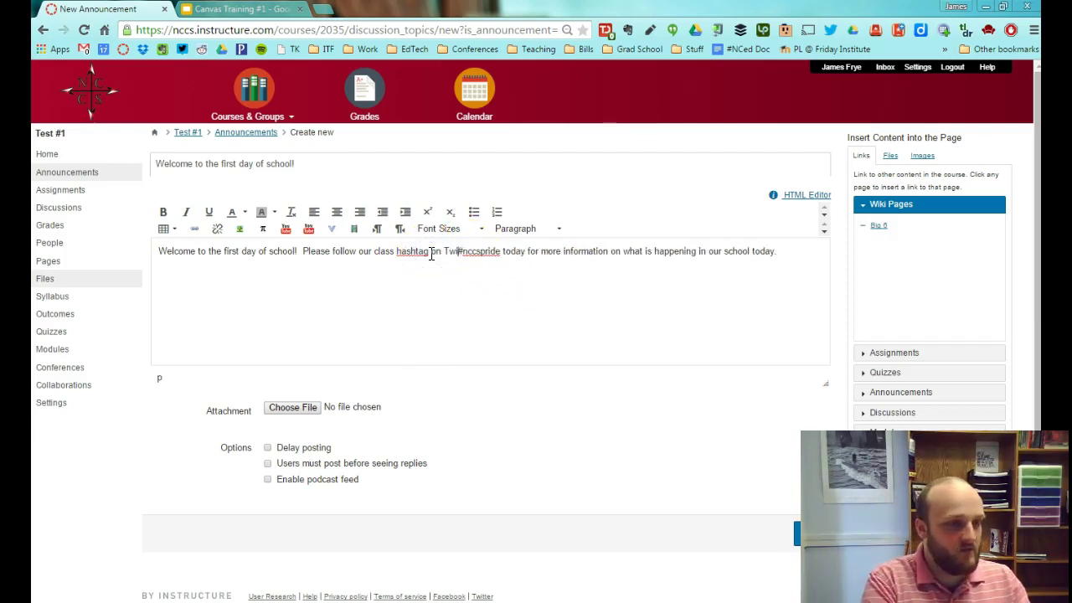
click(809, 248)
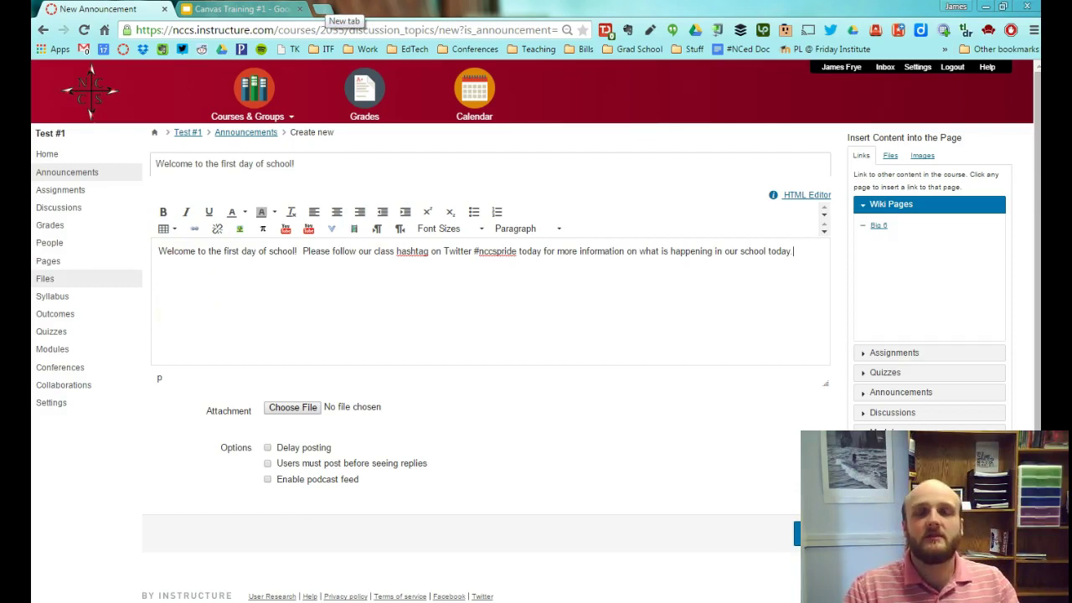
click(324, 10)
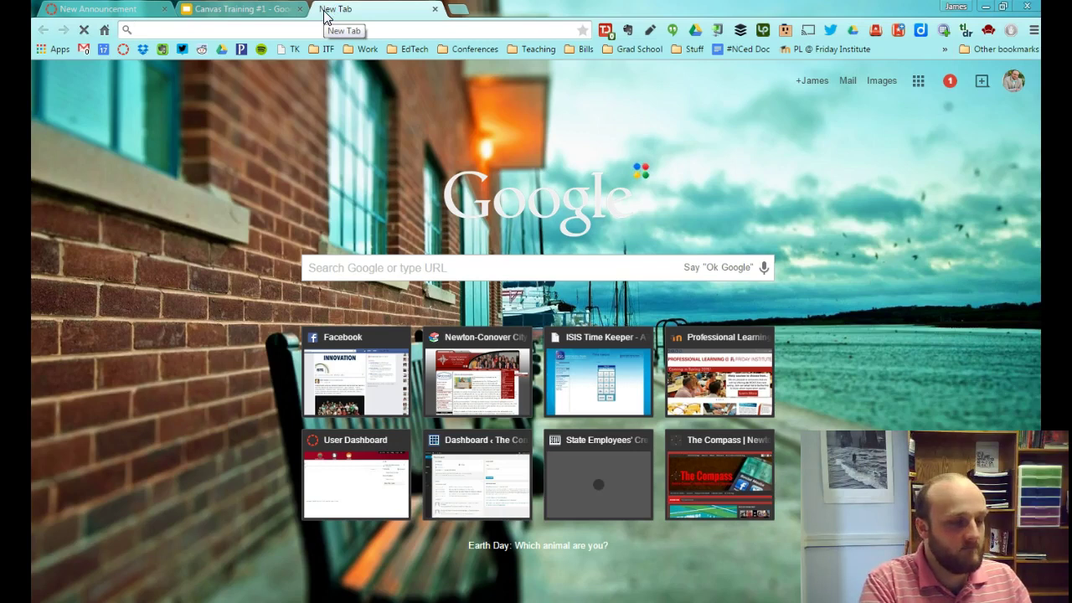
Step: Go to Google Images and search for 'first day of school'
text(images.google.com)
key(Return)
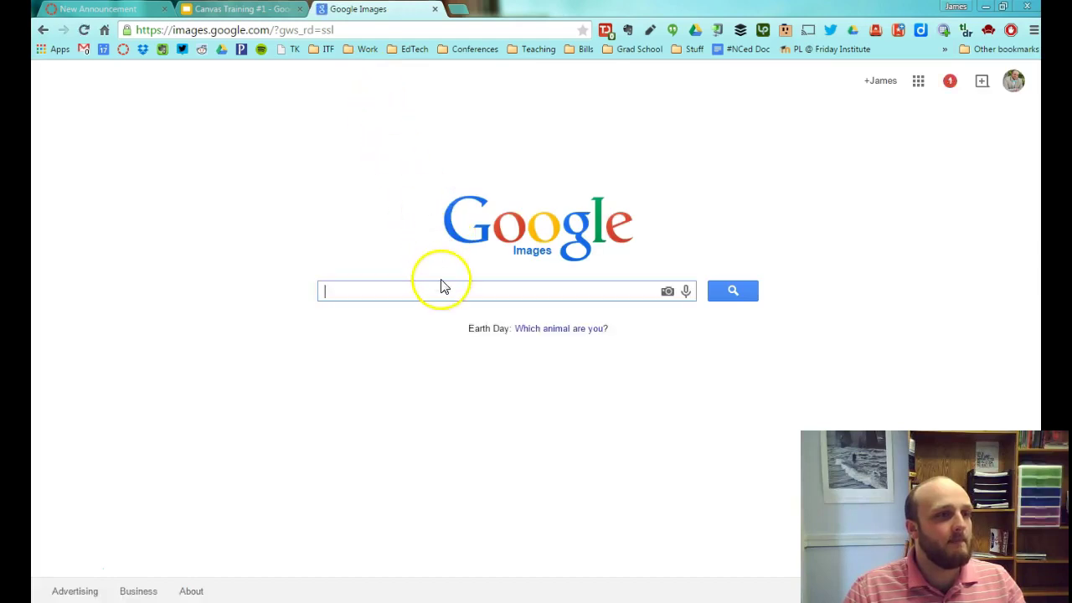
click(443, 289)
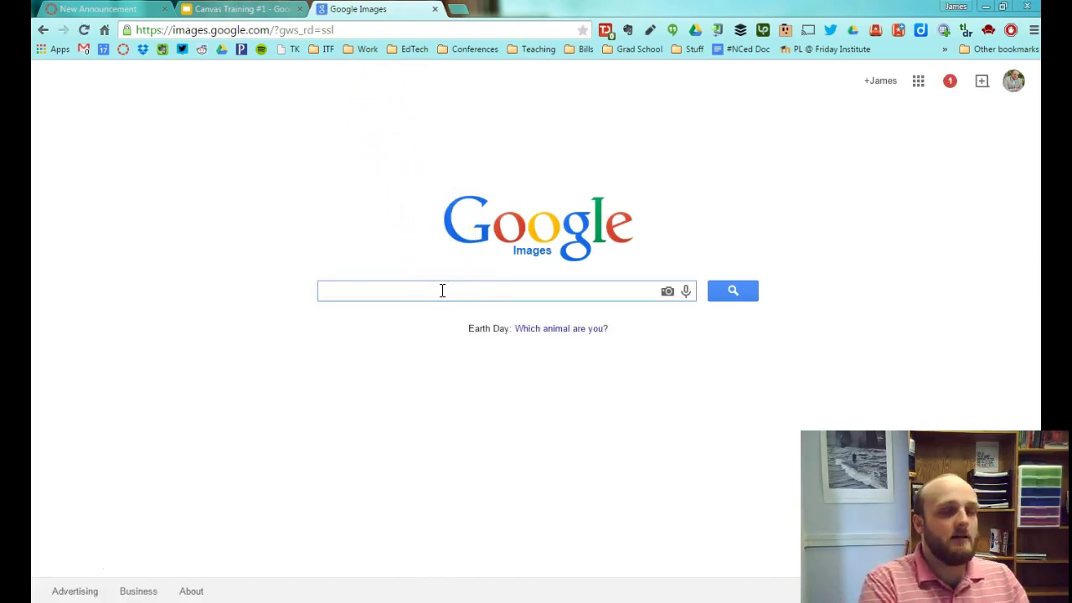
text(first day of)
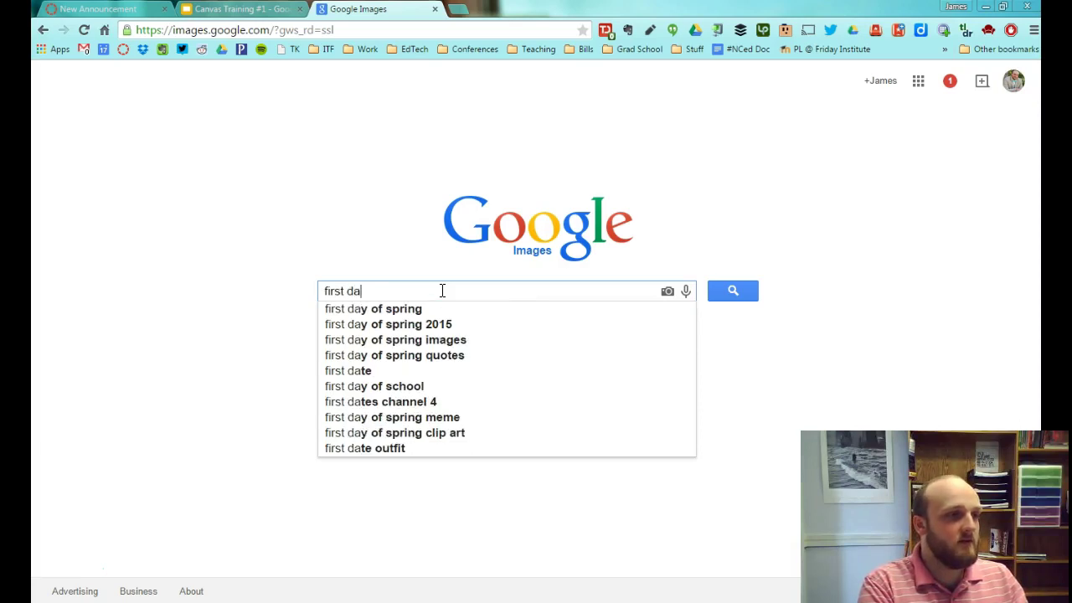
text( school)
key(Return)
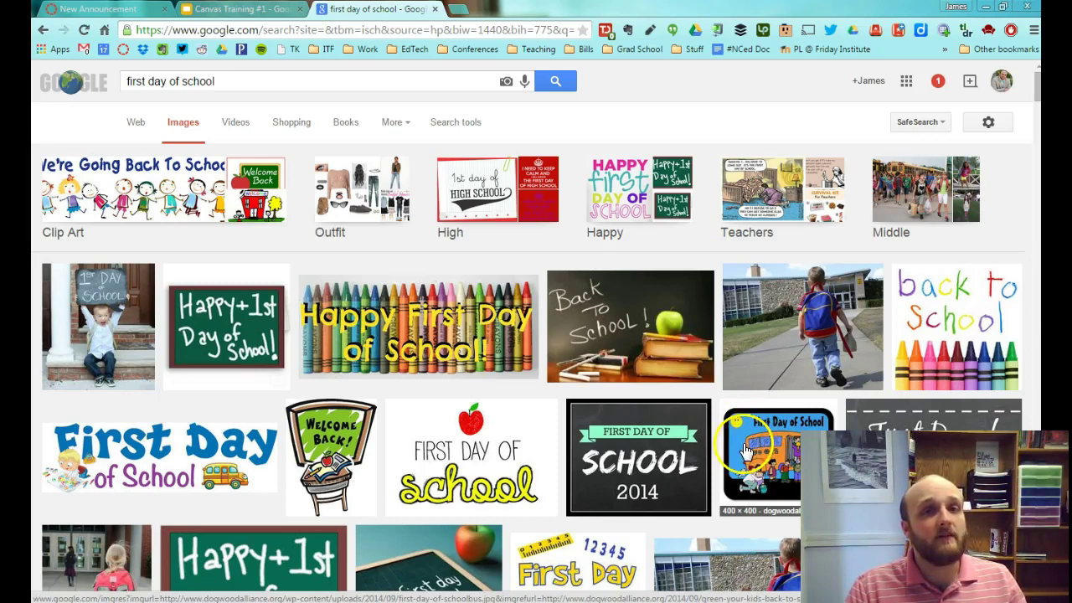
Step: Use the Usage rights search tool to limit results to 'Labeled for noncommercial reuse'
click(348, 139)
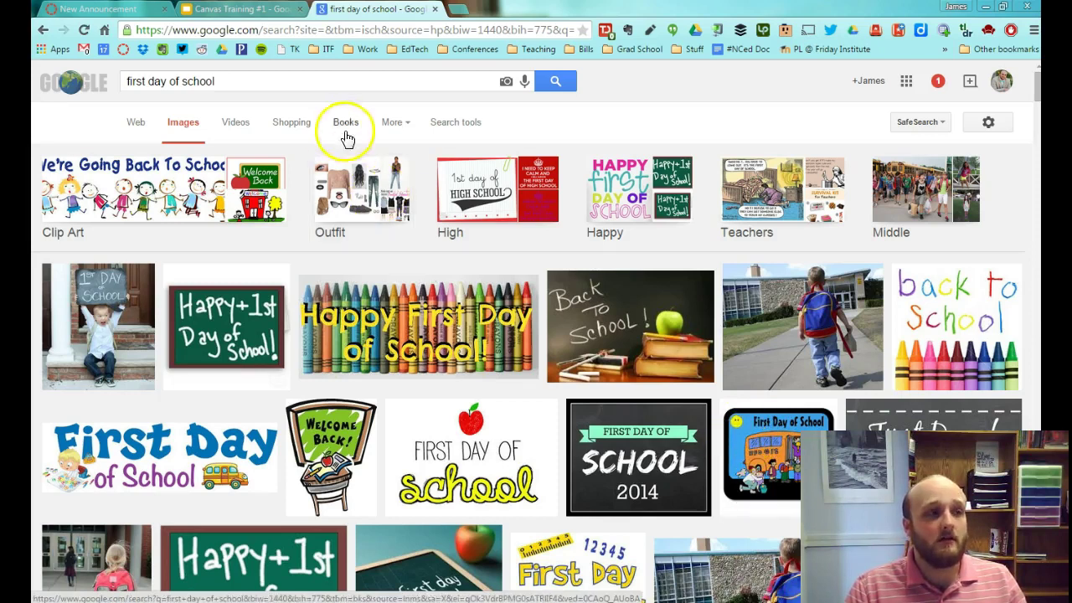
click(408, 130)
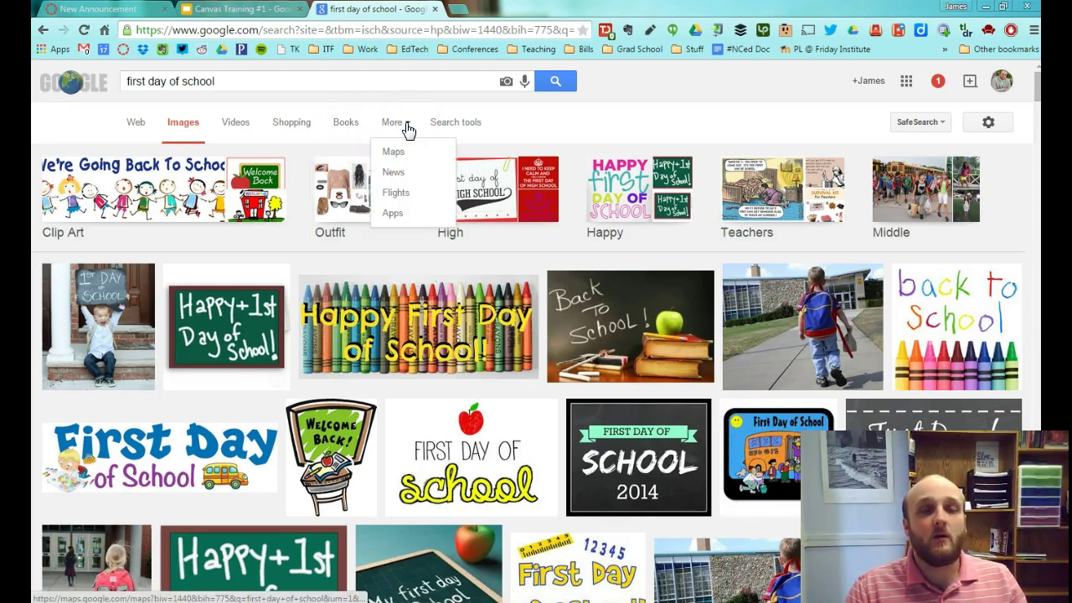
click(457, 122)
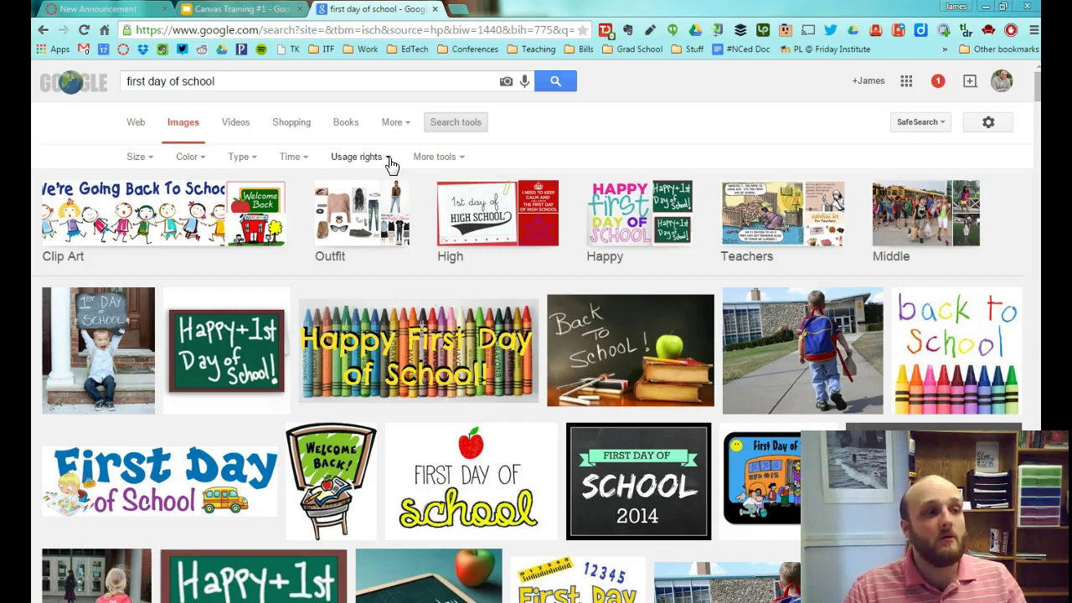
click(444, 157)
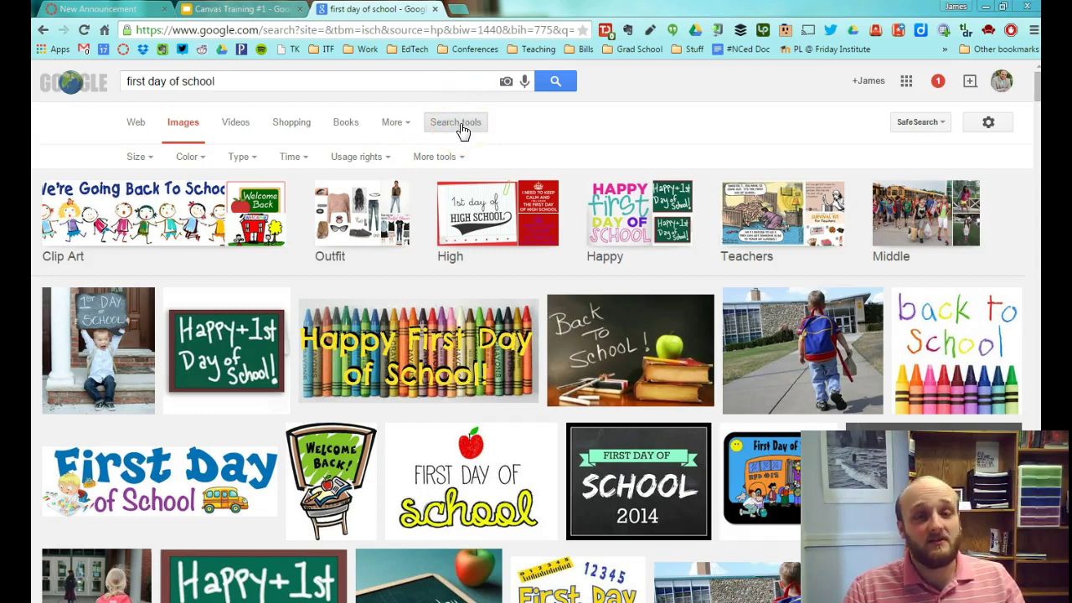
click(438, 130)
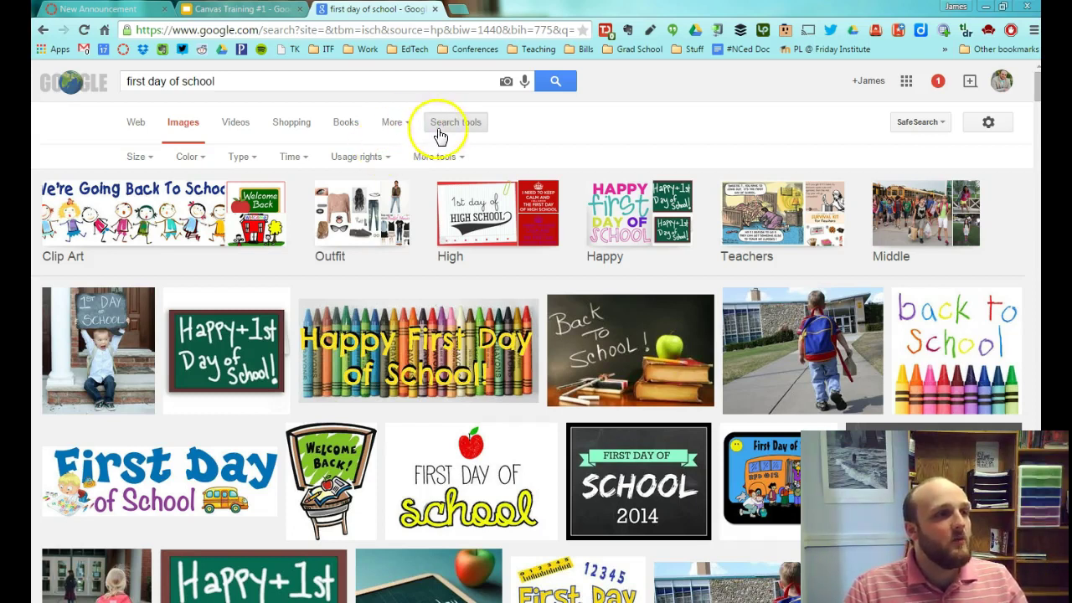
click(450, 126)
click(449, 127)
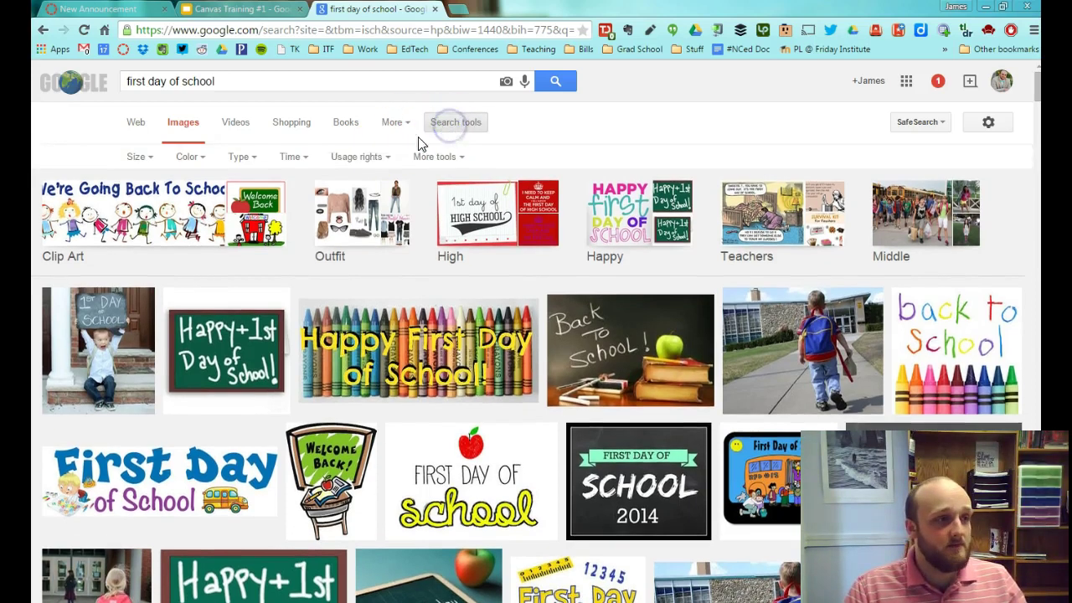
click(388, 168)
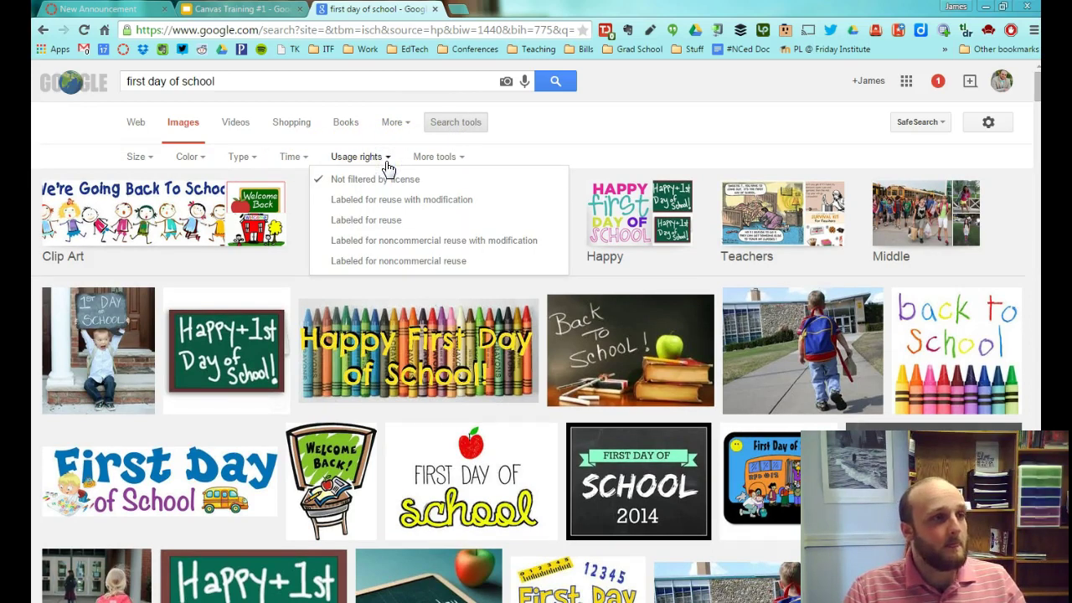
click(399, 262)
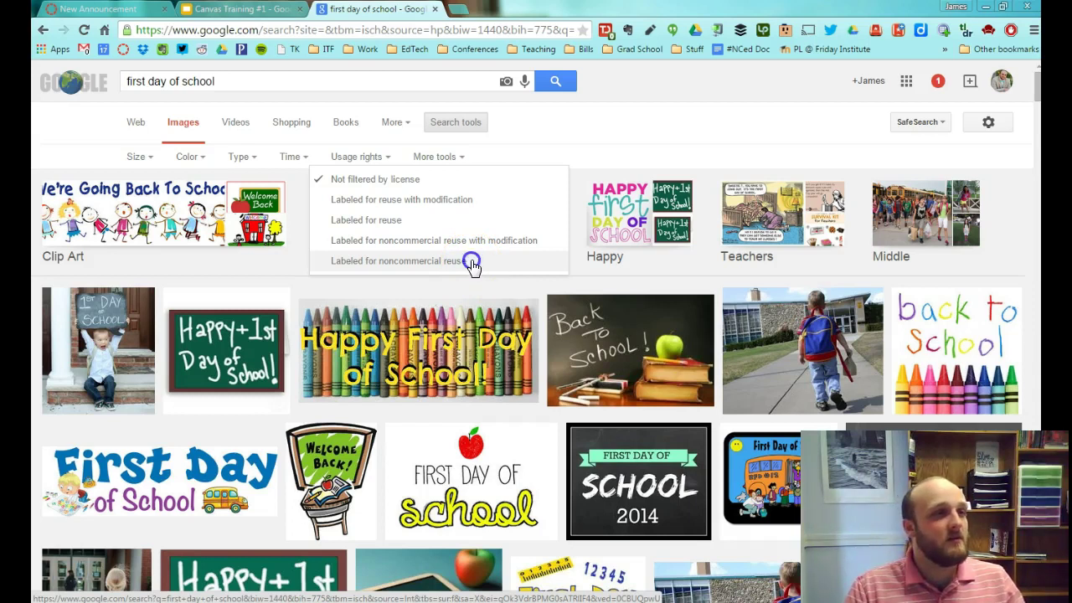
click(481, 278)
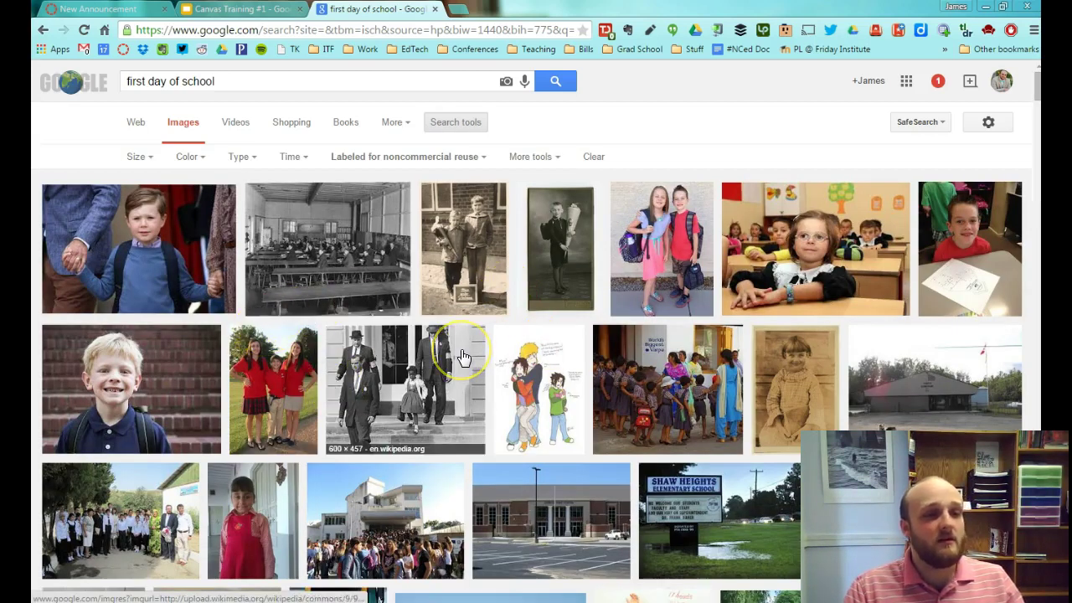
scroll(463, 358, down, 1)
scroll(463, 357, down, 5)
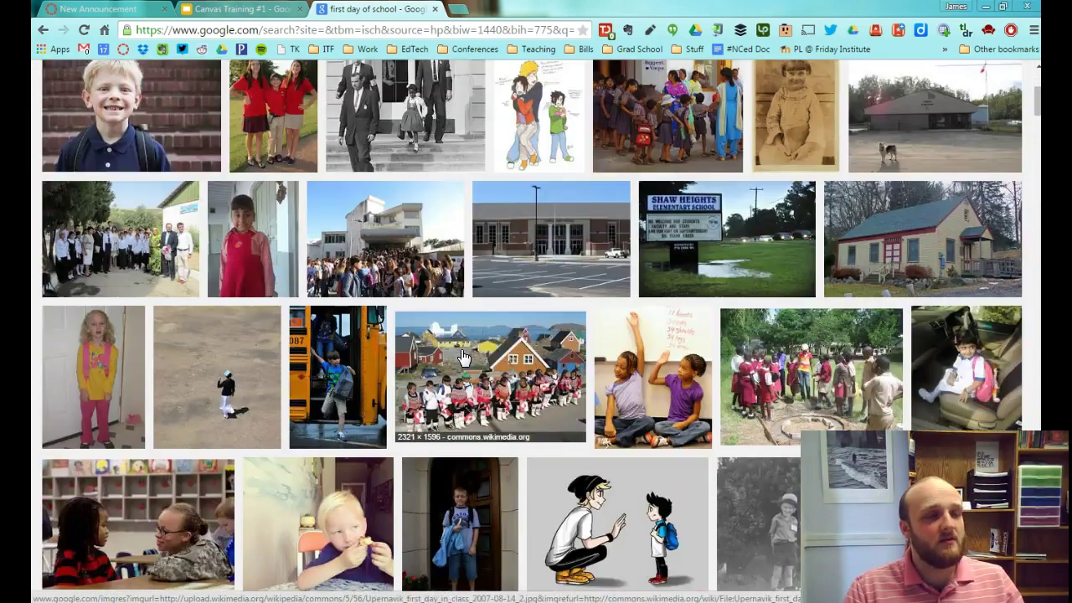
scroll(463, 358, down, 4)
scroll(463, 357, up, 8)
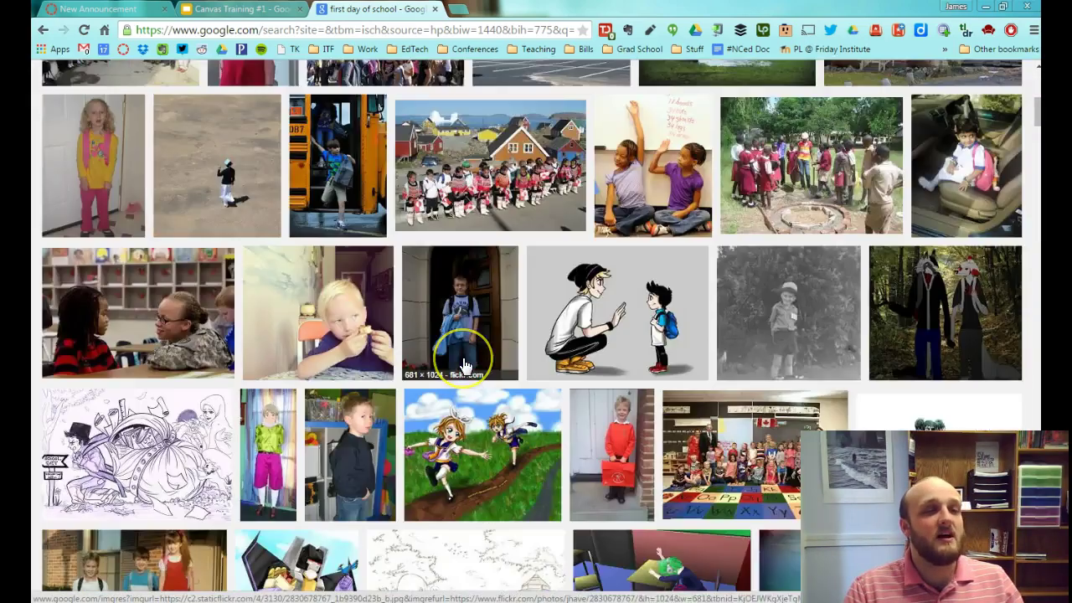
scroll(466, 365, up, 2)
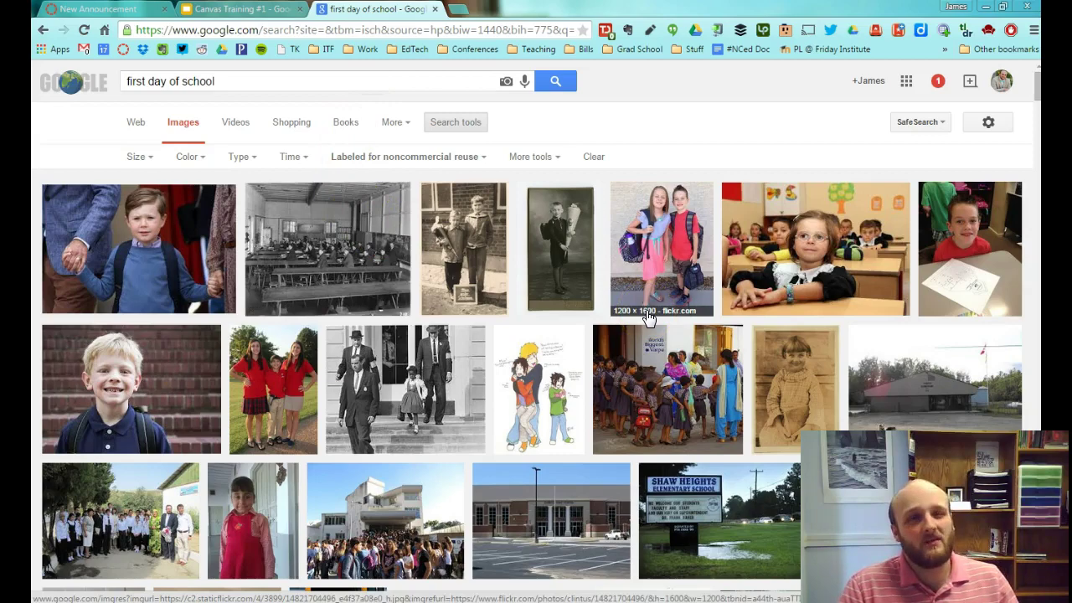
scroll(692, 438, down, 7)
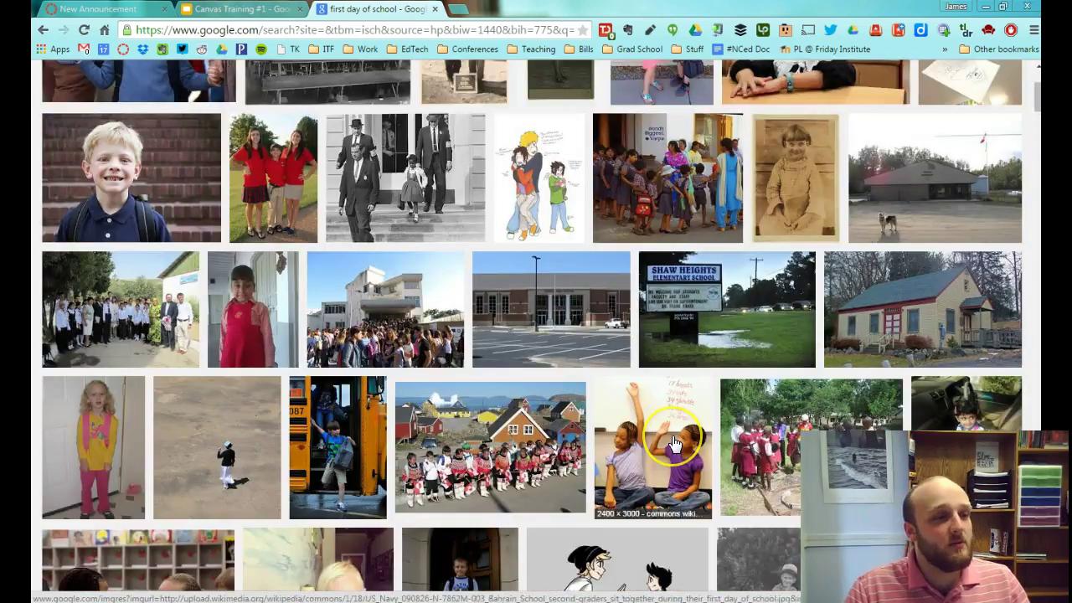
scroll(675, 444, down, 3)
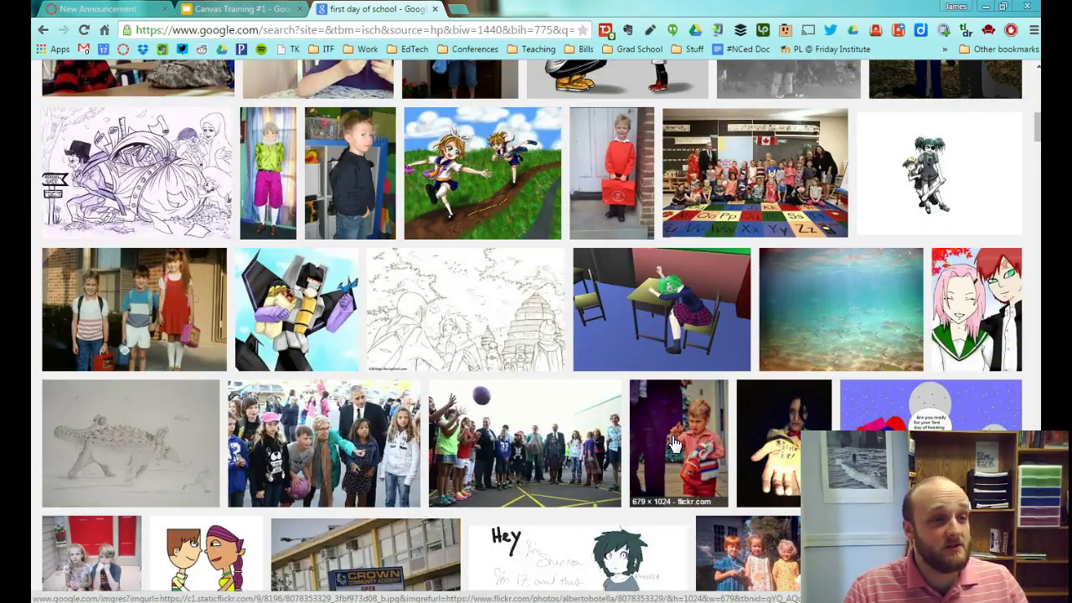
scroll(674, 444, down, 5)
scroll(669, 431, up, 8)
click(669, 427)
scroll(667, 424, up, 8)
click(251, 80)
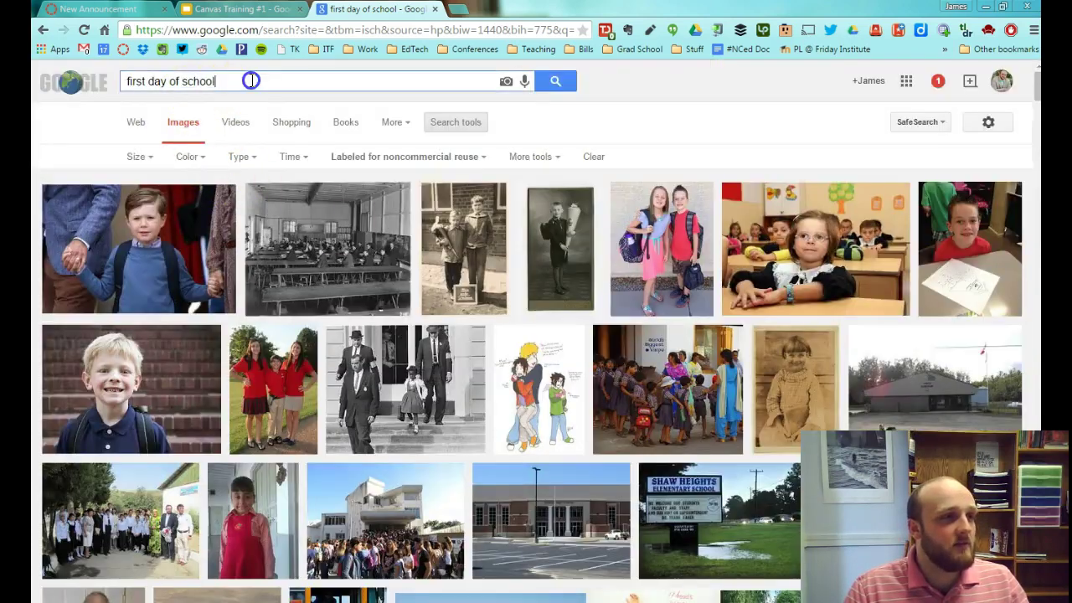
triple_click(252, 80)
key(BackSpace)
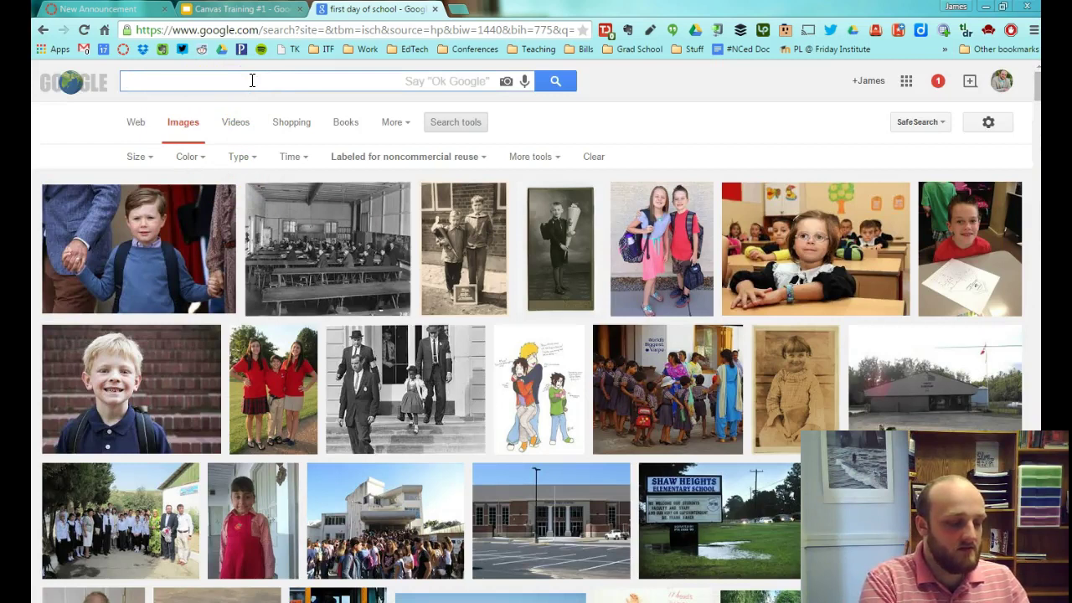
text(school)
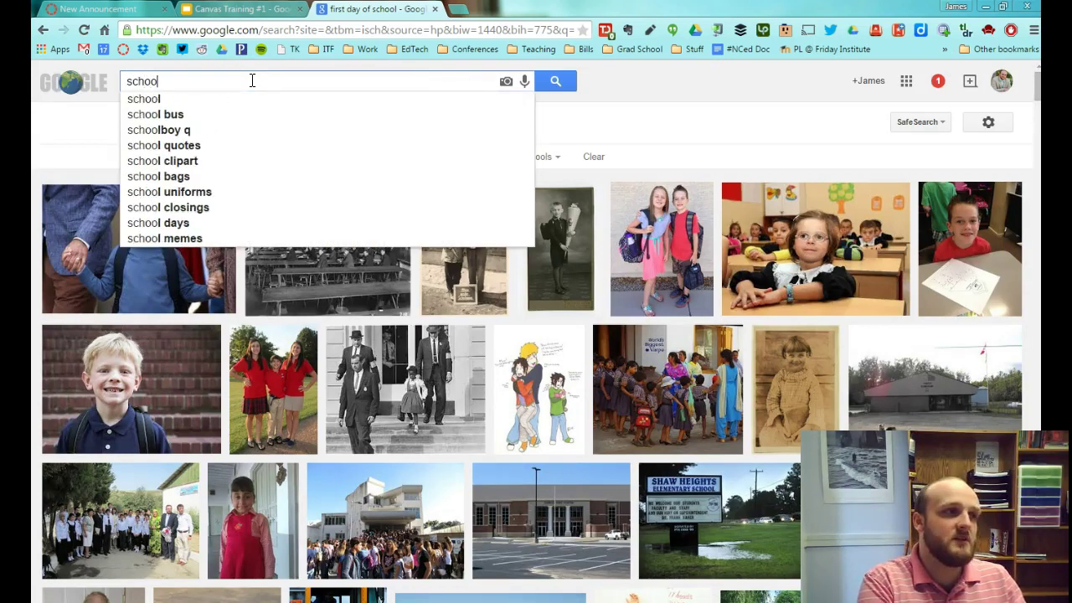
key(Return)
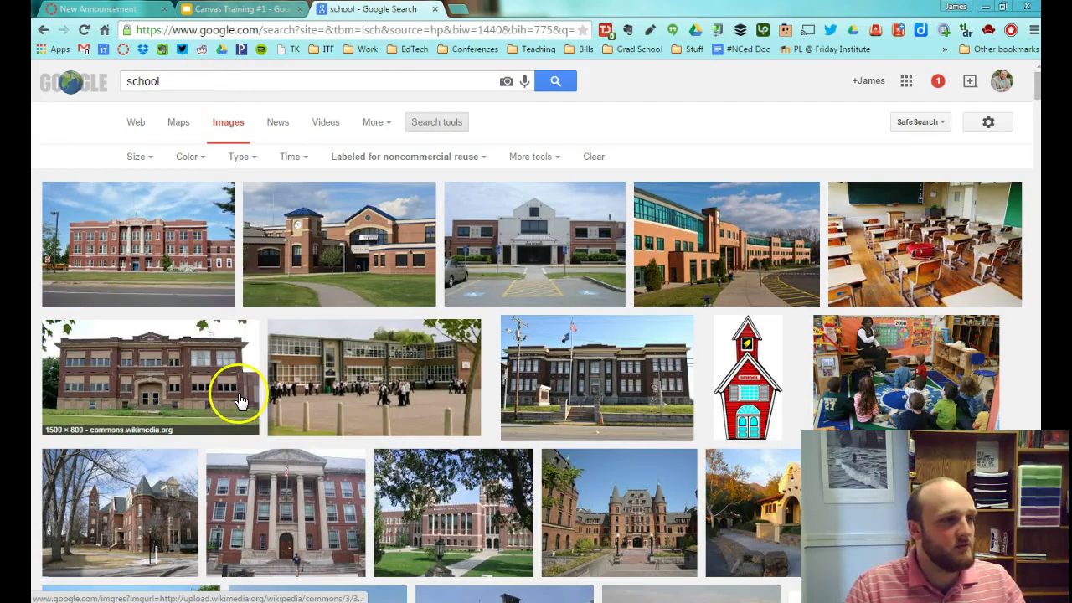
click(749, 352)
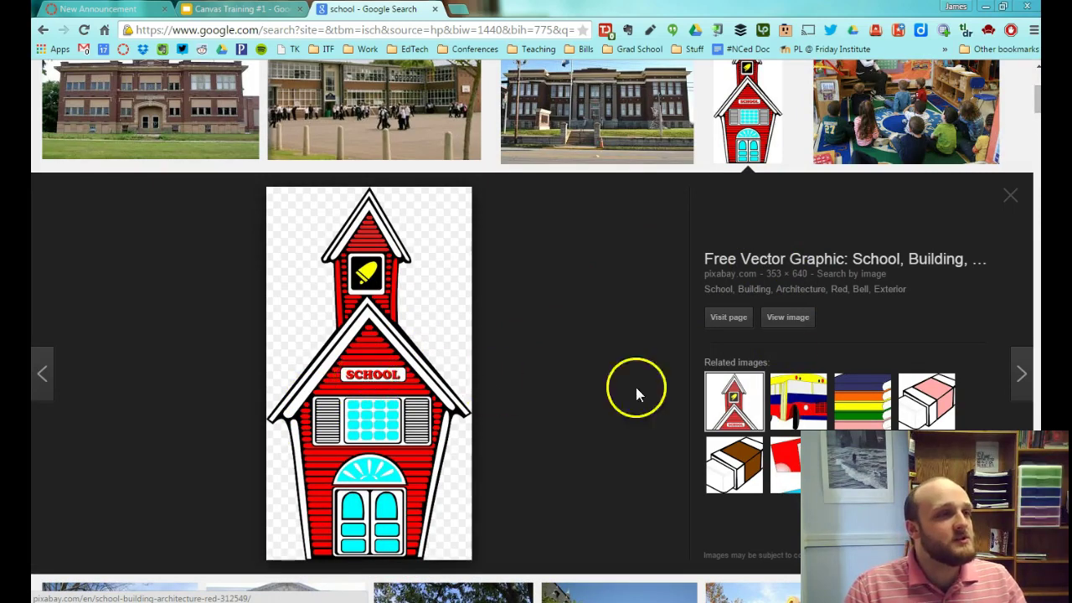
click(791, 318)
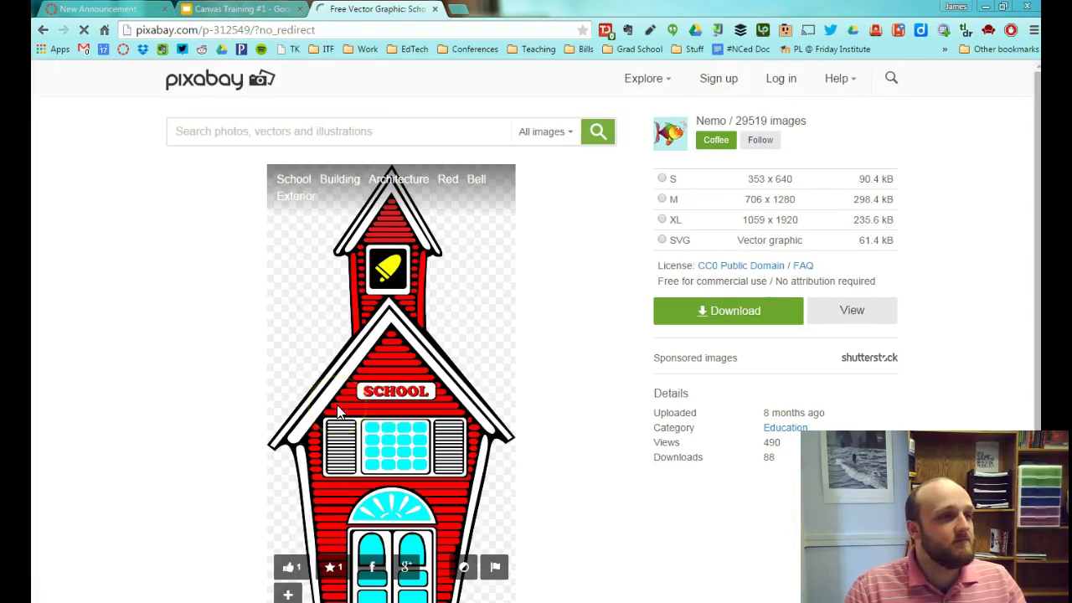
click(43, 29)
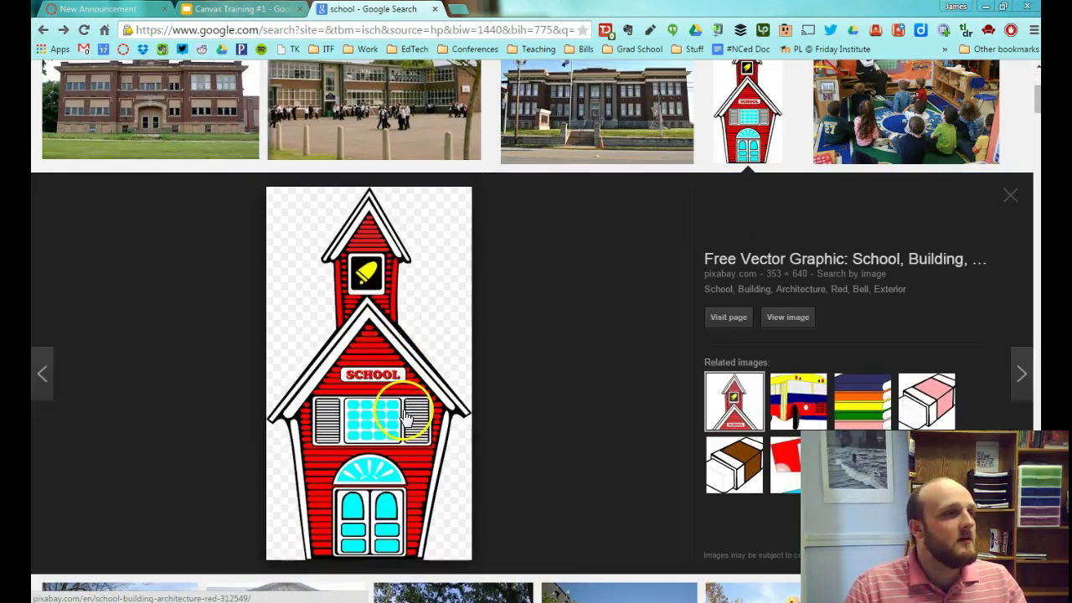
drag(396, 391, 215, 315)
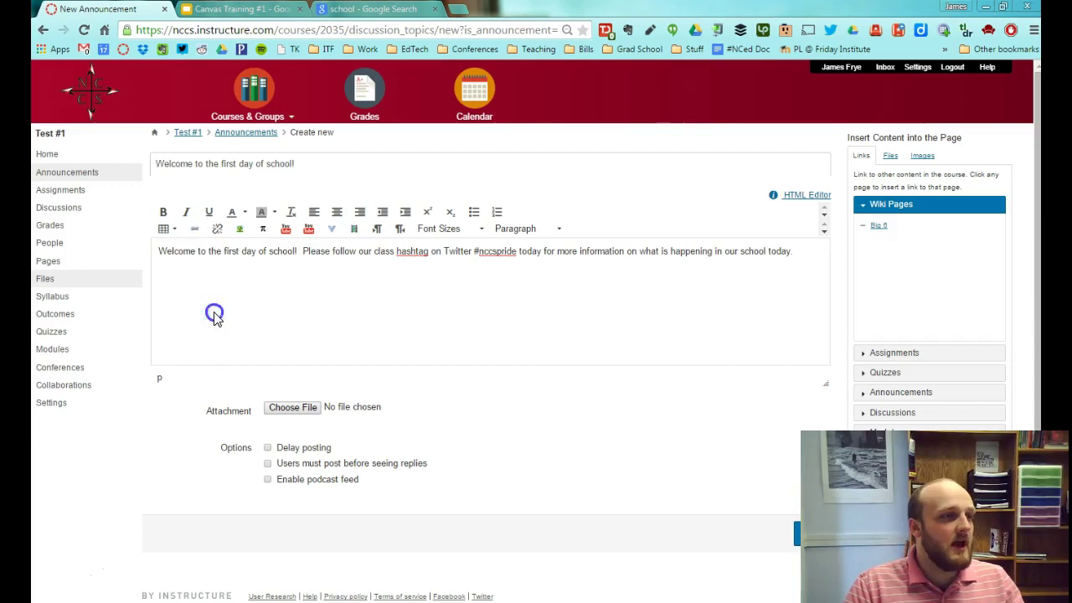
click(599, 141)
click(358, 126)
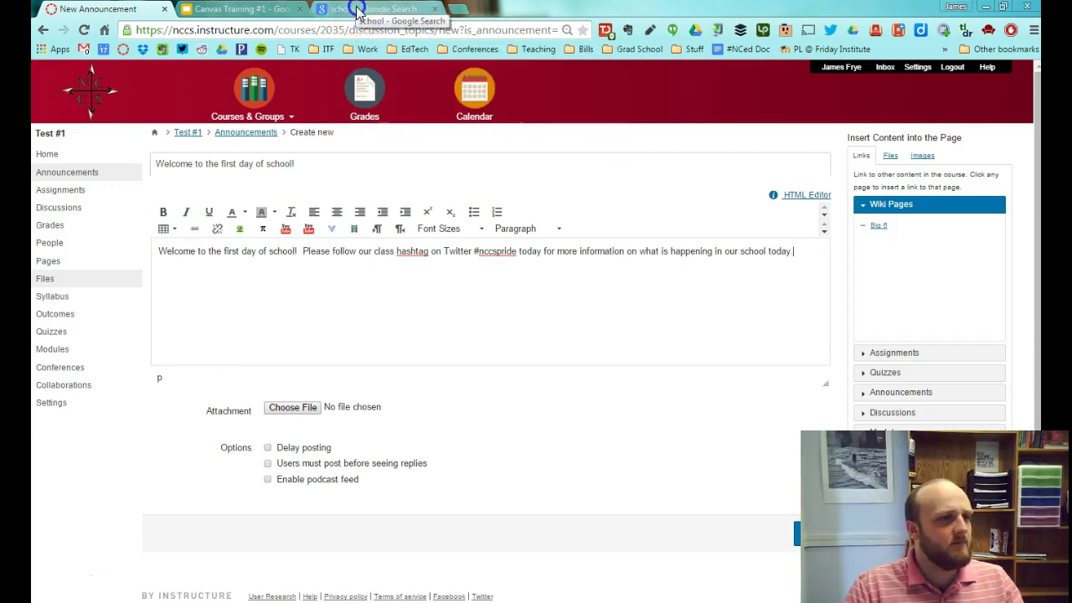
click(369, 10)
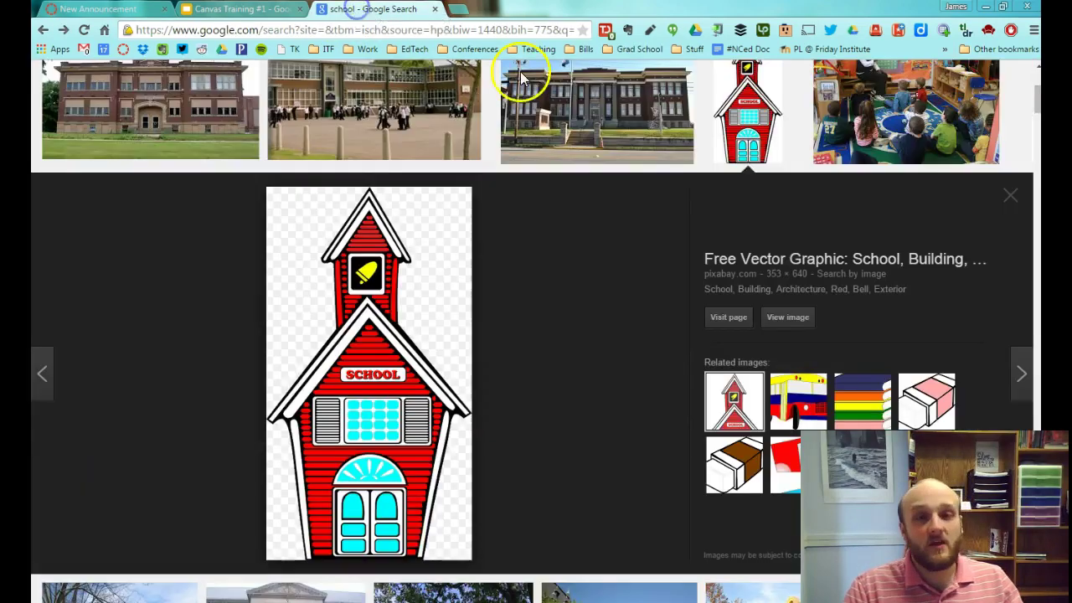
Step: Preview and dismiss the Back To School and orange School building clip art candidates
click(1009, 196)
scroll(654, 416, down, 2)
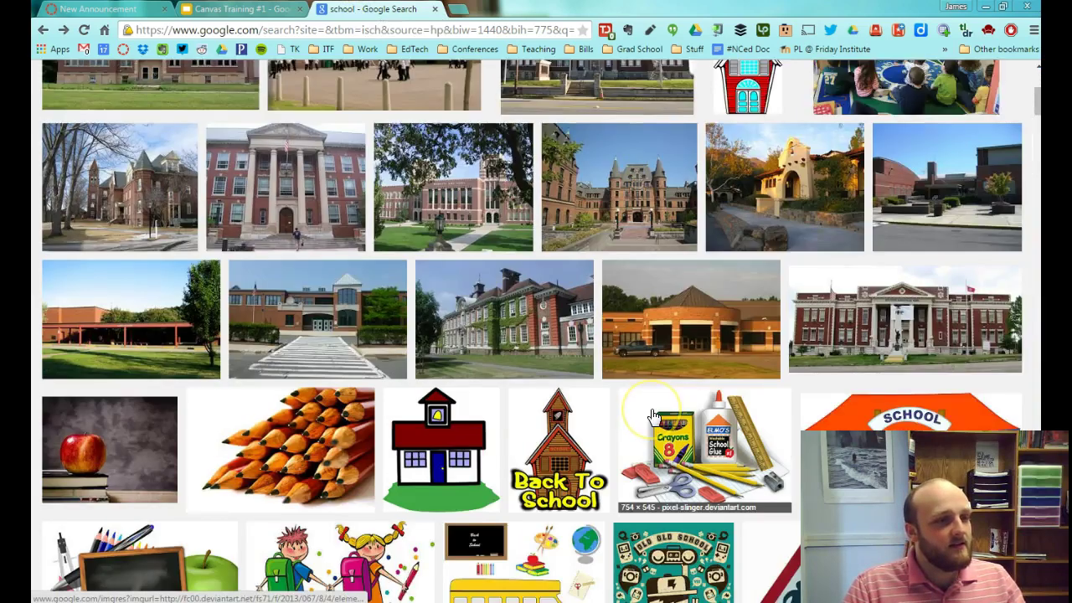
click(548, 381)
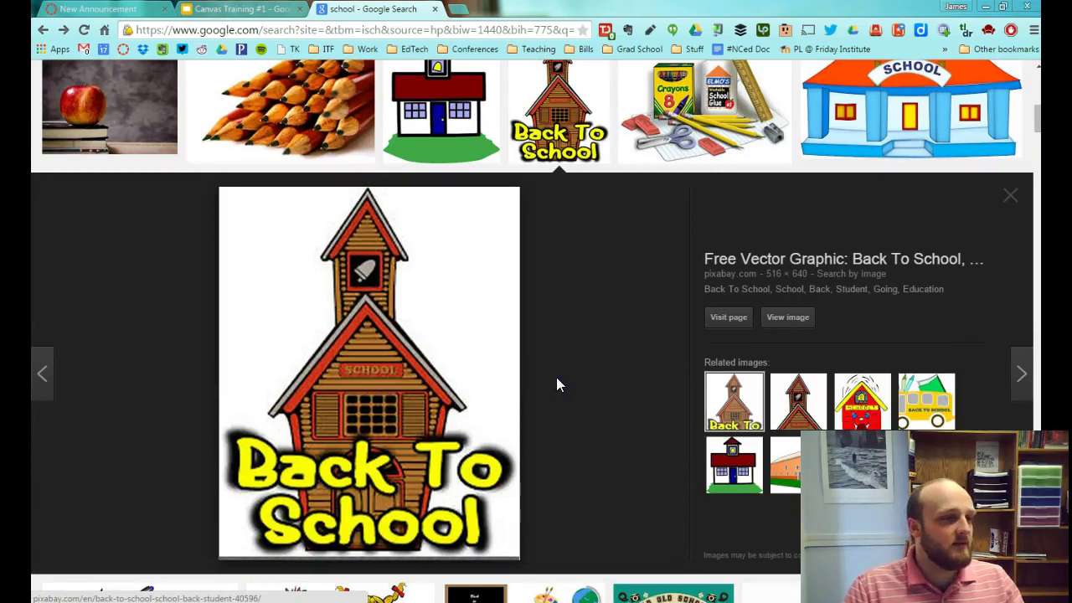
click(1009, 197)
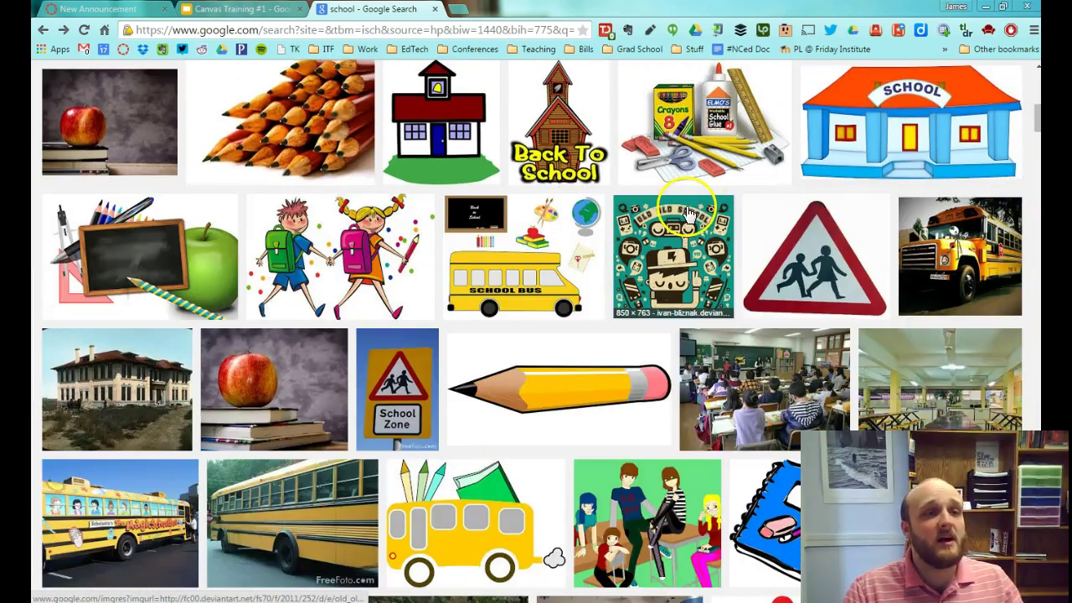
scroll(668, 254, up, 1)
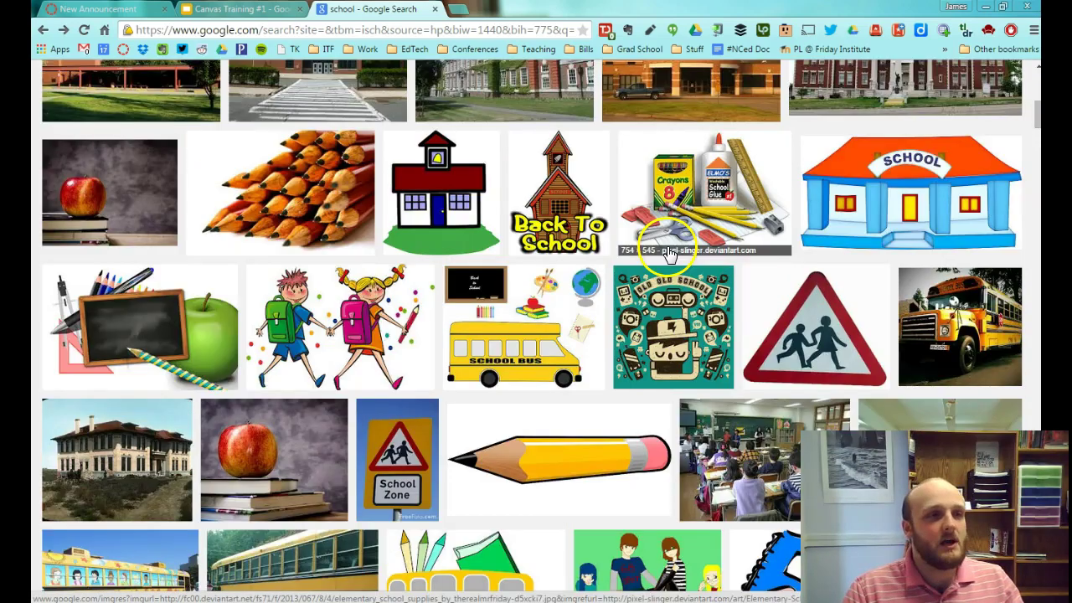
click(909, 205)
click(1009, 197)
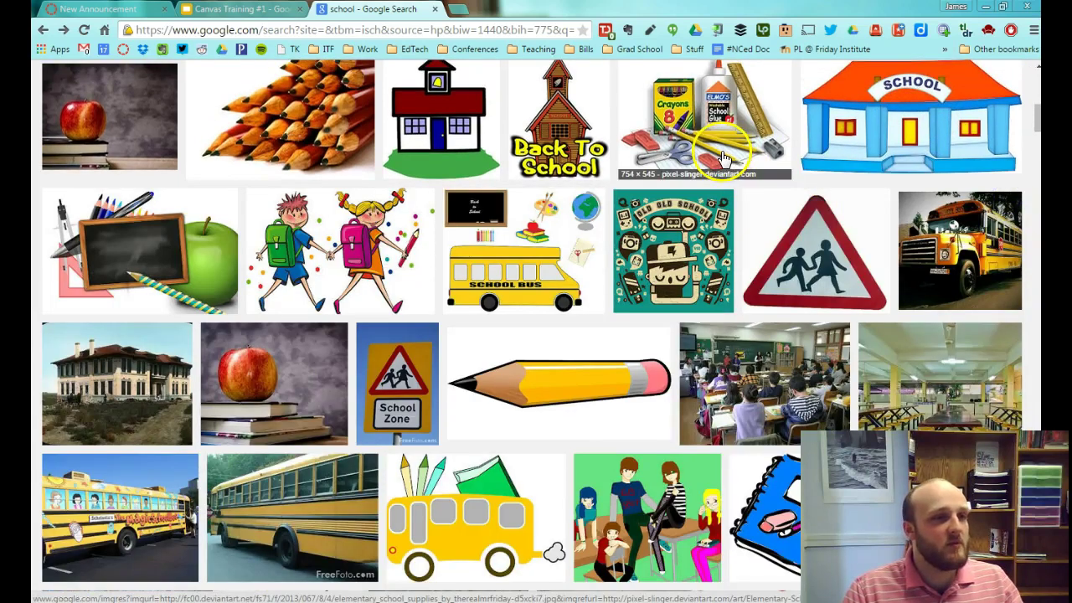
Step: Open the Elementary School Supplies image full size and drag it toward the announcement
click(724, 159)
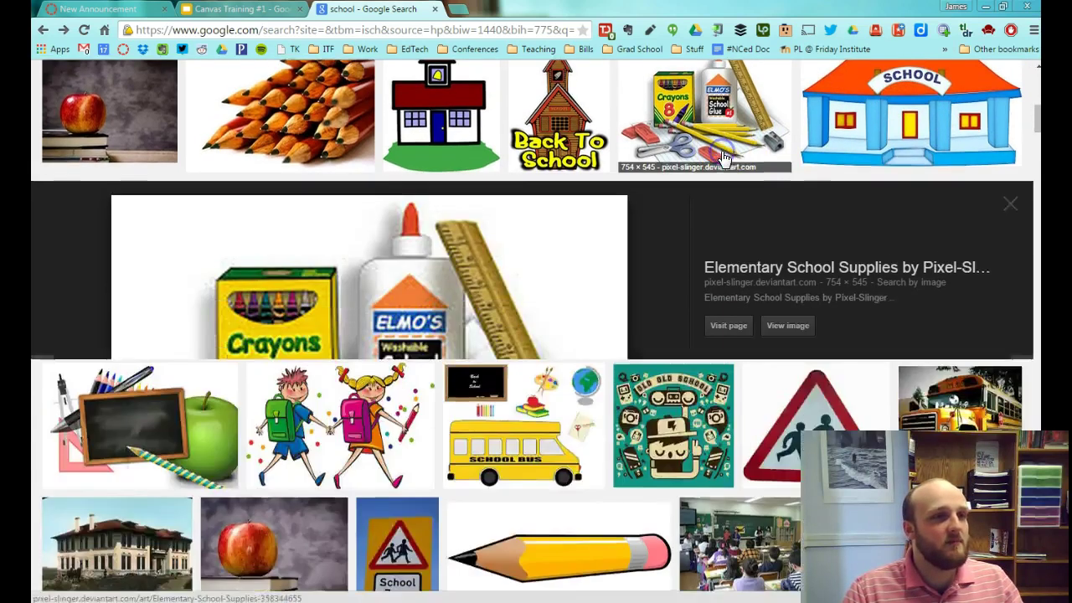
click(787, 318)
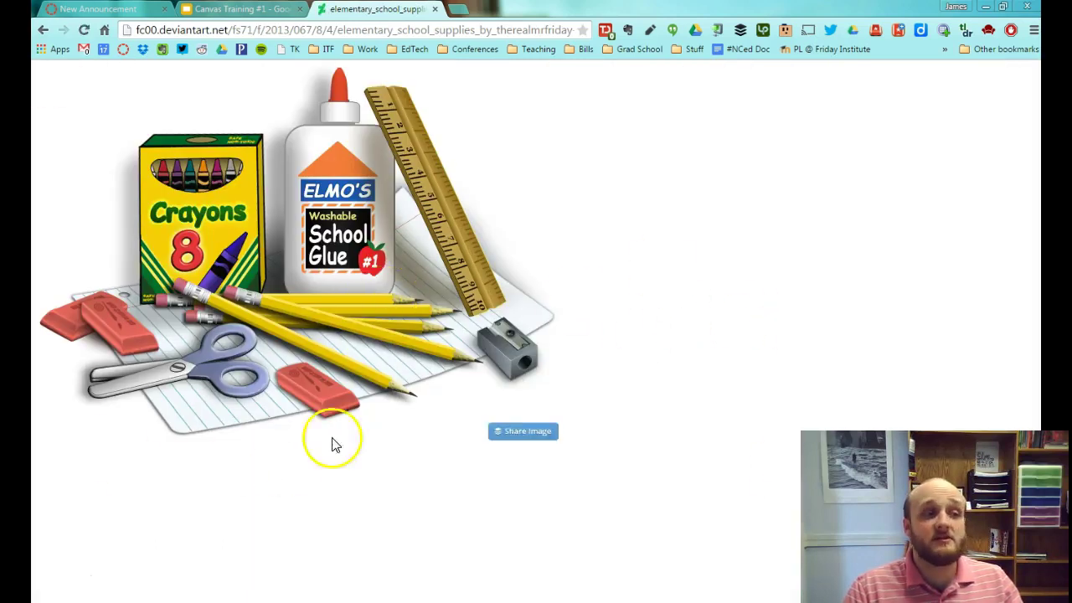
drag(395, 297, 240, 311)
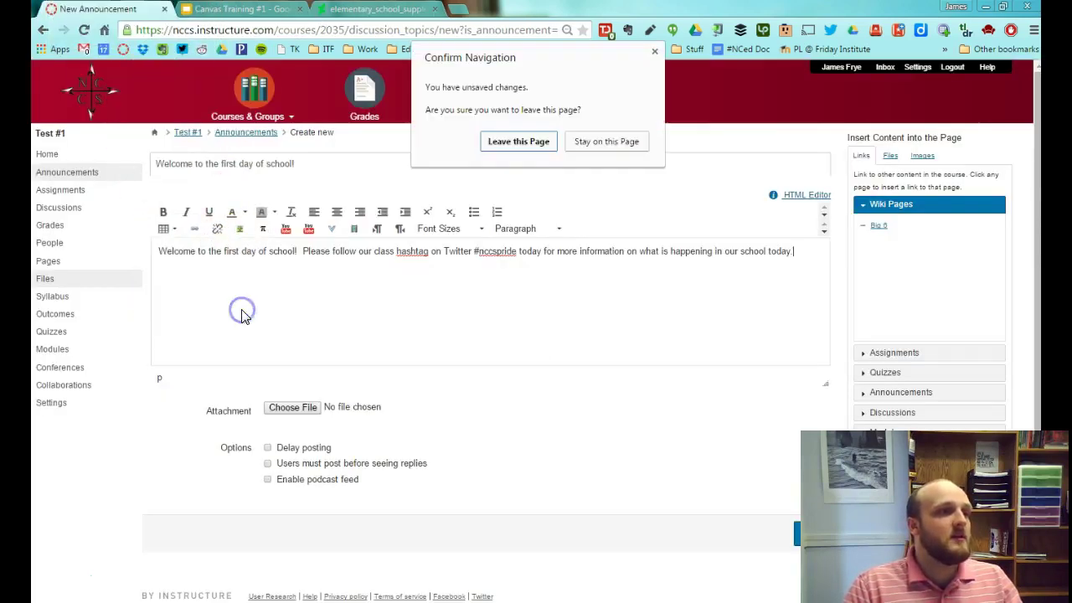
Step: Keep the draft and drop the school-supplies picture on a new line above the welcome text
click(600, 149)
click(281, 264)
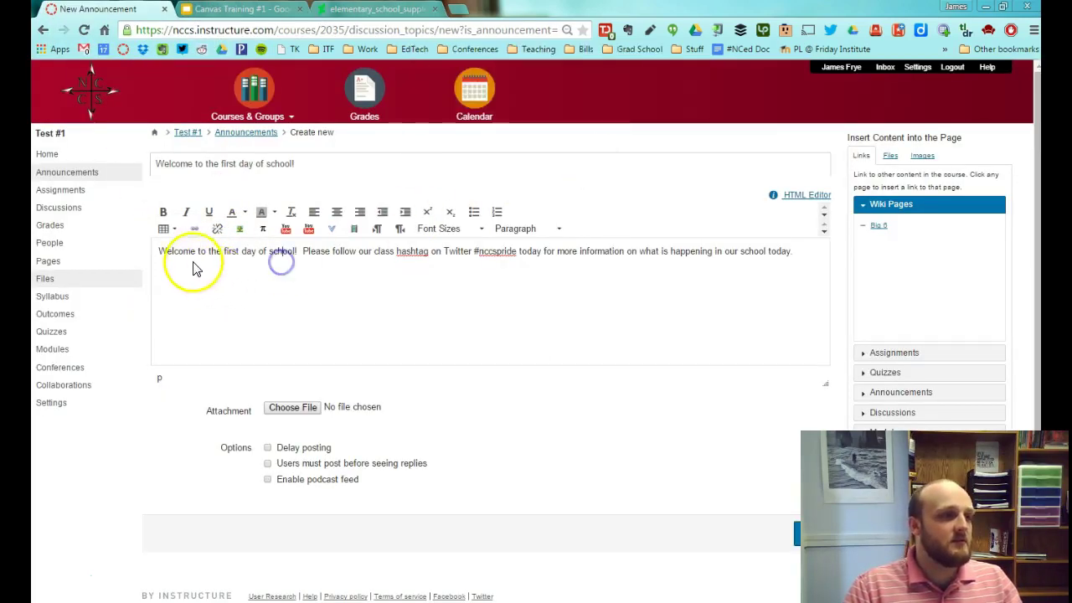
click(161, 252)
key(Return)
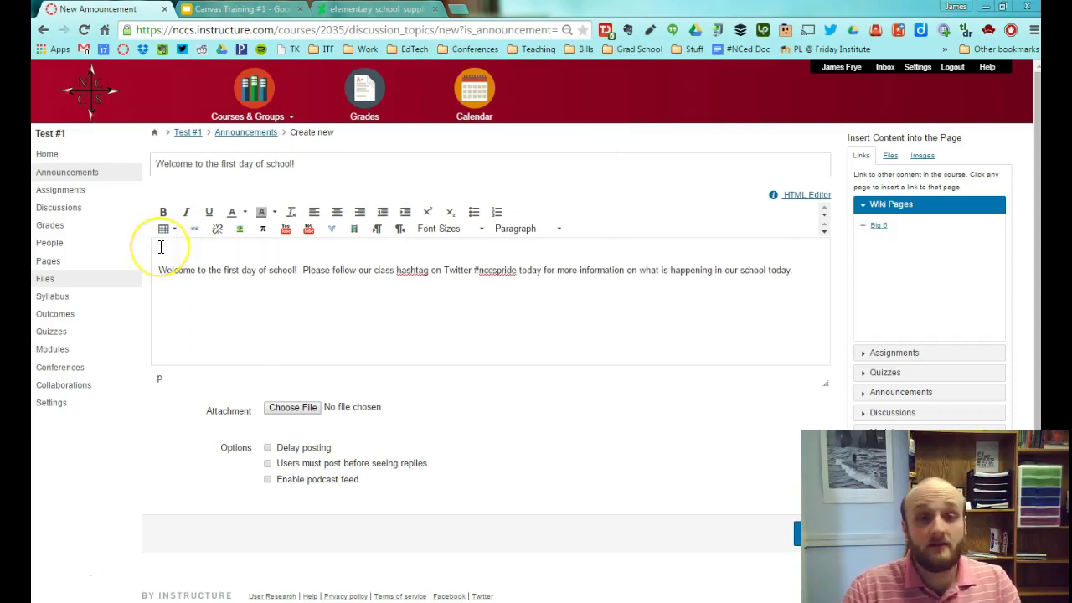
click(377, 8)
drag(377, 293, 165, 250)
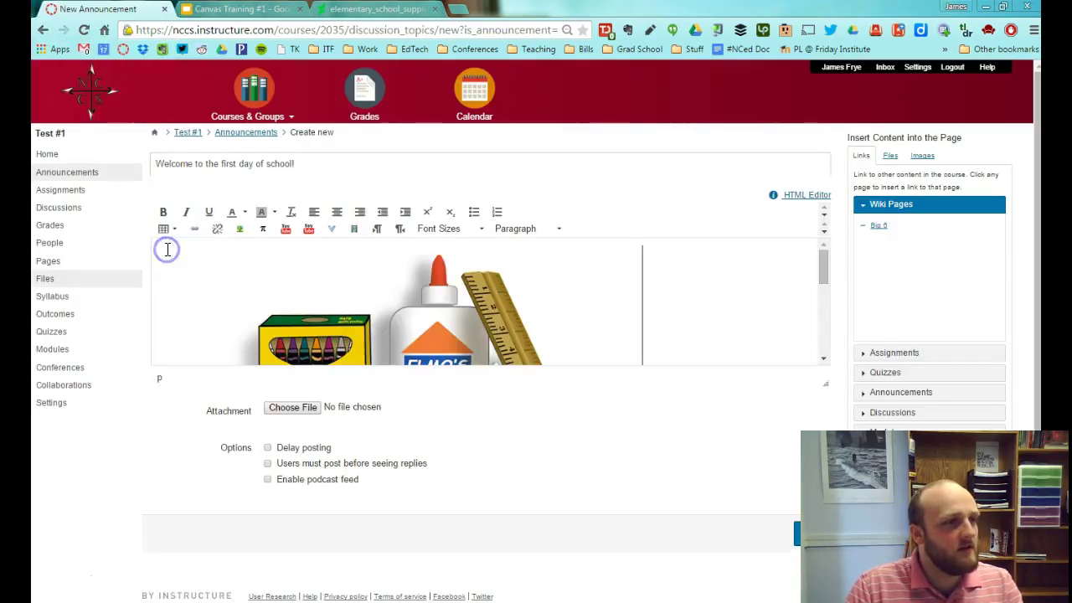
Step: Select the entire welcome sentence below the picture
scroll(553, 295, down, 1)
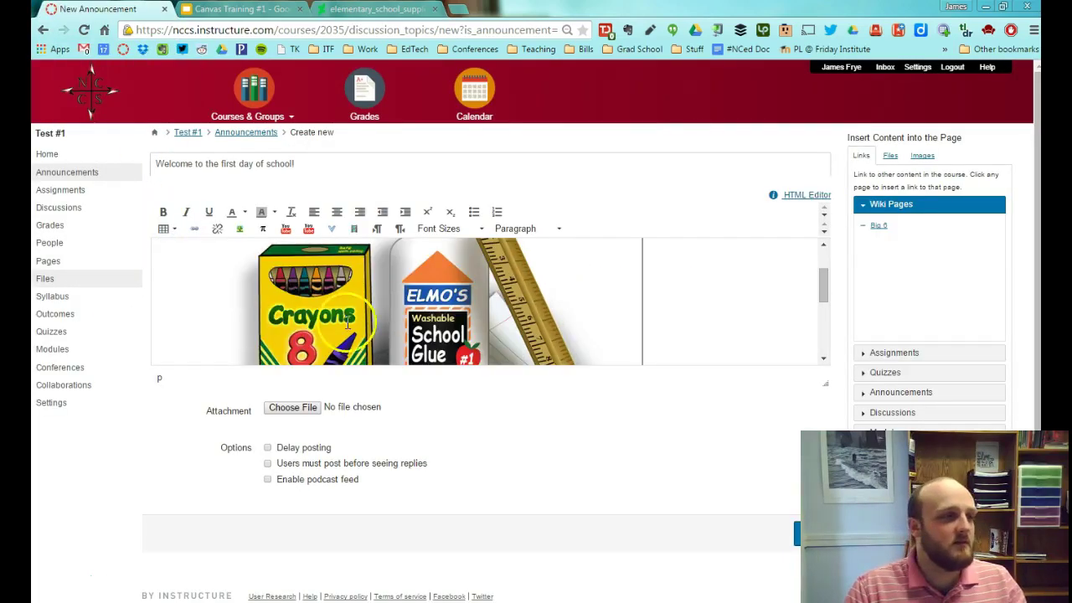
scroll(474, 329, down, 2)
scroll(474, 329, up, 1)
scroll(474, 329, down, 4)
click(215, 330)
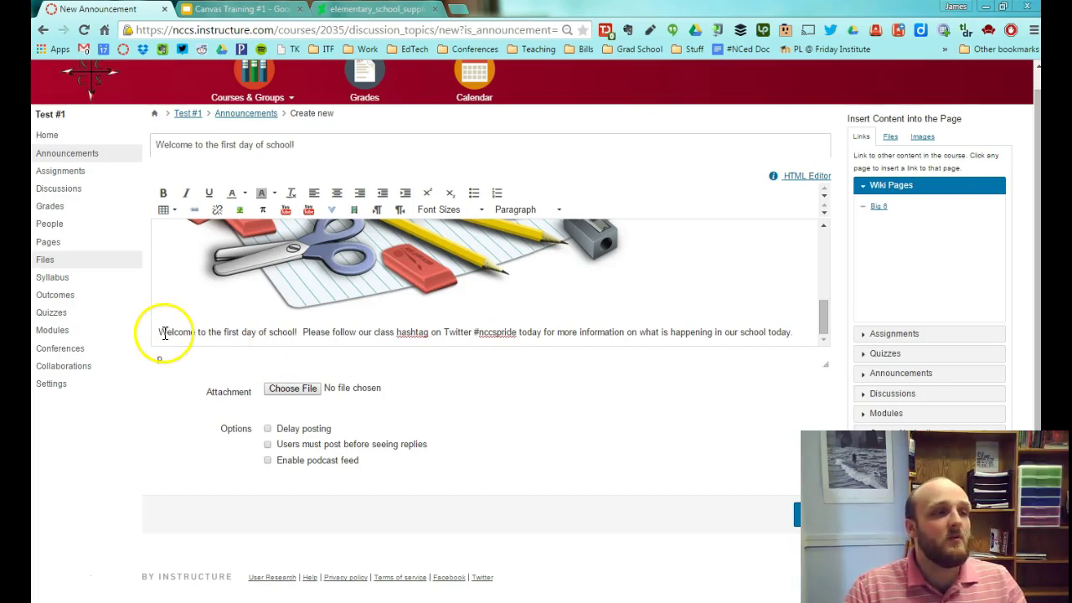
drag(162, 334, 849, 344)
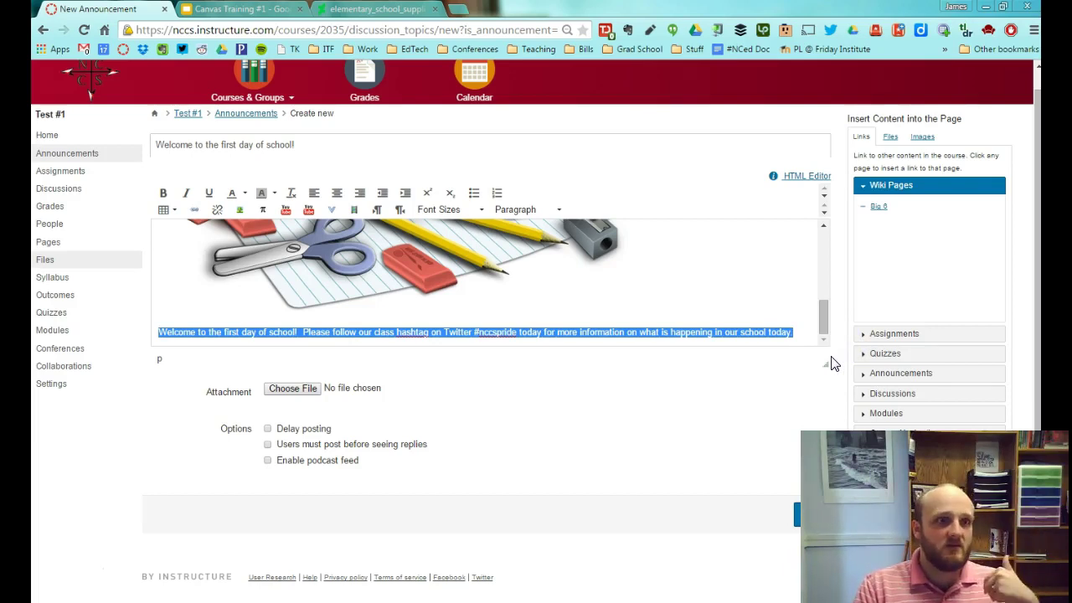
Step: Make the welcome sentence bold, 14pt and centered, then add an empty line after it
click(165, 195)
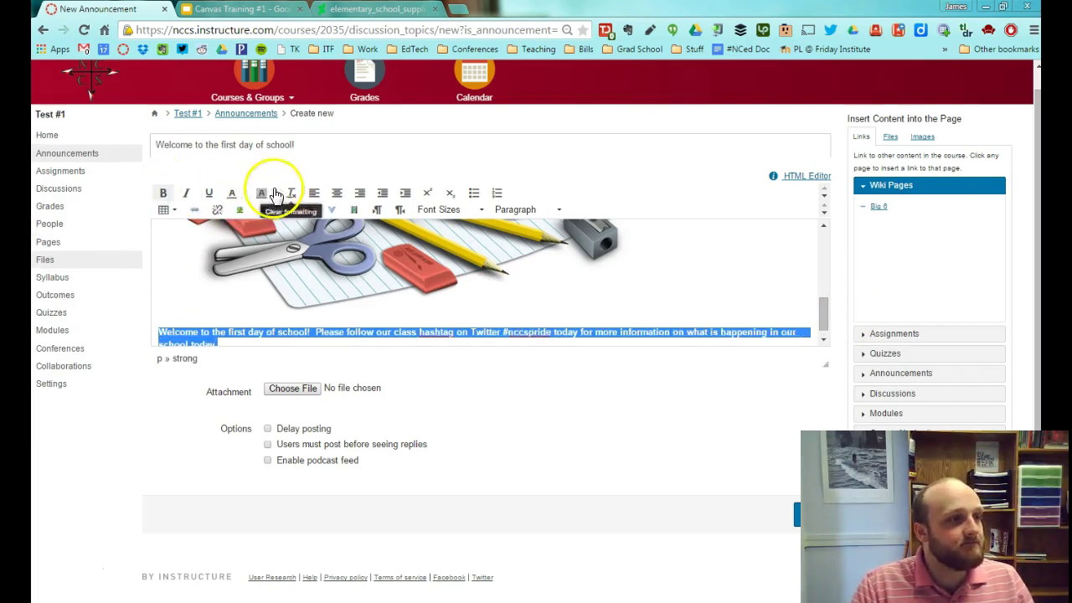
click(479, 209)
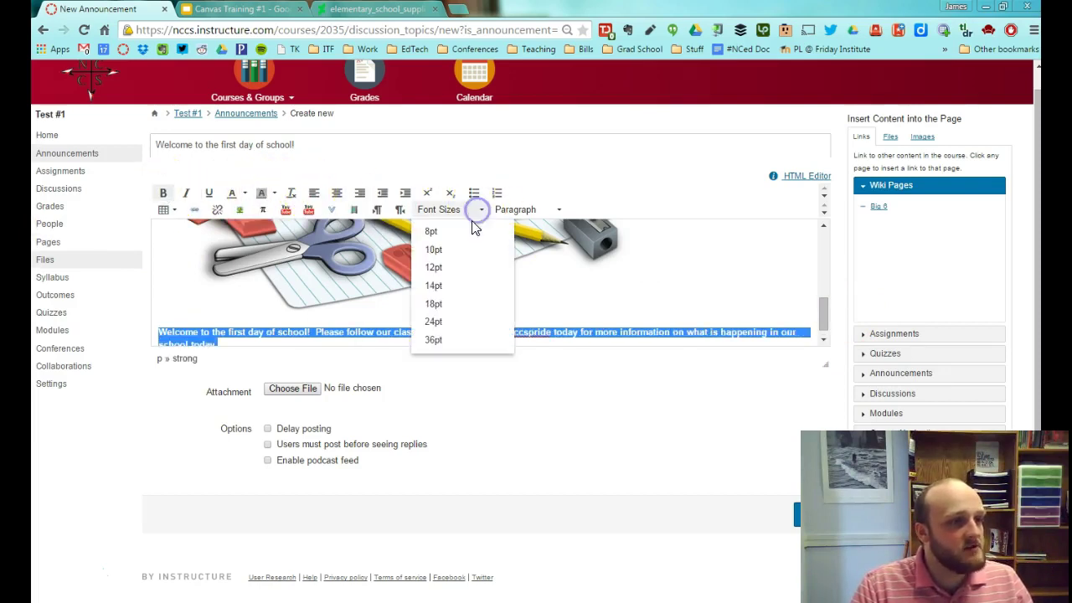
click(435, 286)
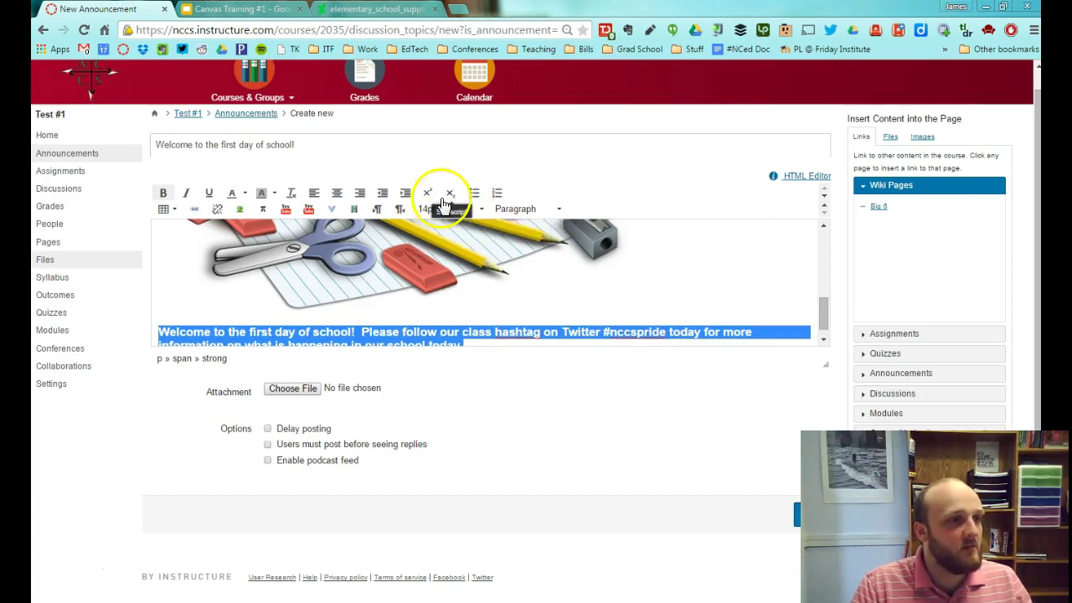
click(336, 192)
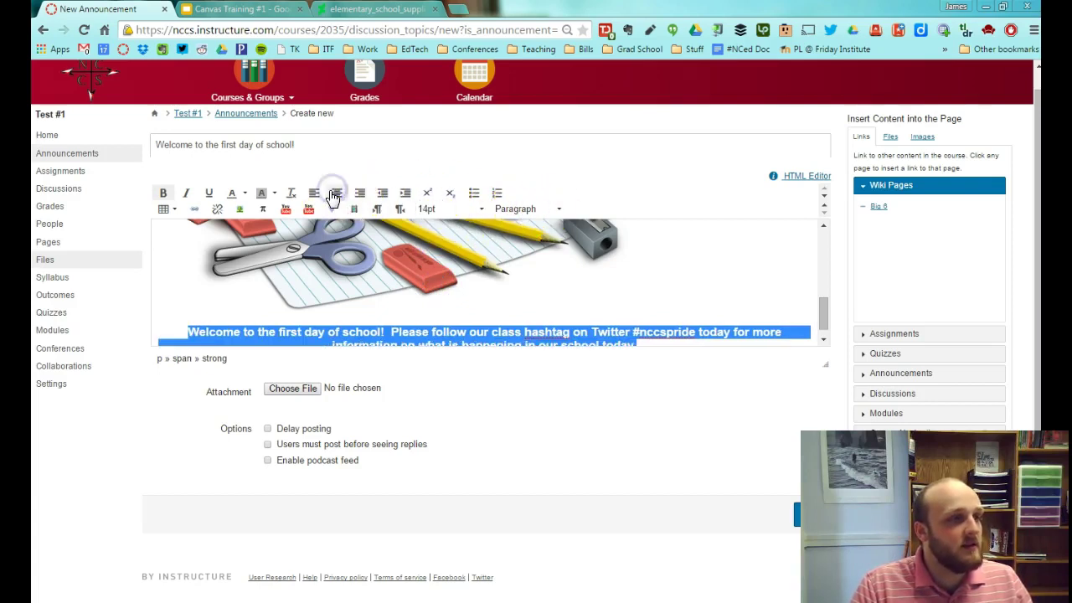
click(448, 337)
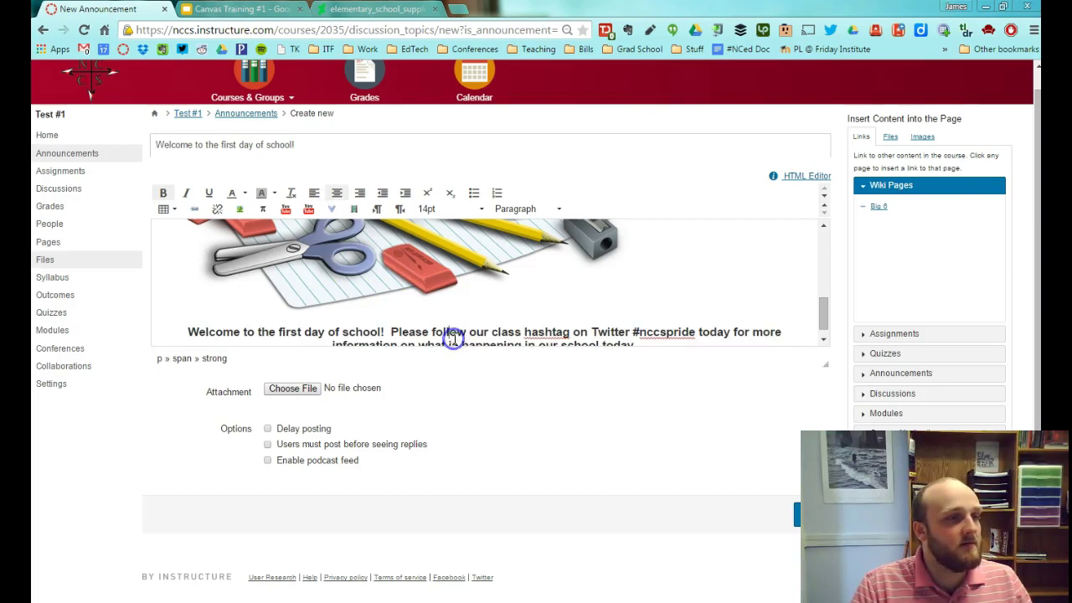
click(676, 334)
key(Return)
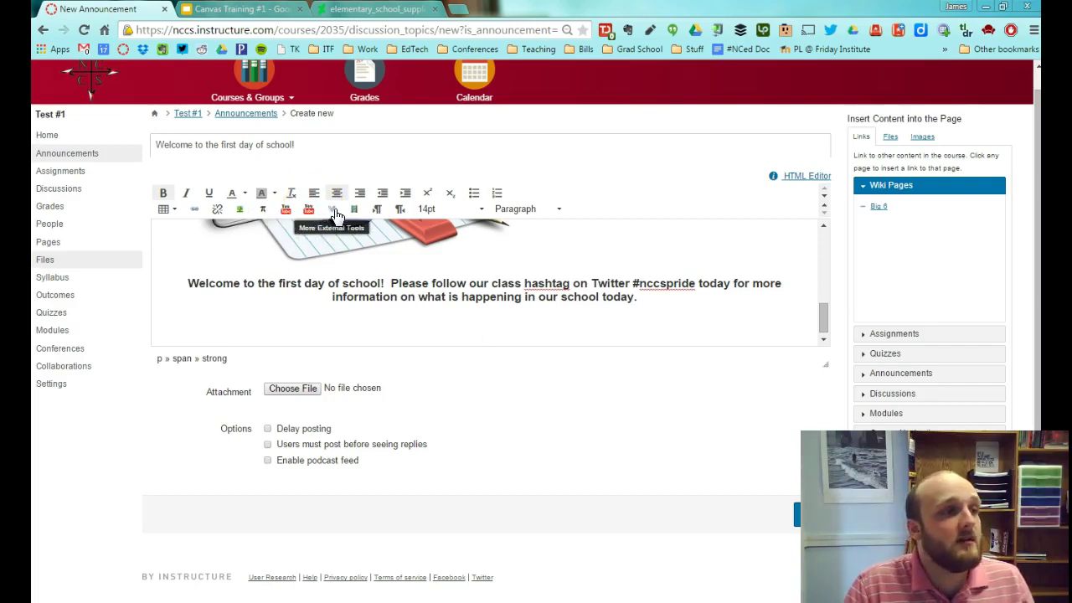
Step: Choose Twitter from the list of embeddable external services
click(335, 212)
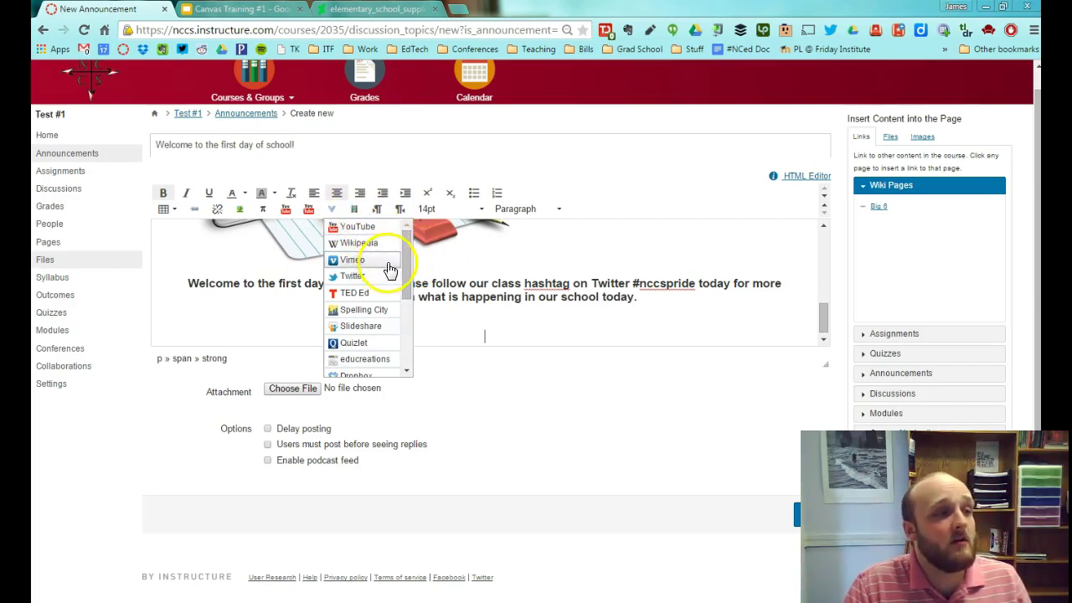
drag(408, 255, 398, 319)
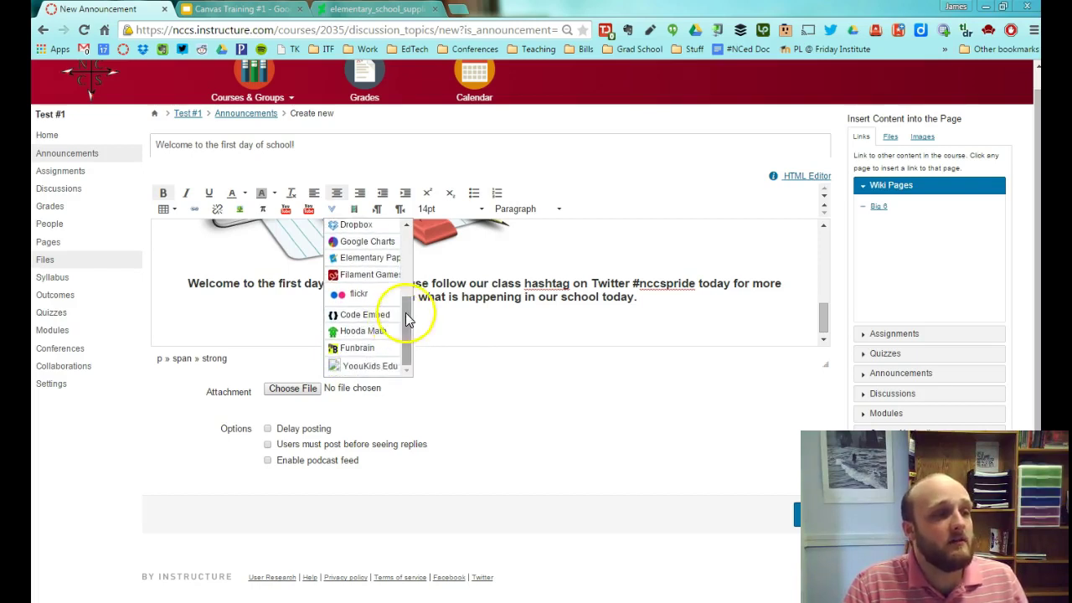
drag(409, 316, 410, 221)
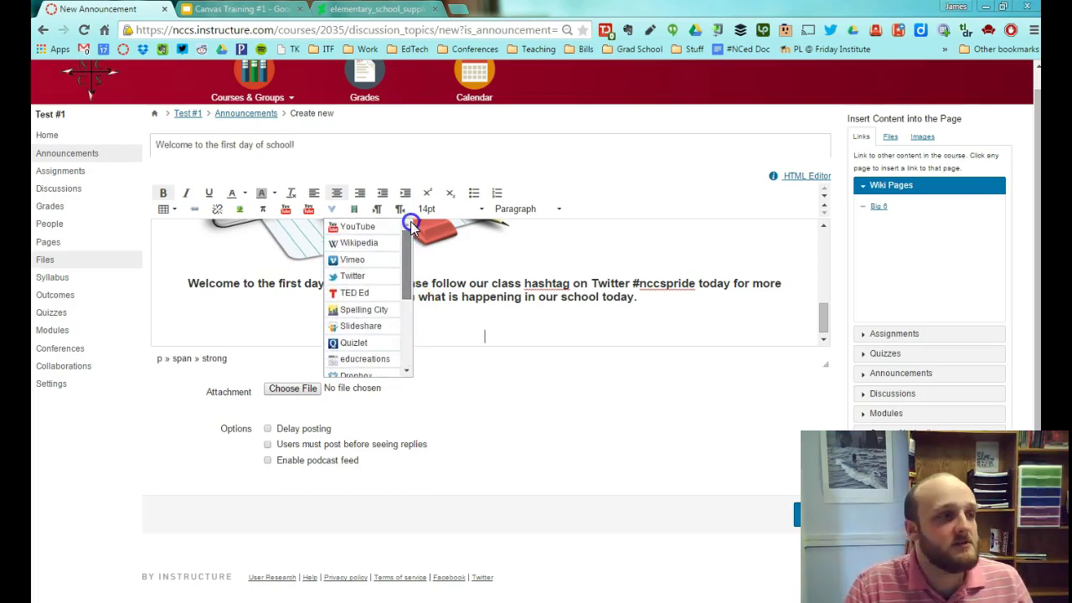
click(368, 277)
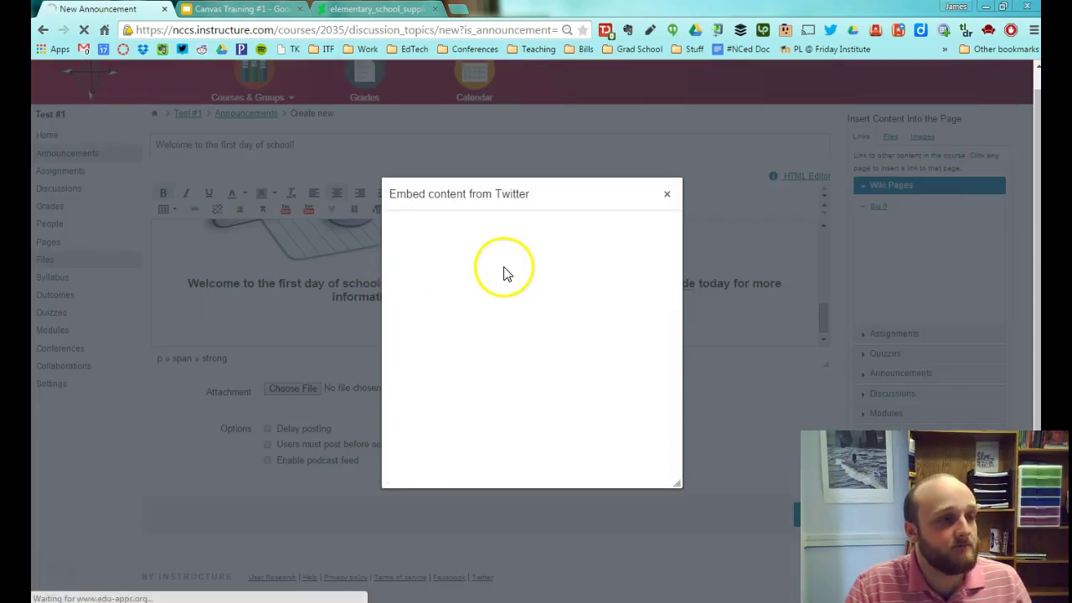
Step: Set the hashtag to nced with 10 tweets, preview the feed, and embed it
click(491, 358)
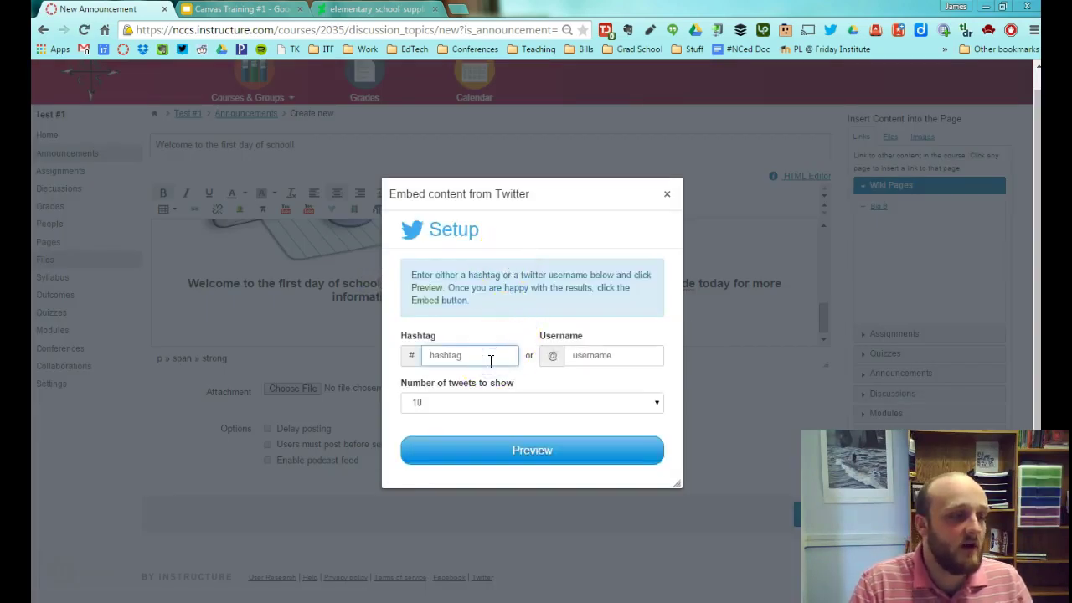
text(n)
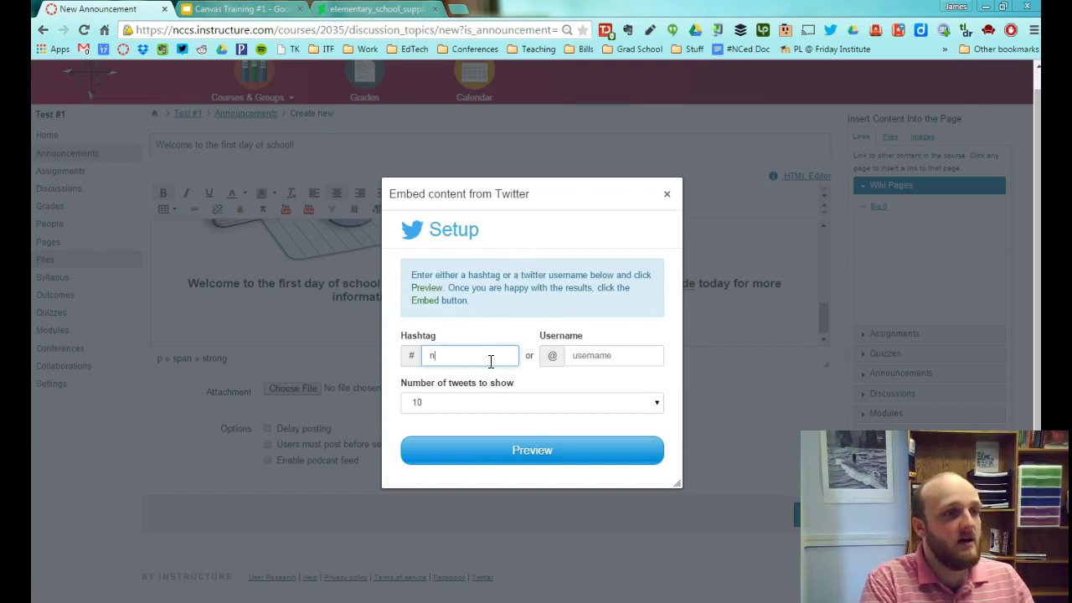
key(BackSpace)
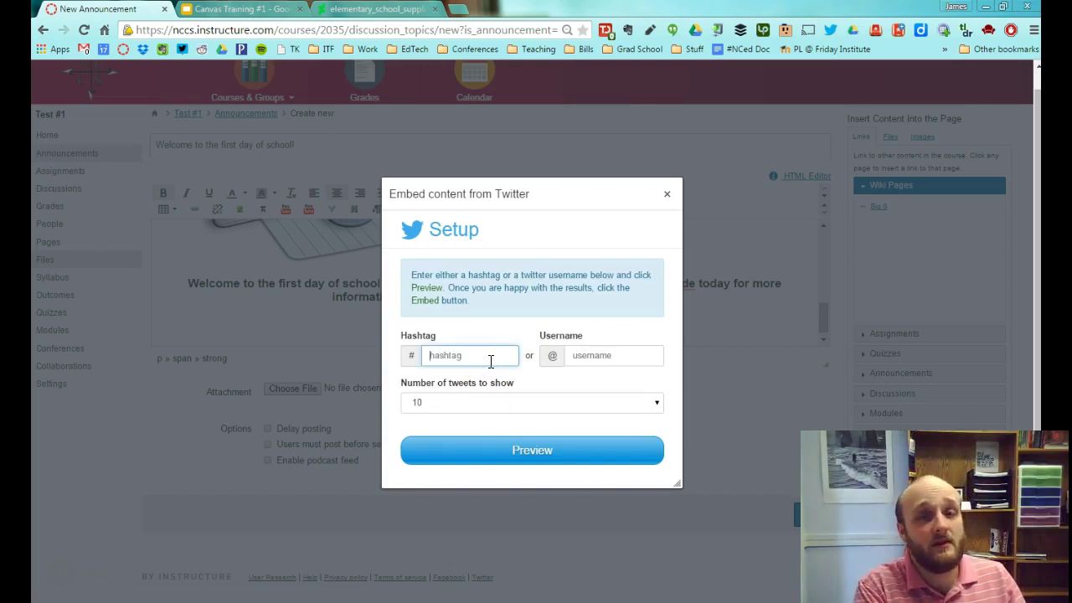
text(nced)
click(634, 354)
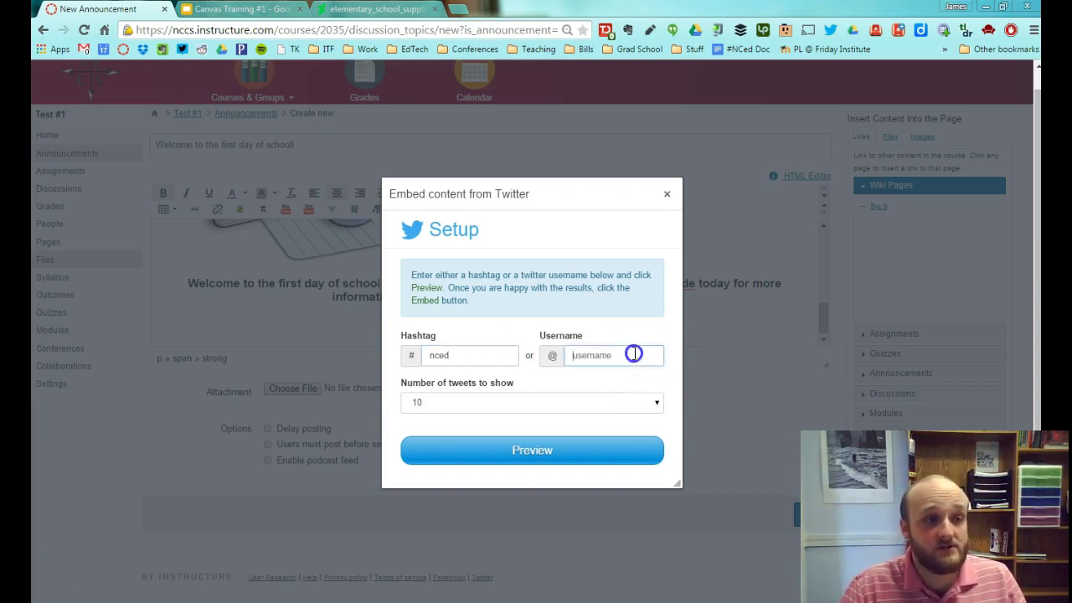
click(578, 402)
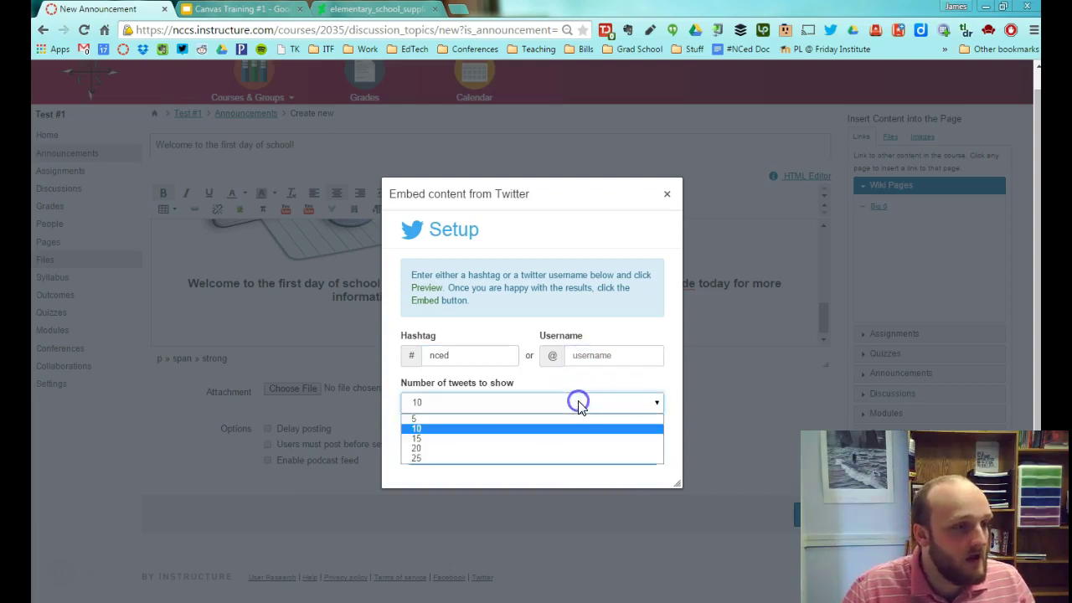
click(461, 428)
click(489, 458)
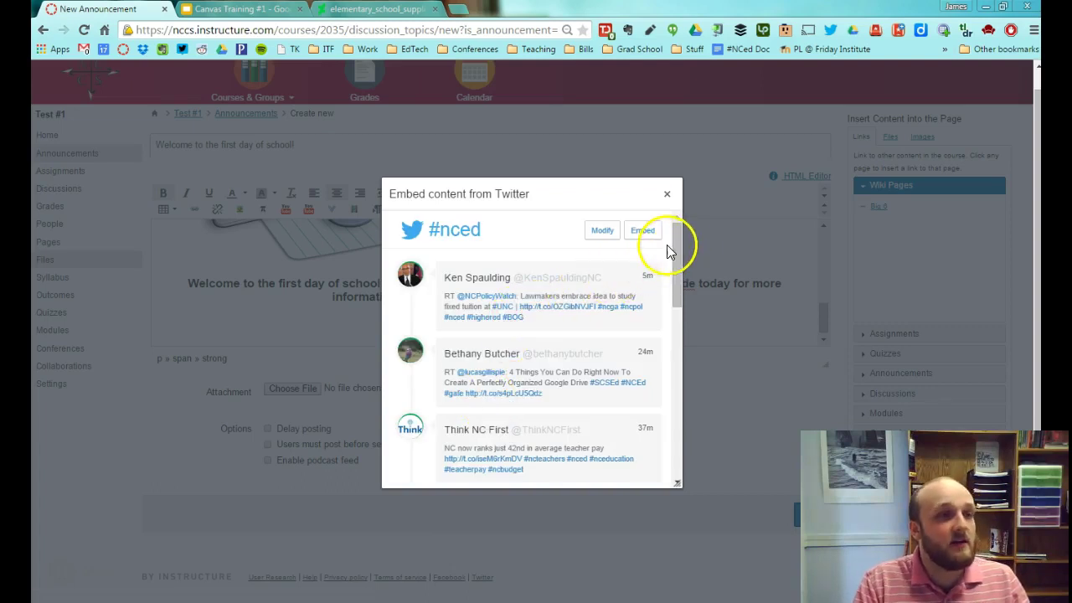
drag(676, 247, 664, 215)
click(645, 230)
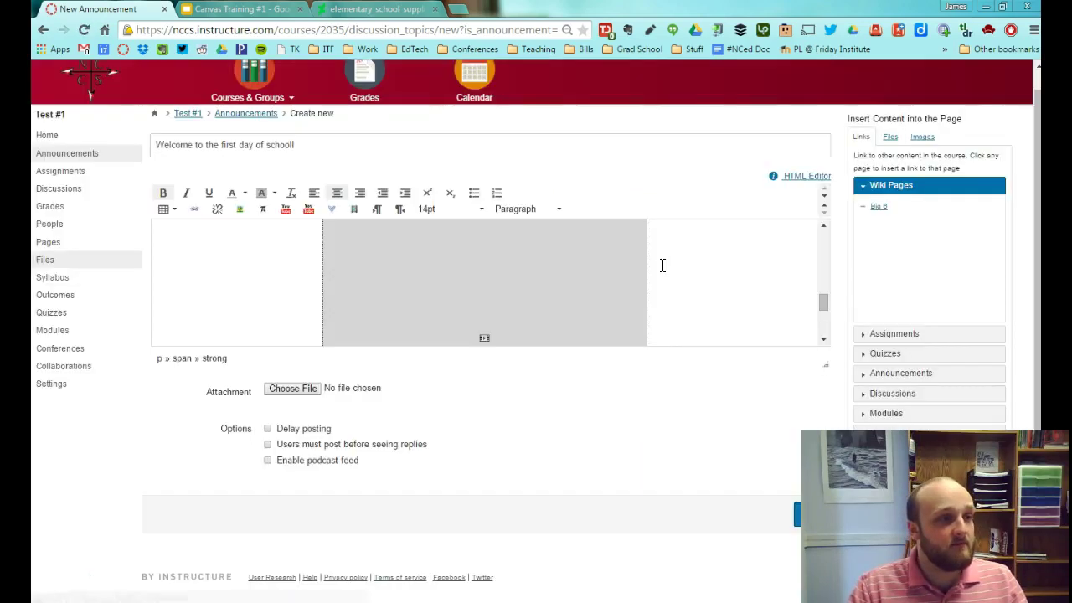
Step: Center the school-supplies image in the announcement body
drag(824, 301, 824, 310)
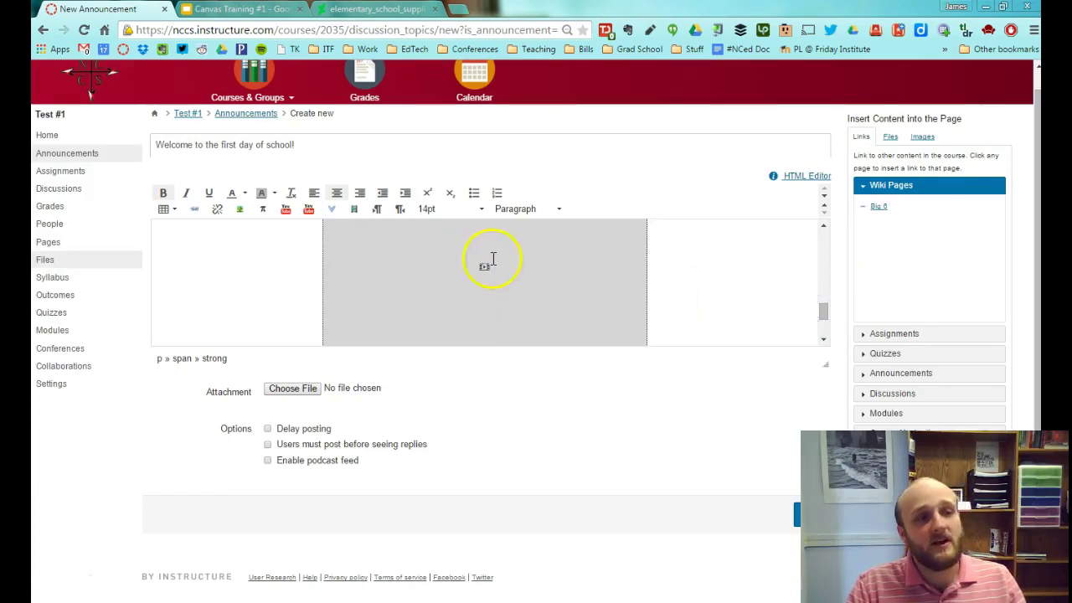
drag(818, 308, 810, 260)
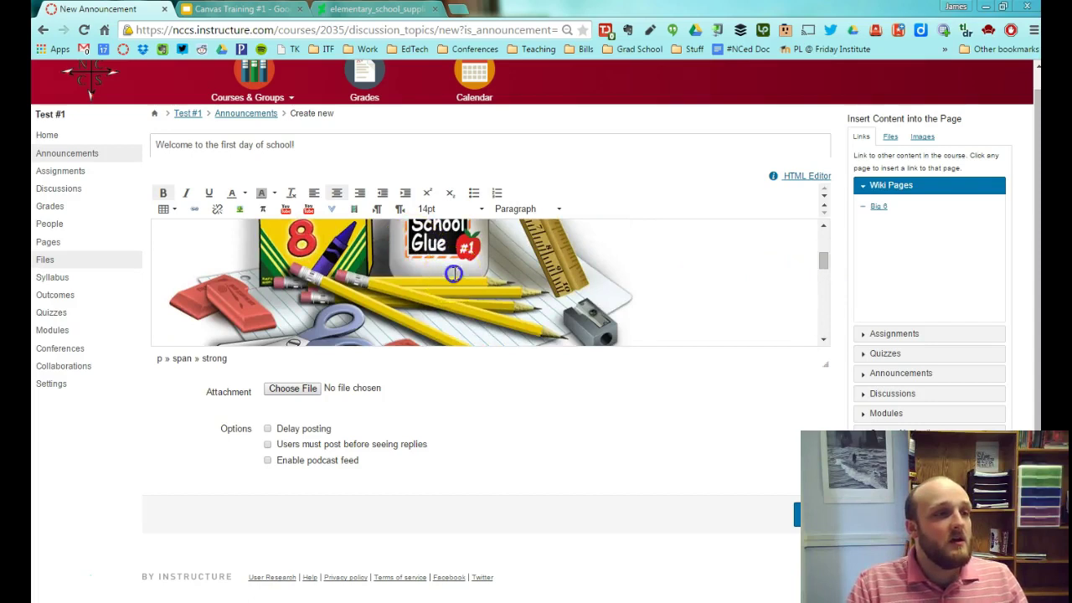
click(452, 272)
click(359, 193)
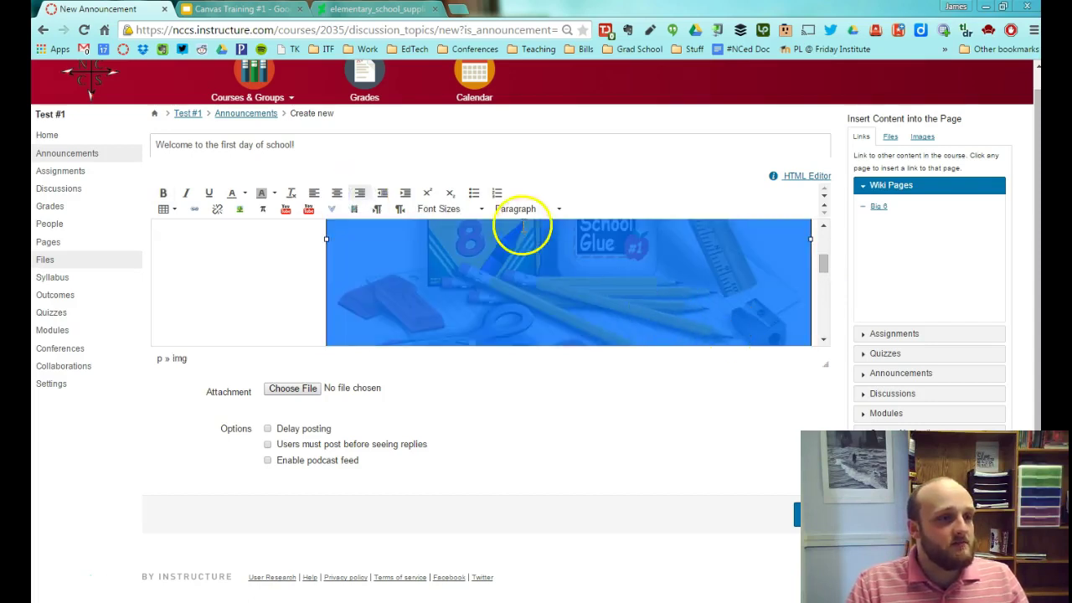
click(336, 193)
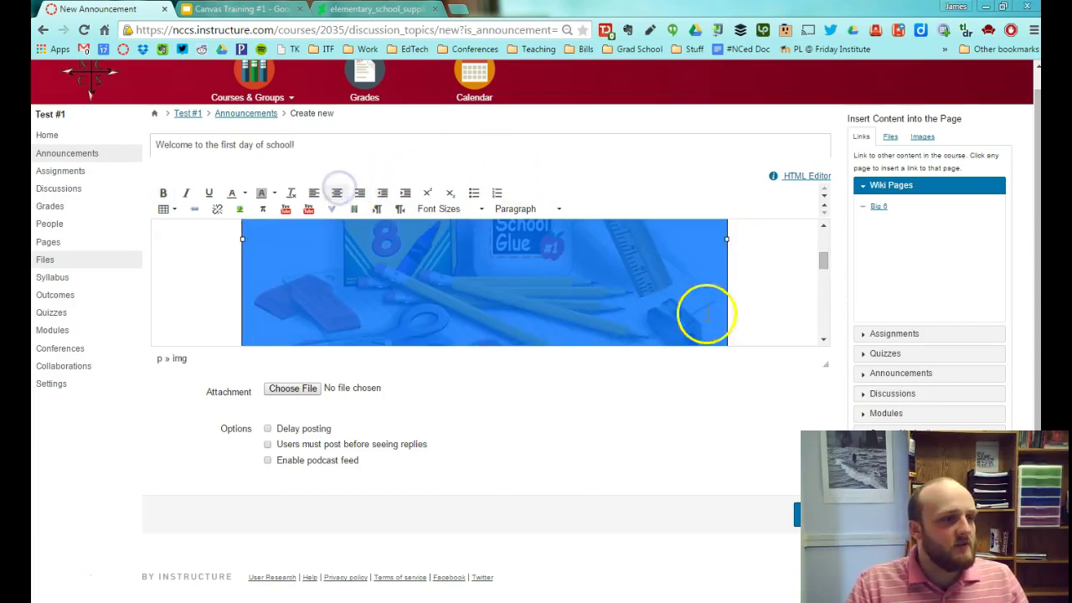
click(746, 278)
Step: Save and post the announcement
scroll(748, 279, down, 3)
scroll(749, 279, down, 3)
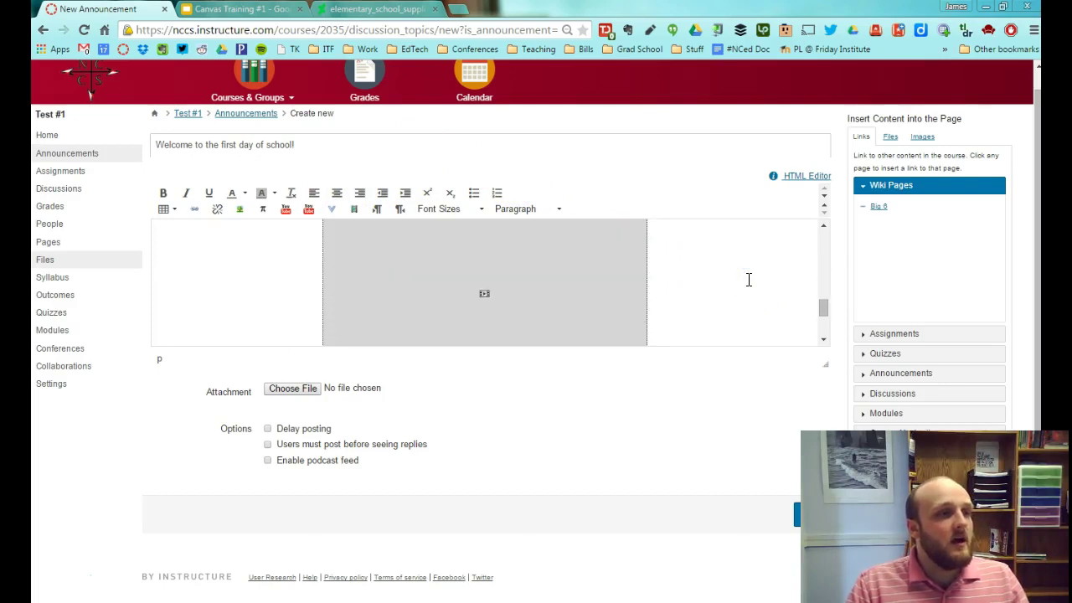
scroll(748, 279, down, 1)
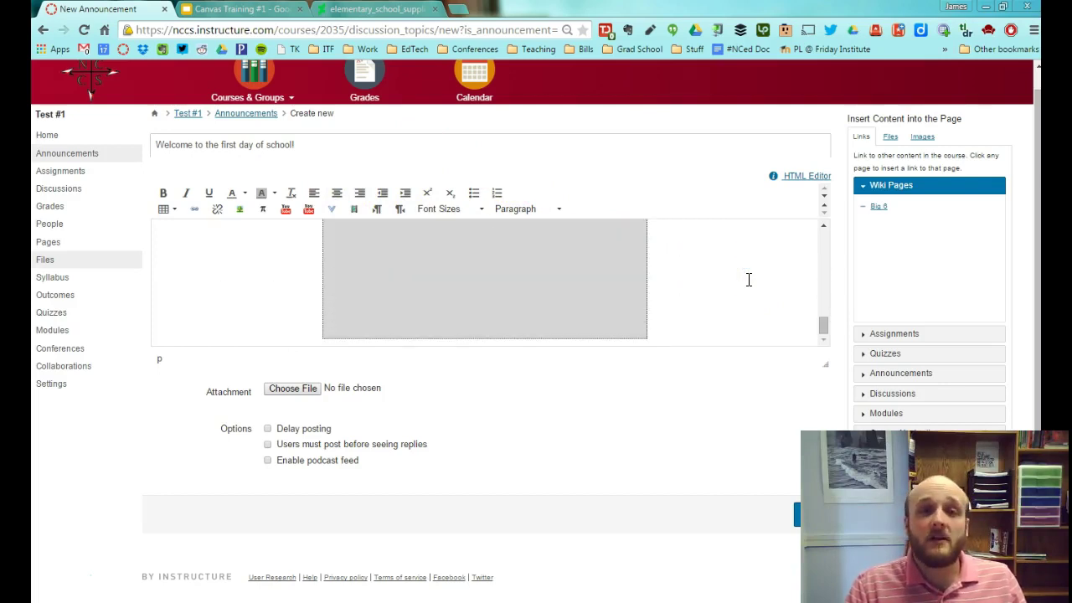
scroll(749, 279, up, 1)
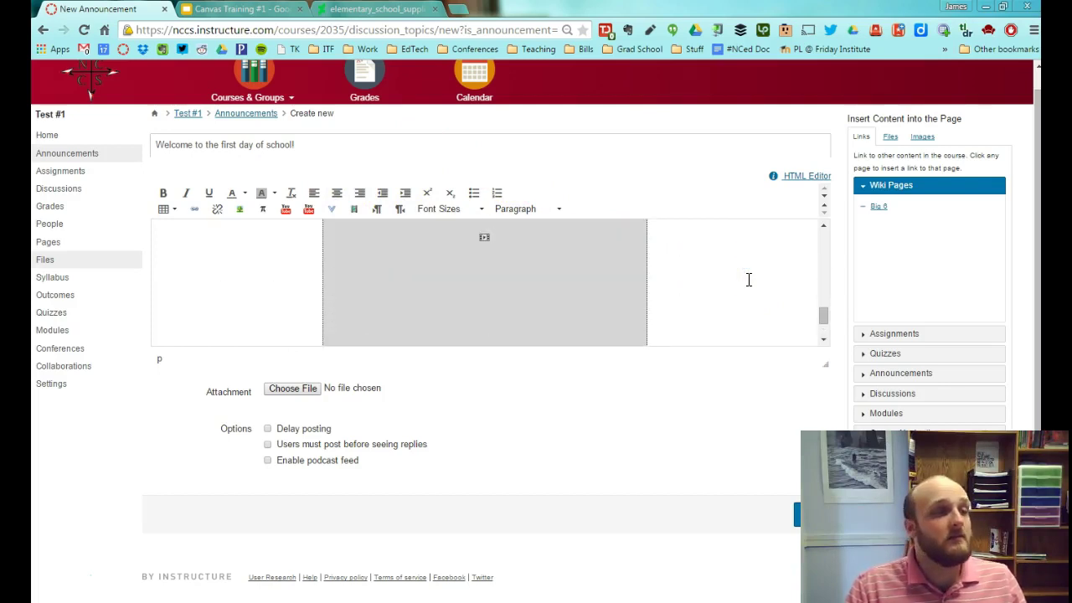
click(795, 514)
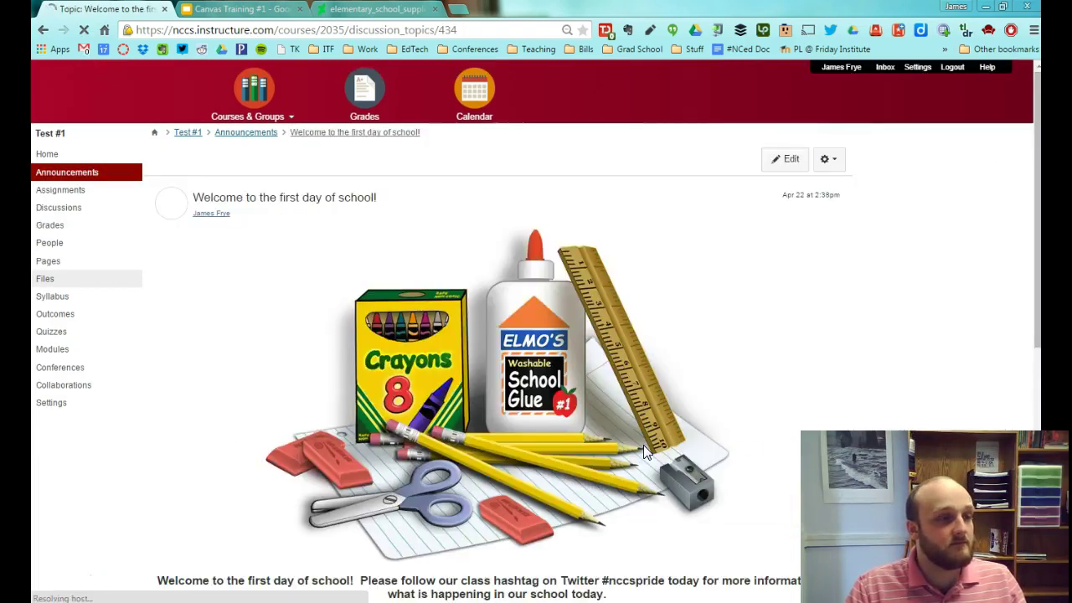
Step: Scroll through the posted announcement to check the image, bold welcome text and #nced feed
scroll(938, 263, down, 3)
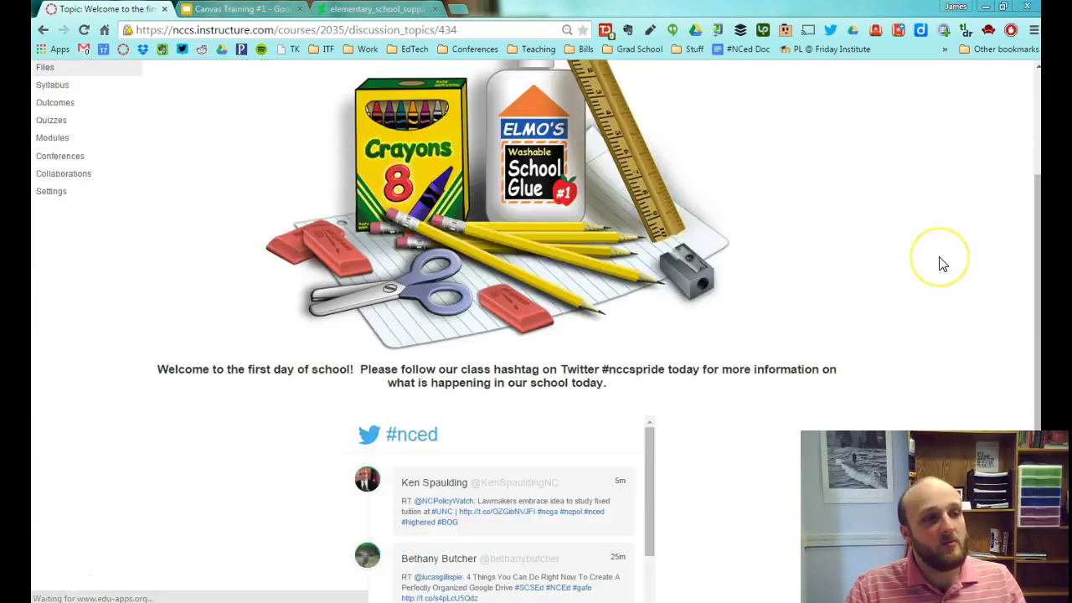
scroll(943, 264, down, 3)
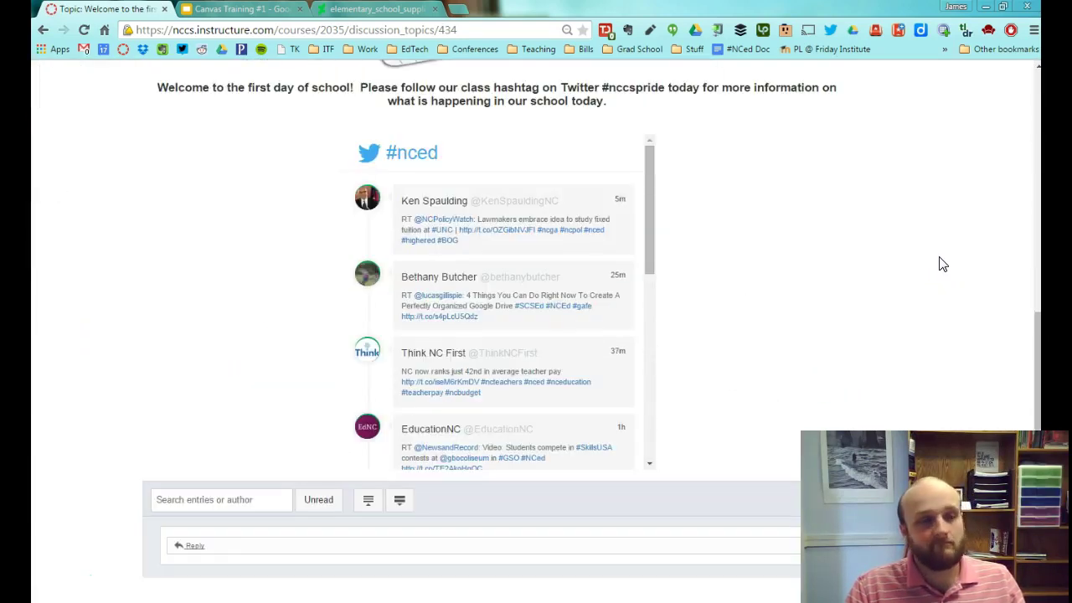
drag(649, 227, 638, 419)
scroll(603, 268, up, 5)
scroll(879, 310, up, 5)
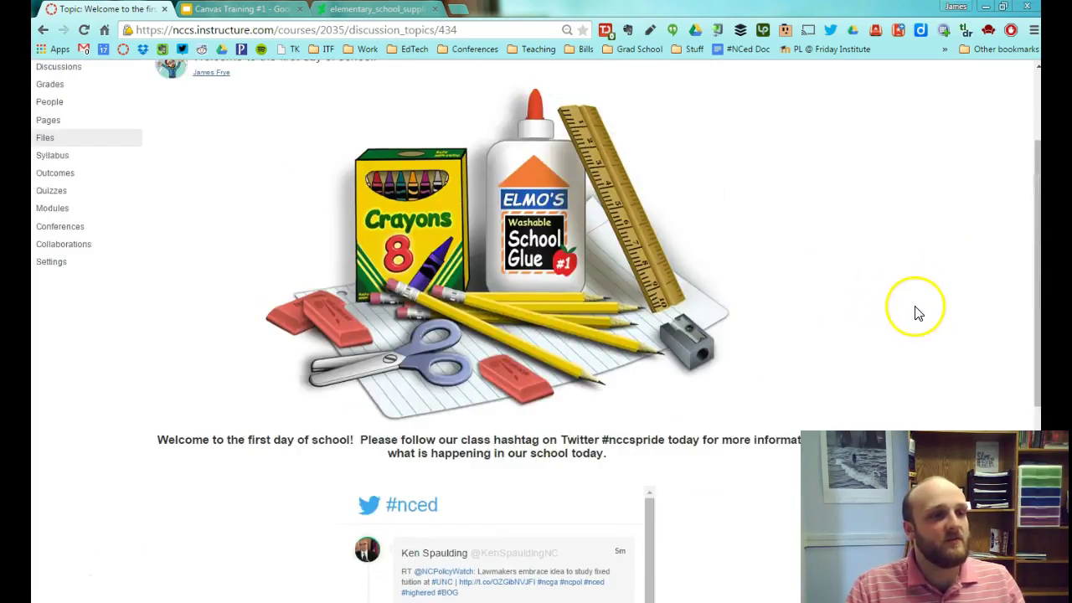
scroll(916, 311, up, 3)
scroll(916, 311, down, 1)
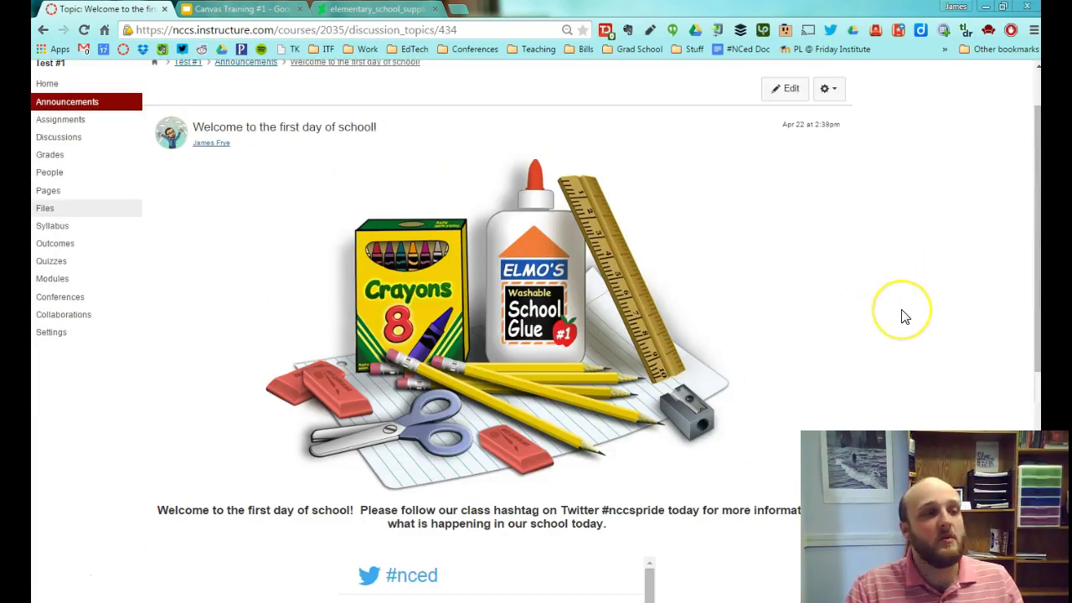
scroll(902, 315, down, 1)
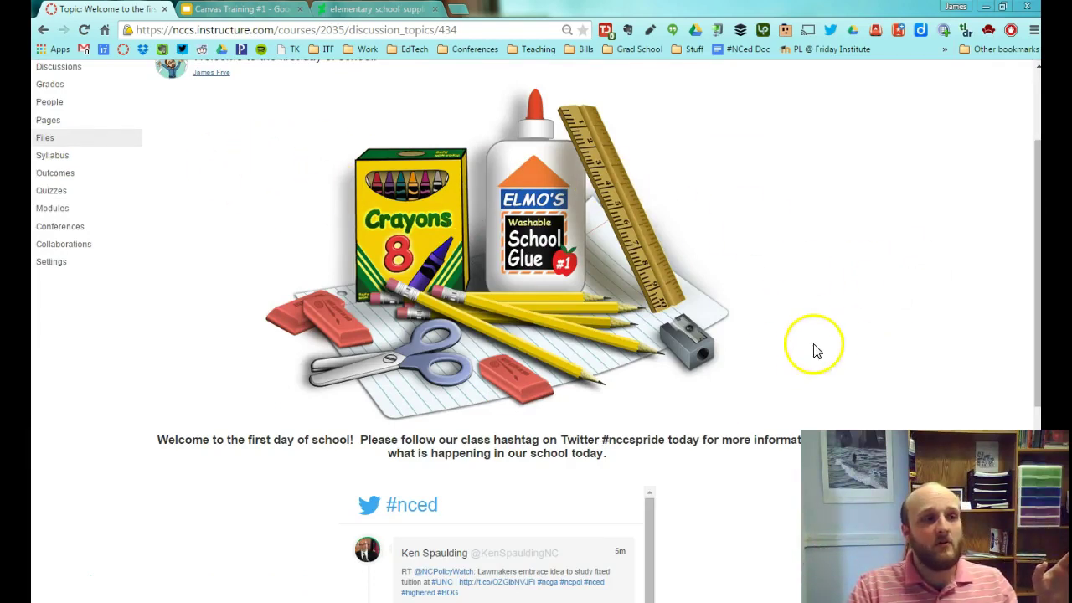
scroll(808, 345, up, 1)
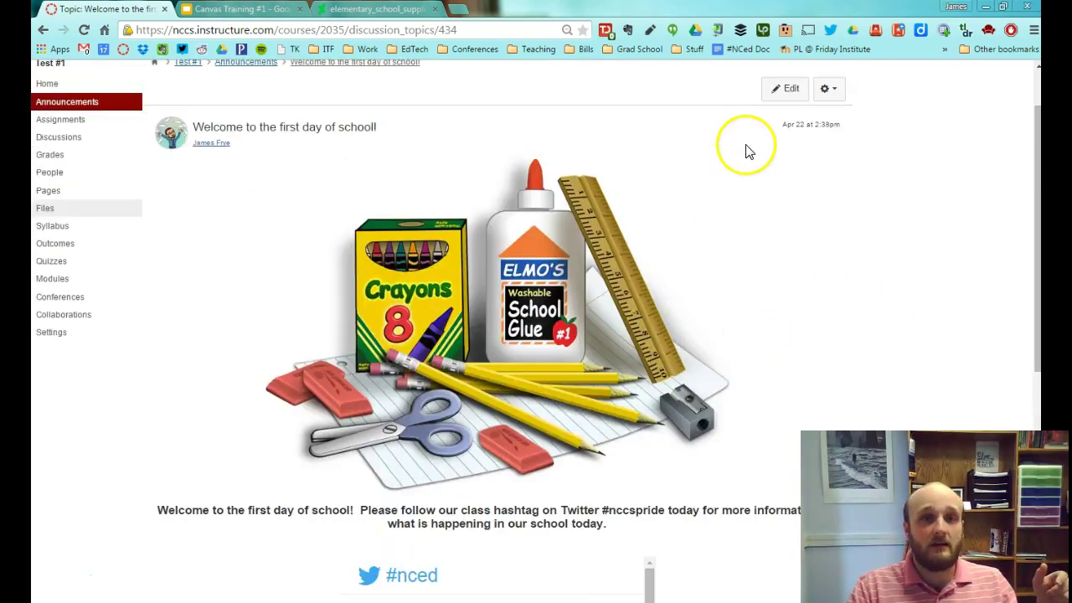
scroll(486, 237, down, 1)
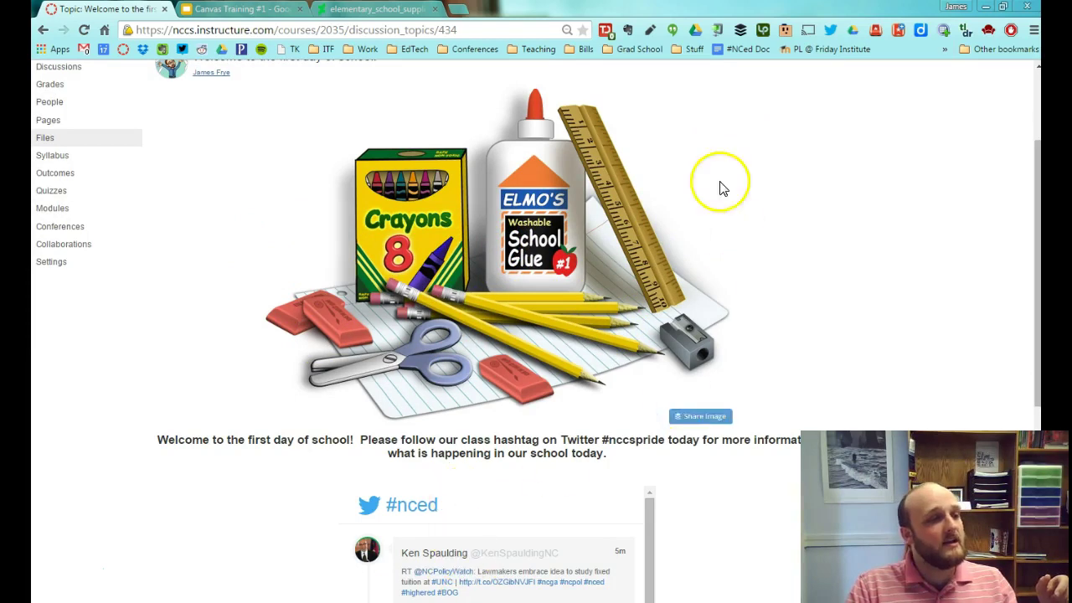
scroll(469, 276, down, 2)
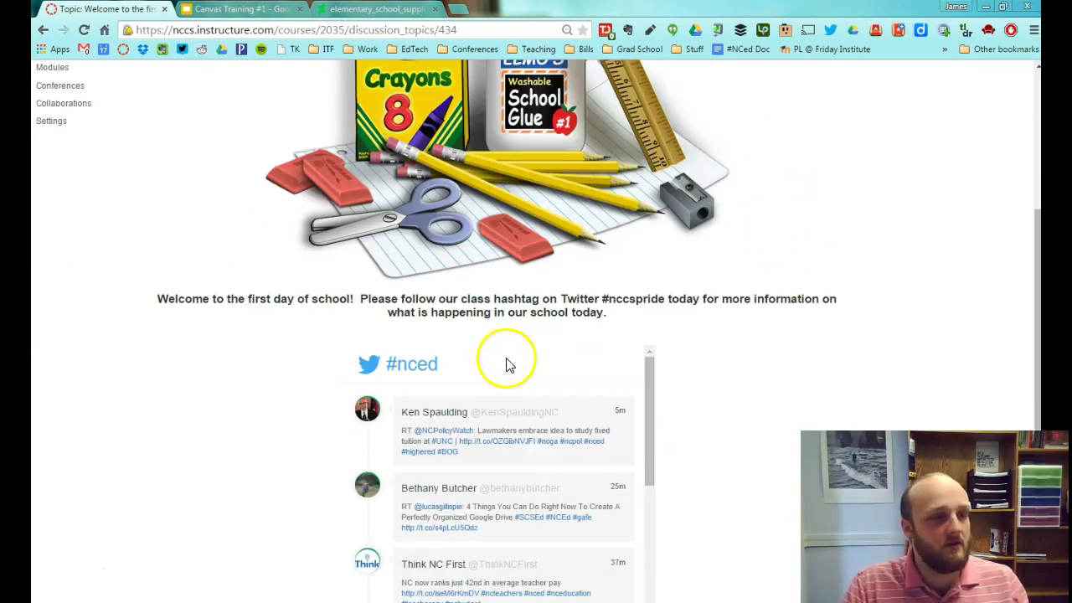
scroll(548, 510, down, 2)
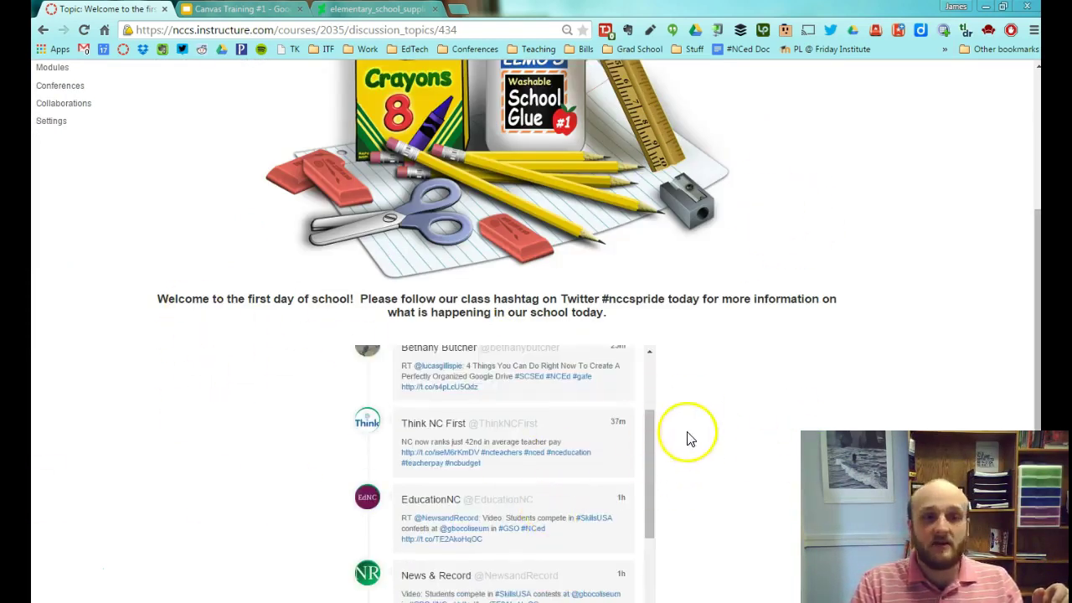
scroll(530, 465, up, 2)
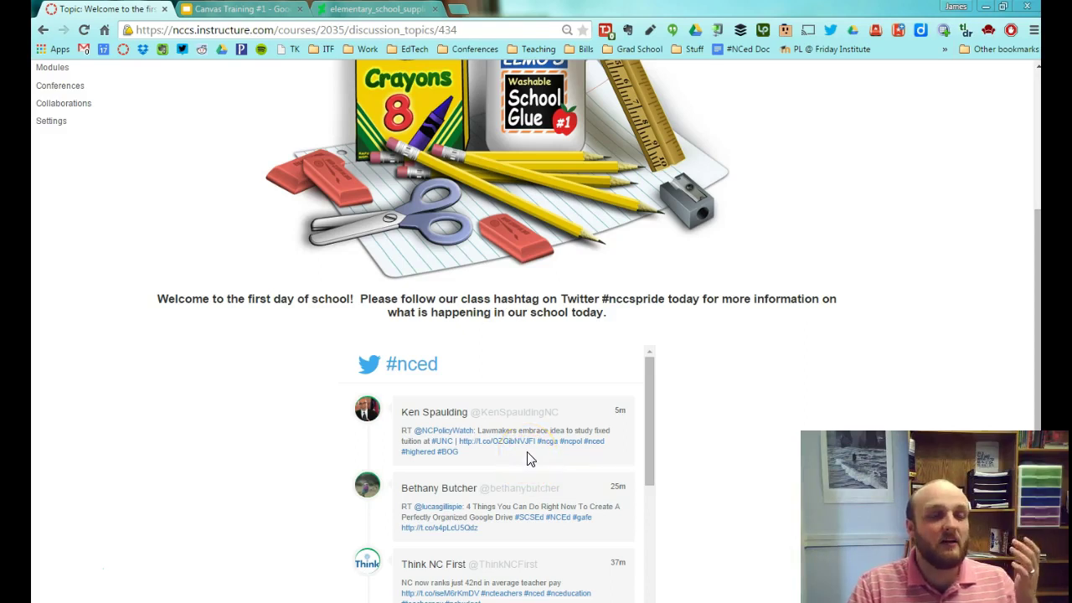
scroll(530, 456, up, 3)
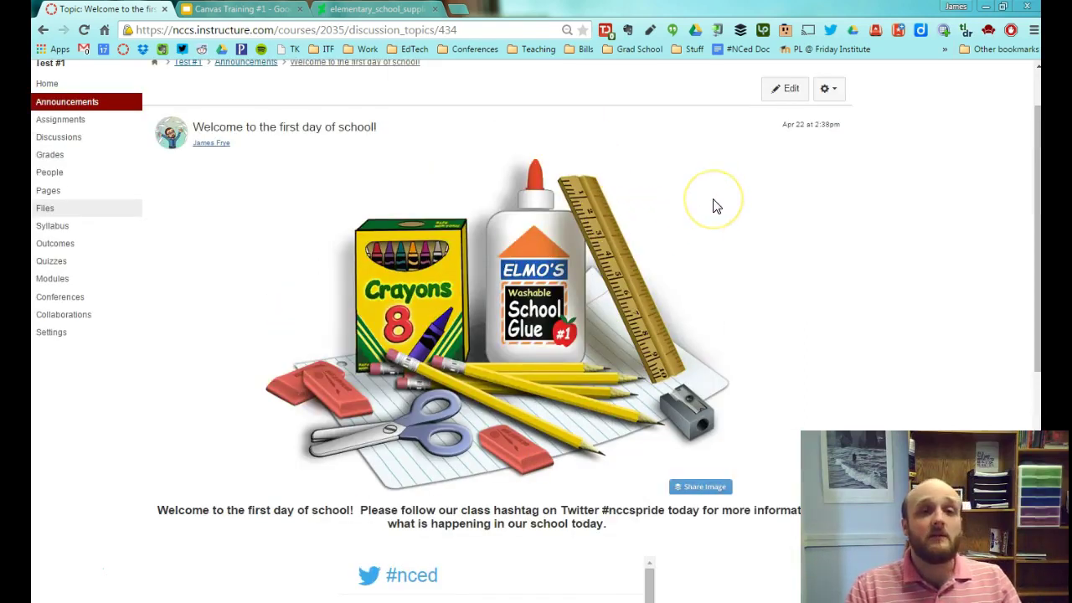
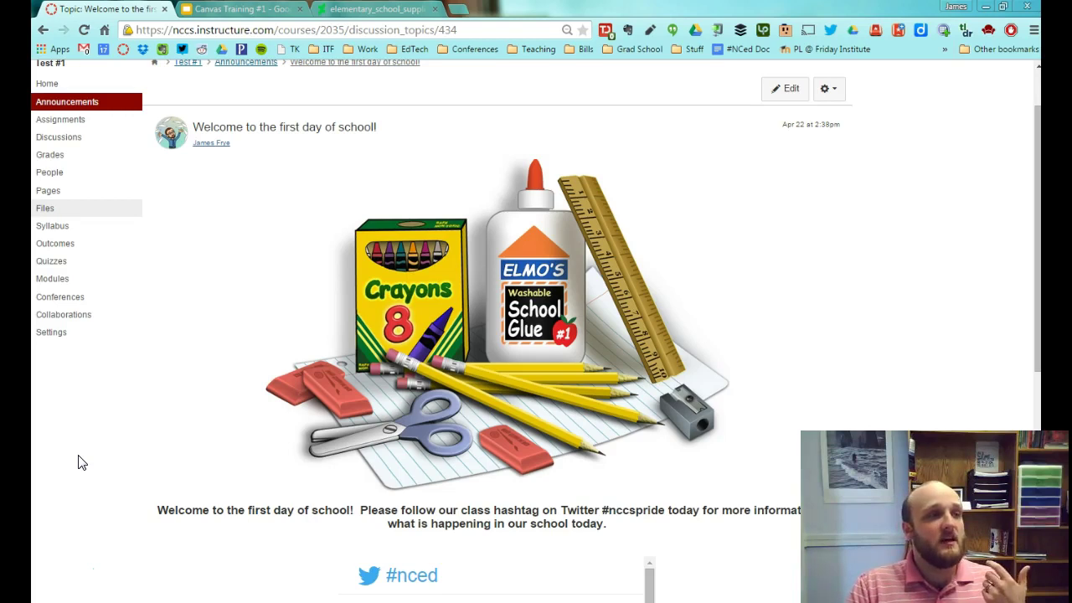
Step: Go to the Settings page for Test Course #1 from the course sidebar
scroll(78, 462, up, 2)
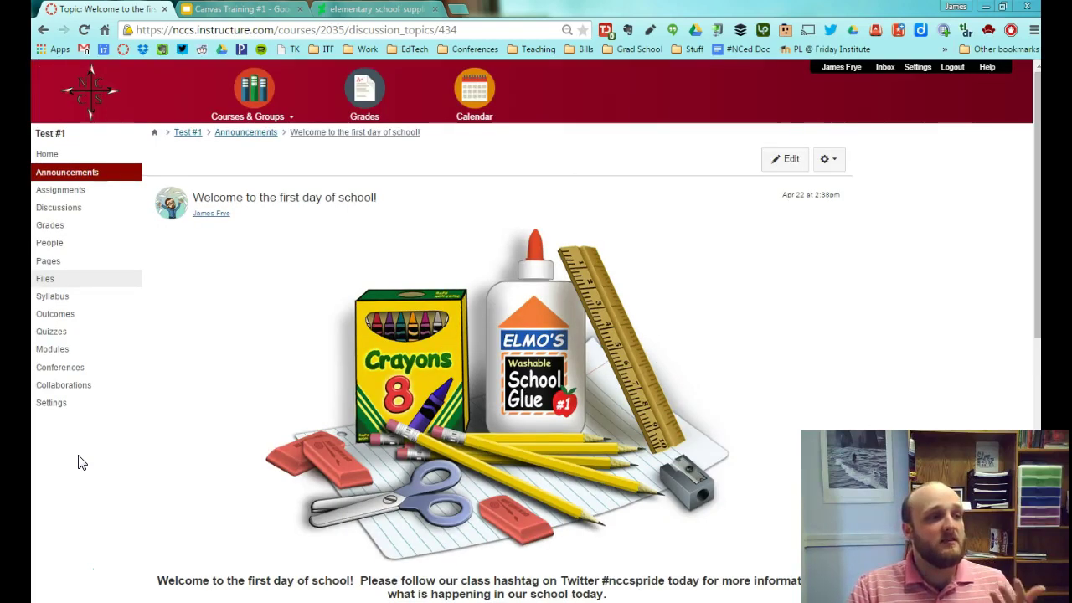
click(71, 403)
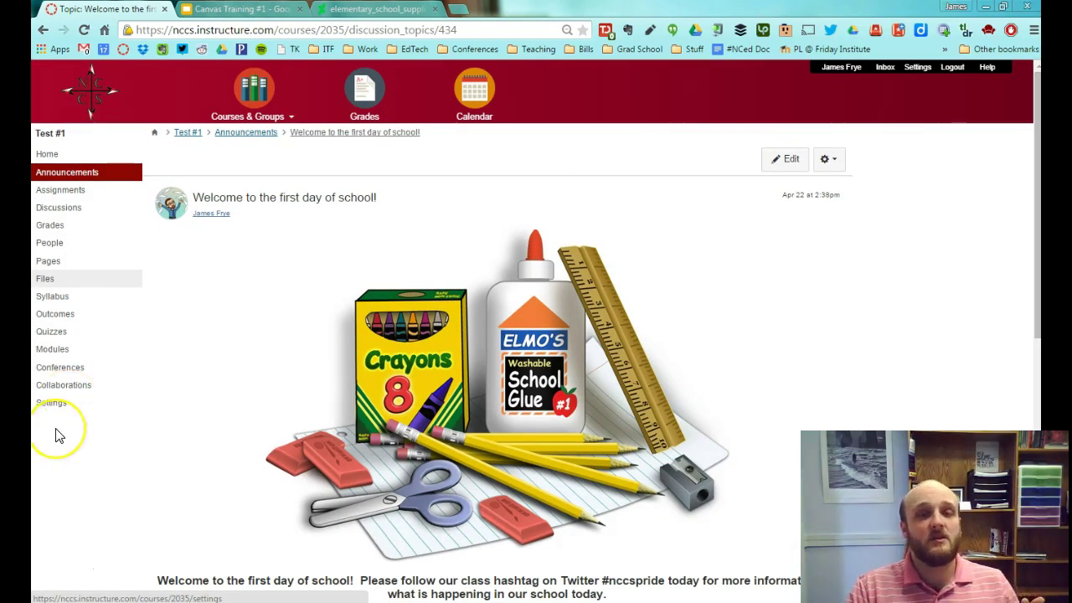
click(51, 406)
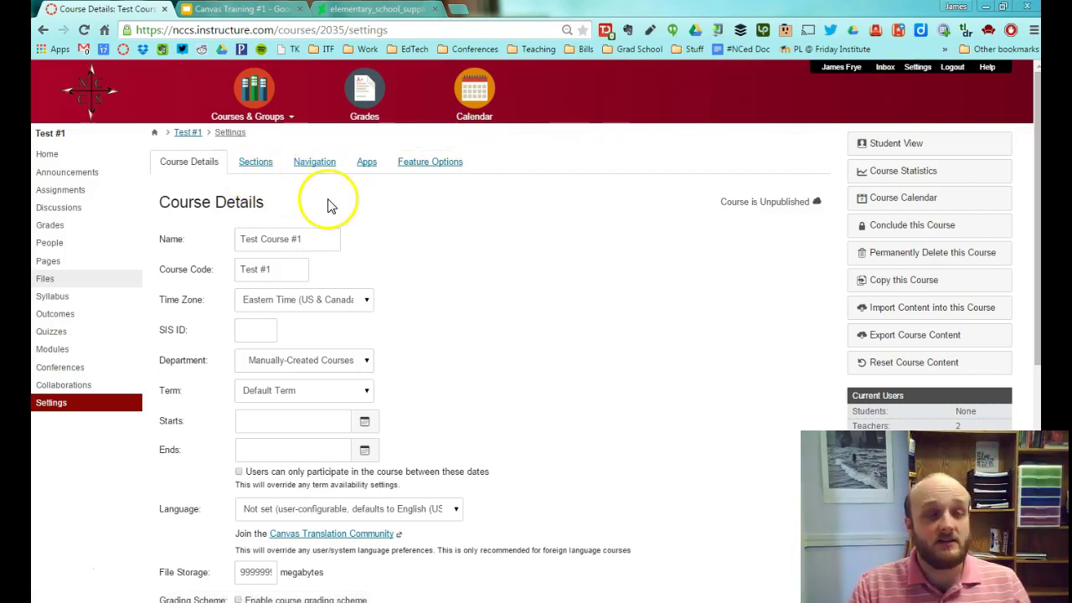
Step: Change the course name to 'ELA Grade 5' and re-enter the course code 'Test #1'
scroll(529, 299, down, 1)
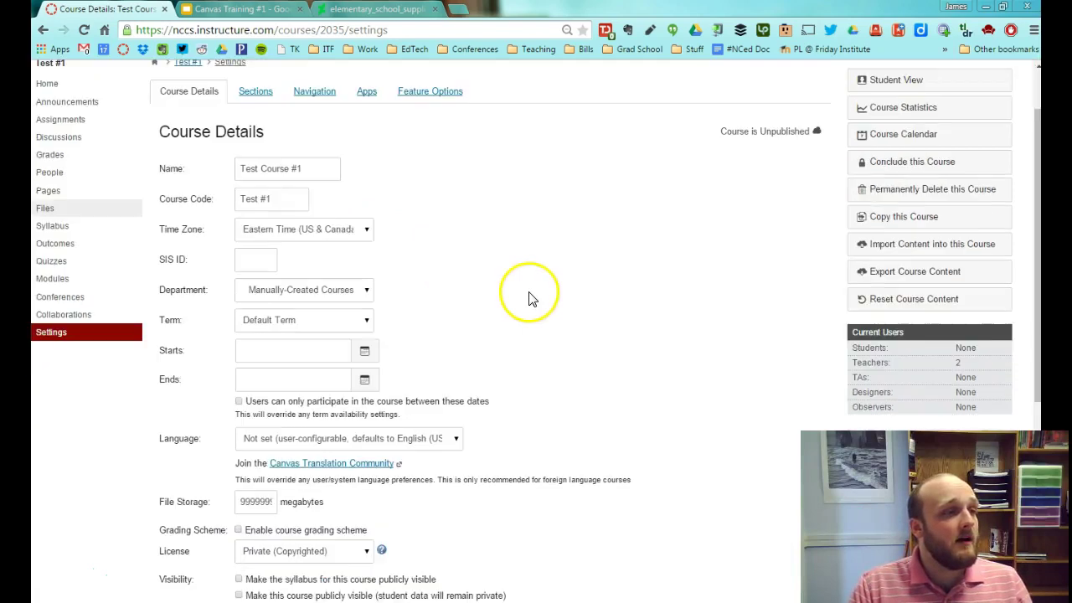
click(308, 169)
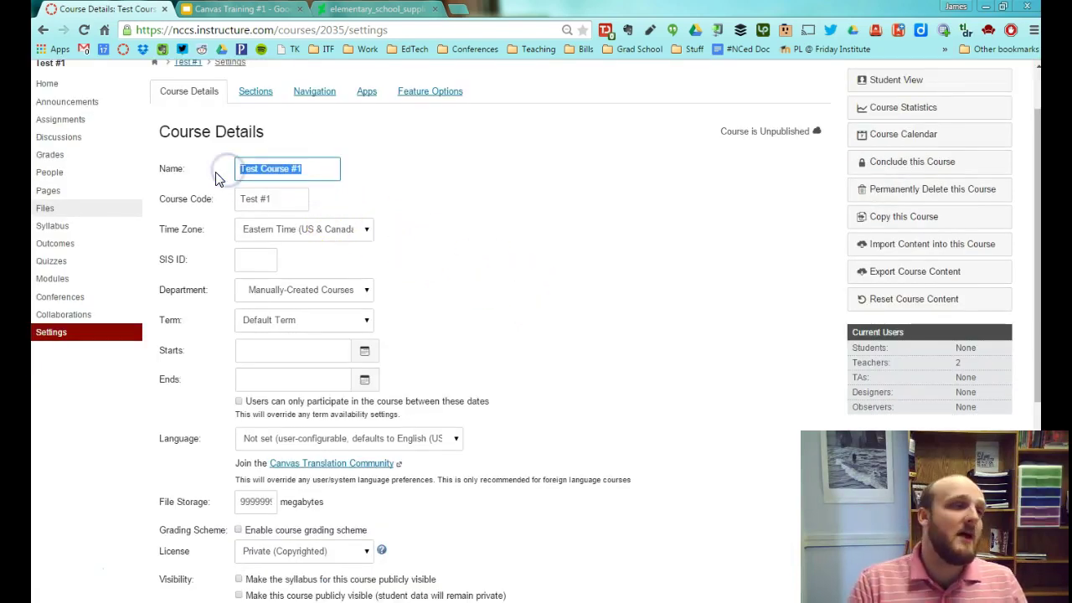
key(BackSpace)
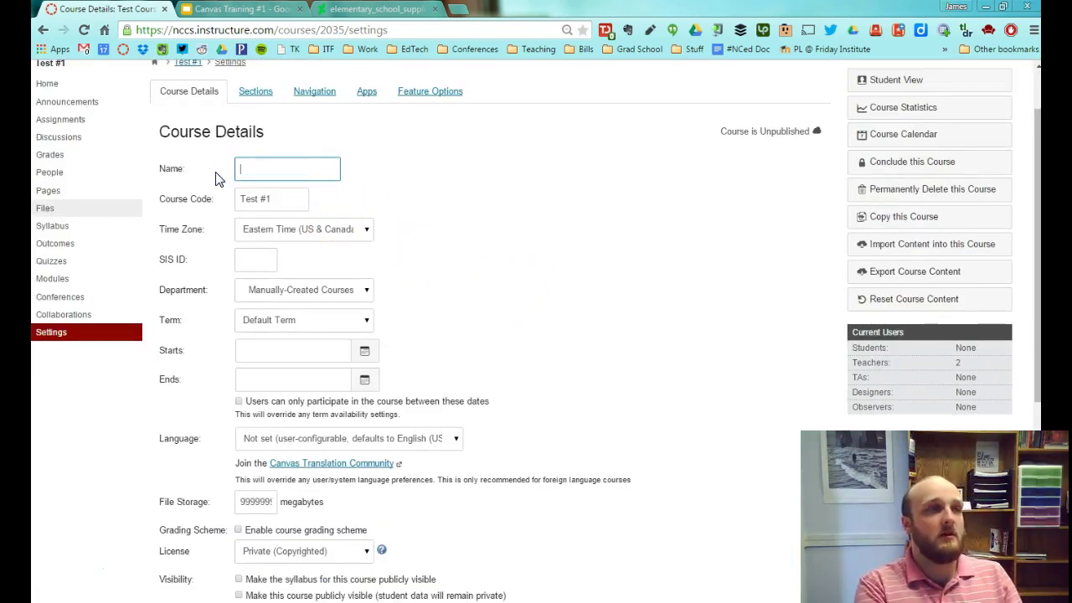
text(E)
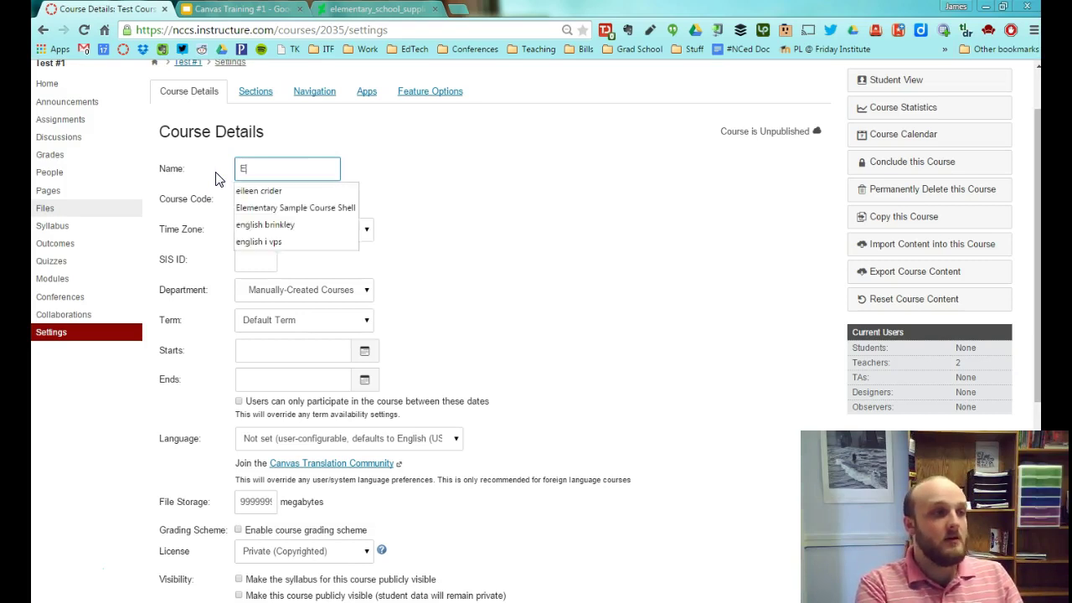
text(LA Grade)
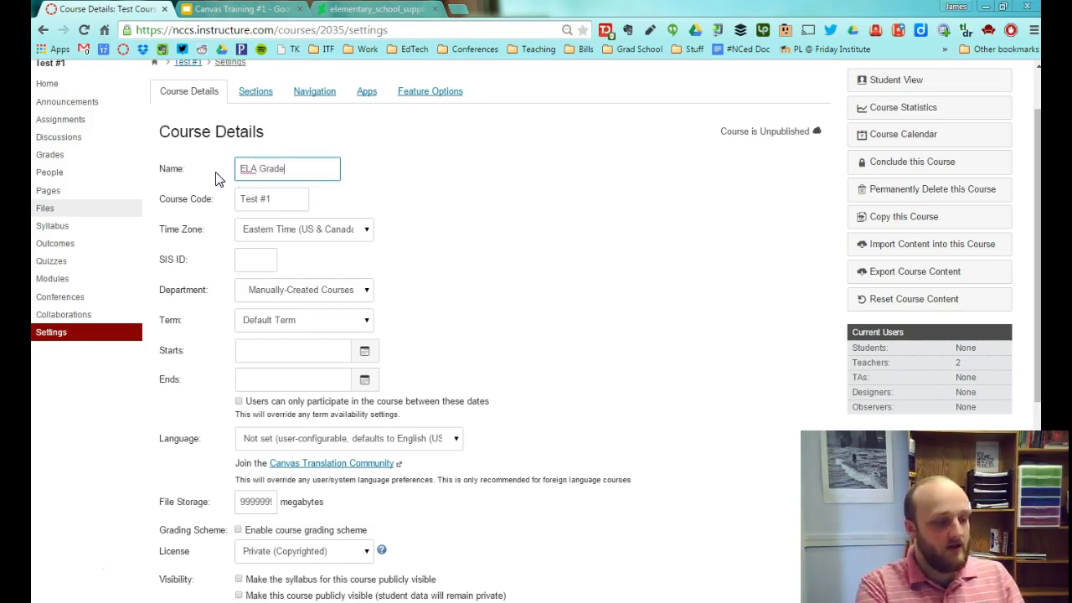
text( 5h)
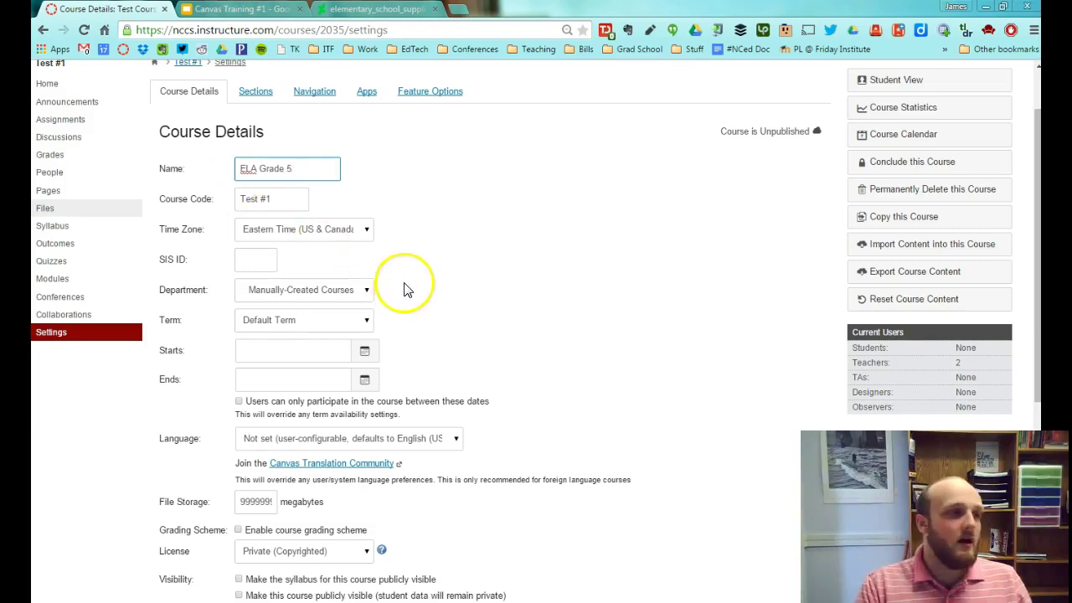
scroll(394, 268, down, 1)
key(Tab)
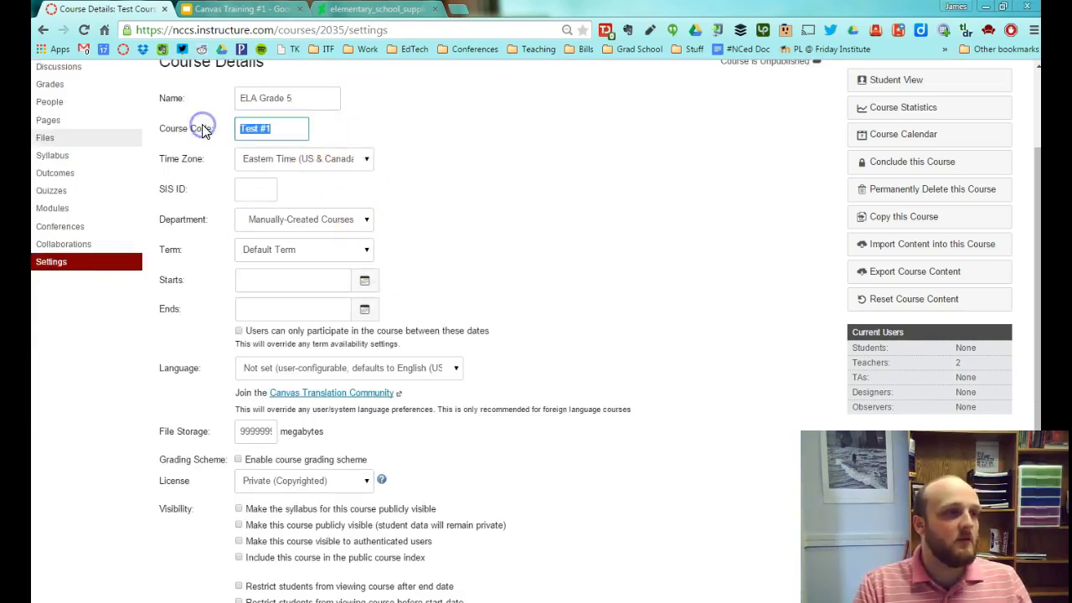
key(BackSpace)
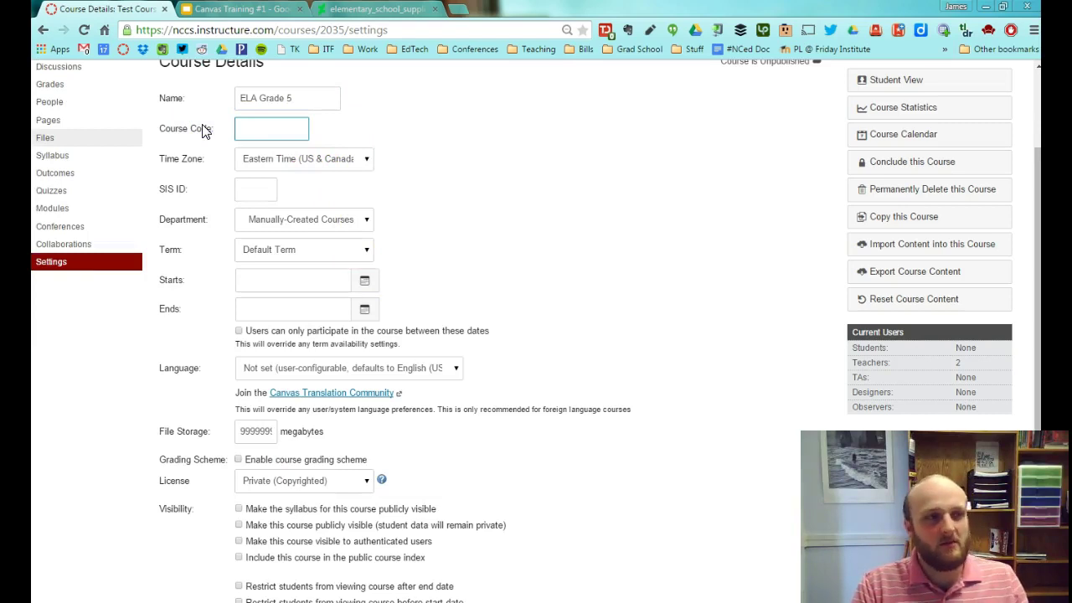
text(Test #1)
click(247, 188)
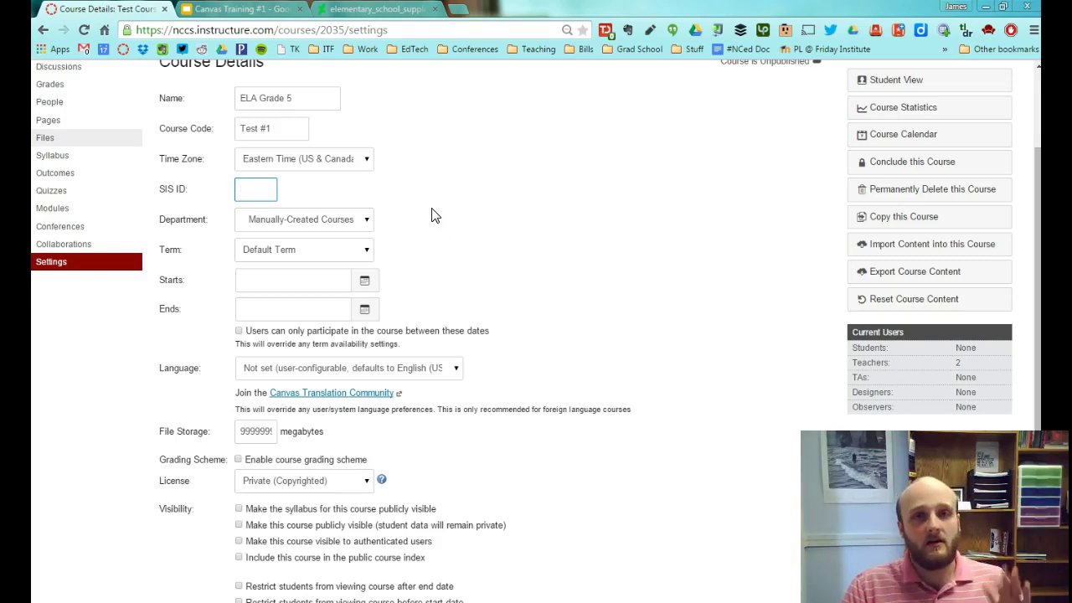
Step: Tick the Visibility option that makes the course syllabus publicly visible
scroll(430, 222, down, 1)
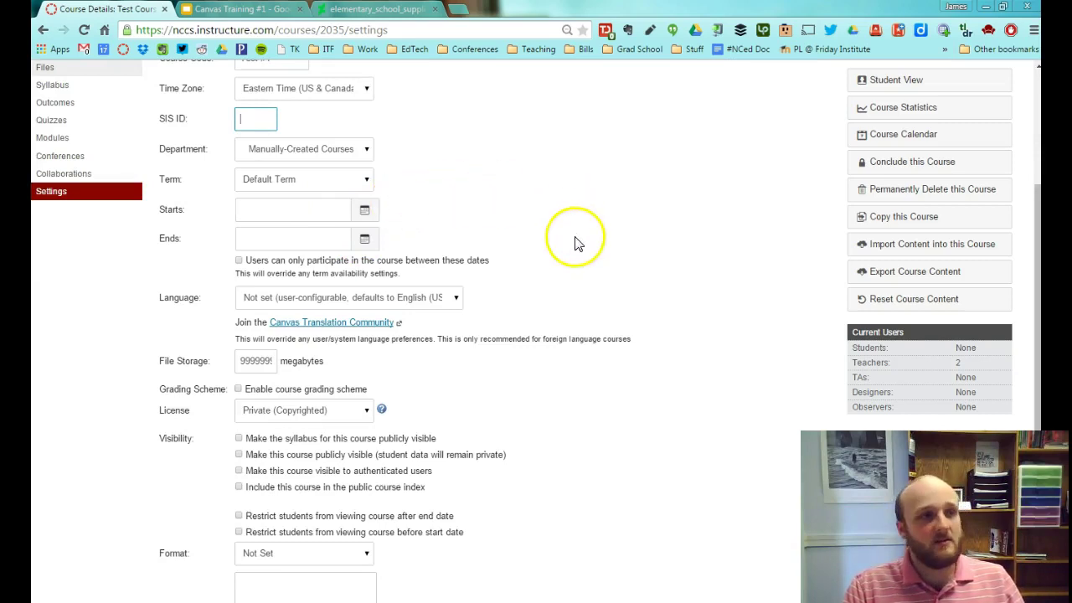
scroll(378, 343, down, 1)
scroll(411, 355, down, 1)
scroll(407, 335, up, 1)
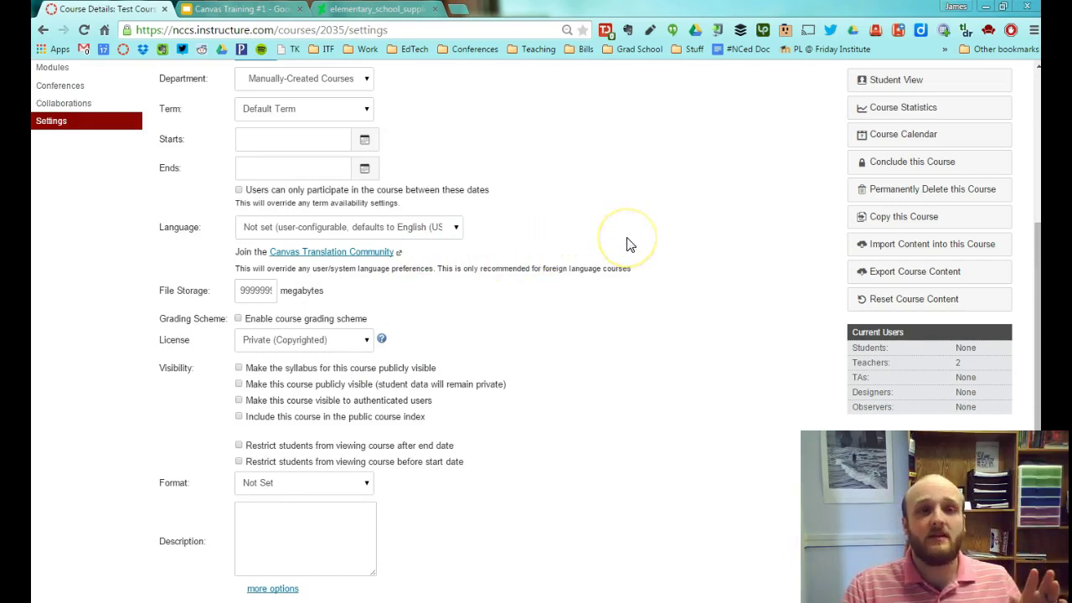
scroll(630, 245, down, 1)
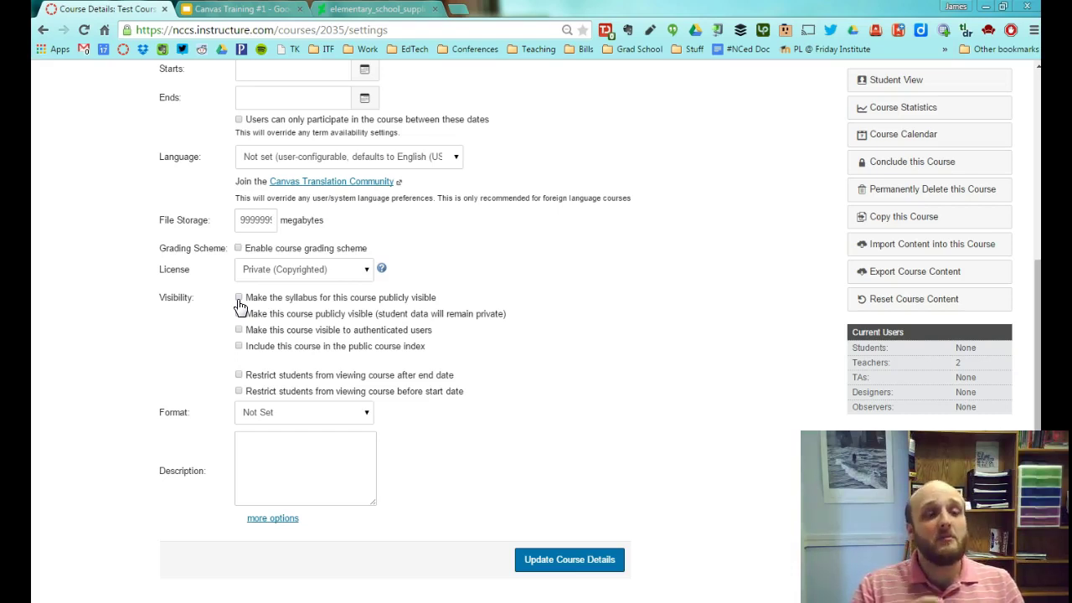
click(239, 299)
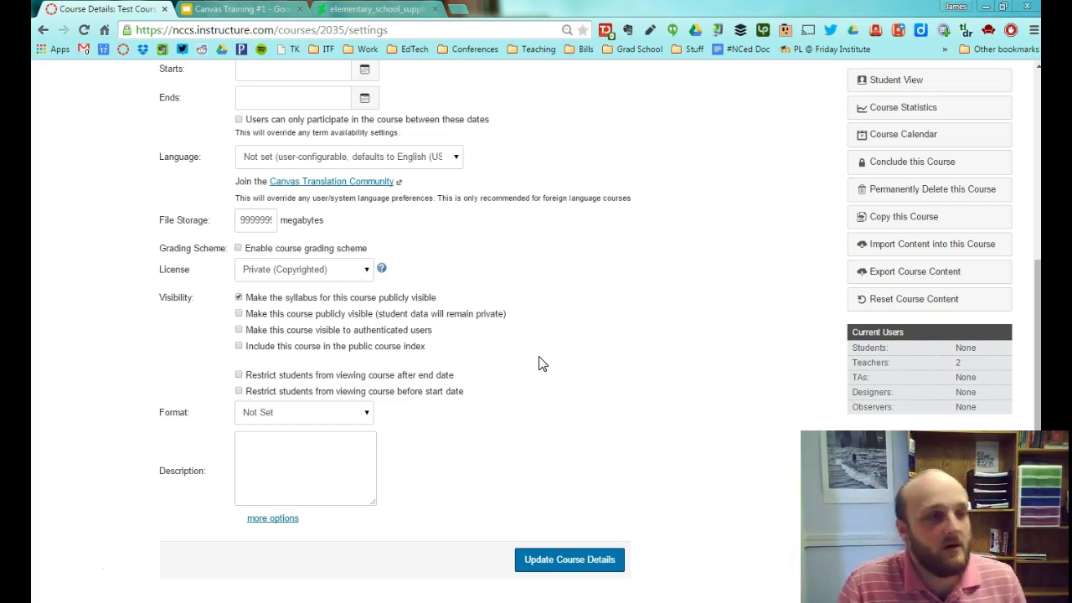
scroll(465, 509, up, 5)
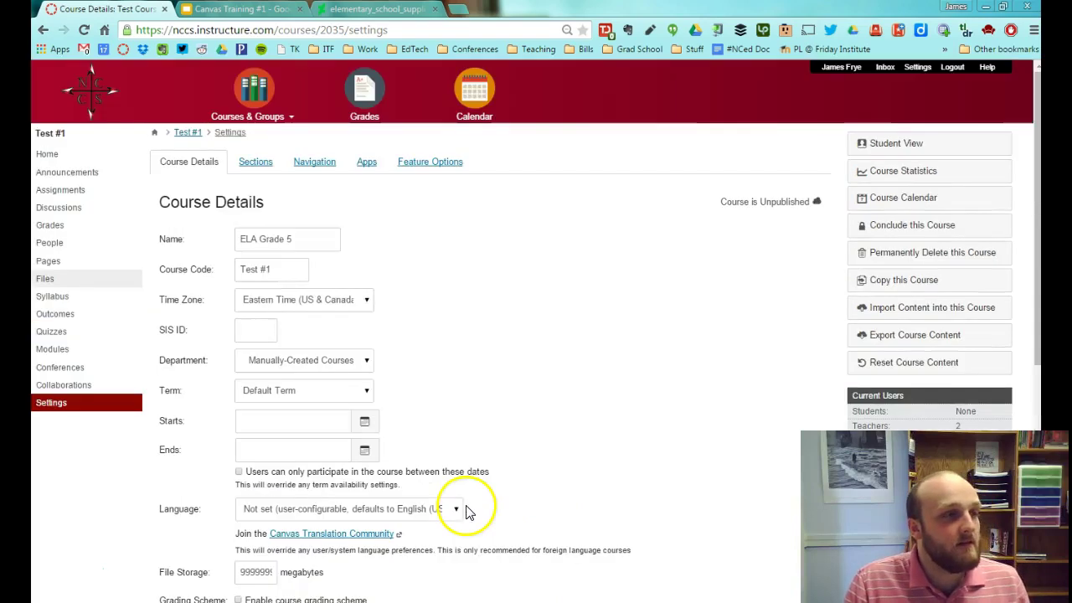
Step: Review the course sections and new-section field, then show the Navigation settings list
click(258, 165)
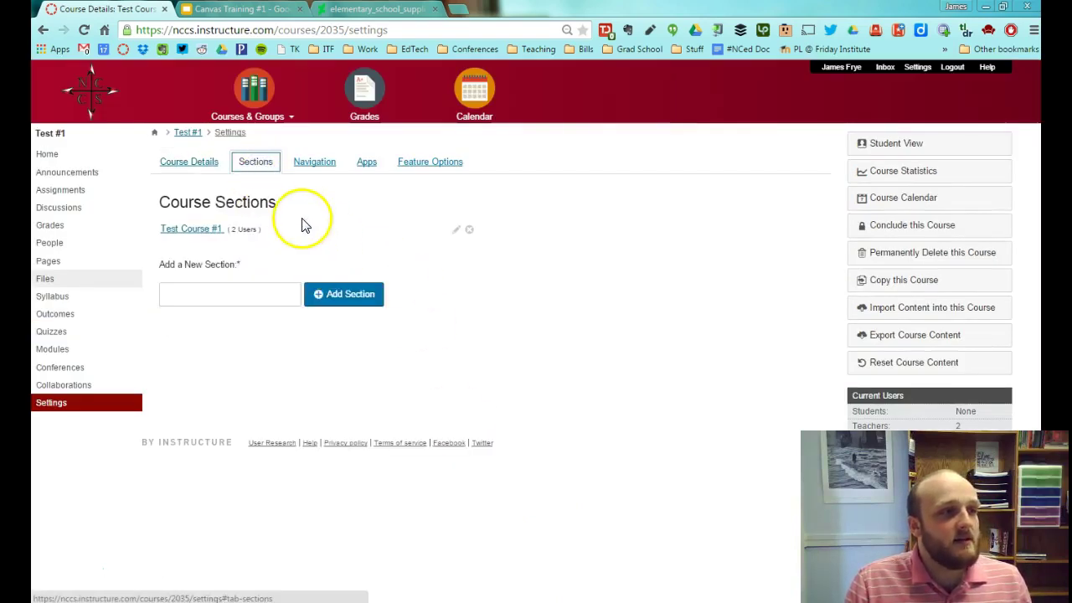
click(223, 294)
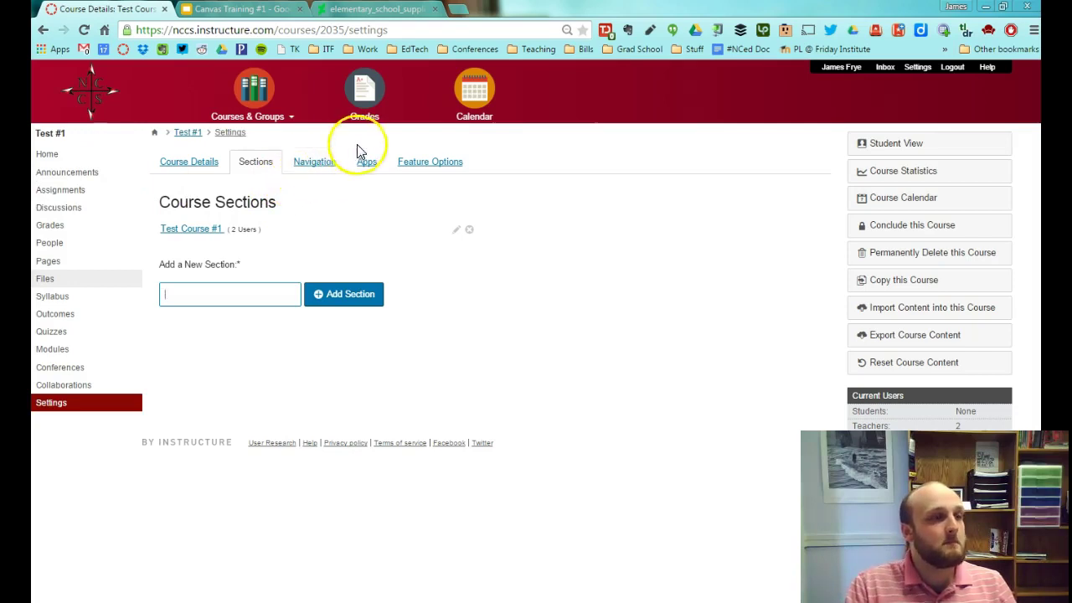
click(317, 167)
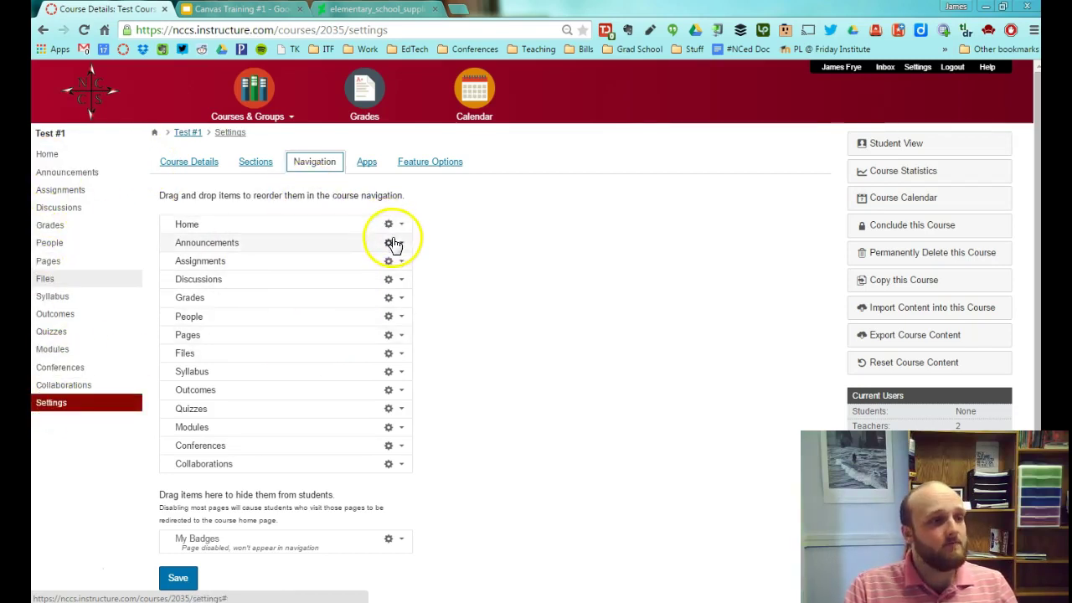
Step: Move Conferences in the course navigation to right after Quizzes, above Modules
scroll(395, 243, down, 1)
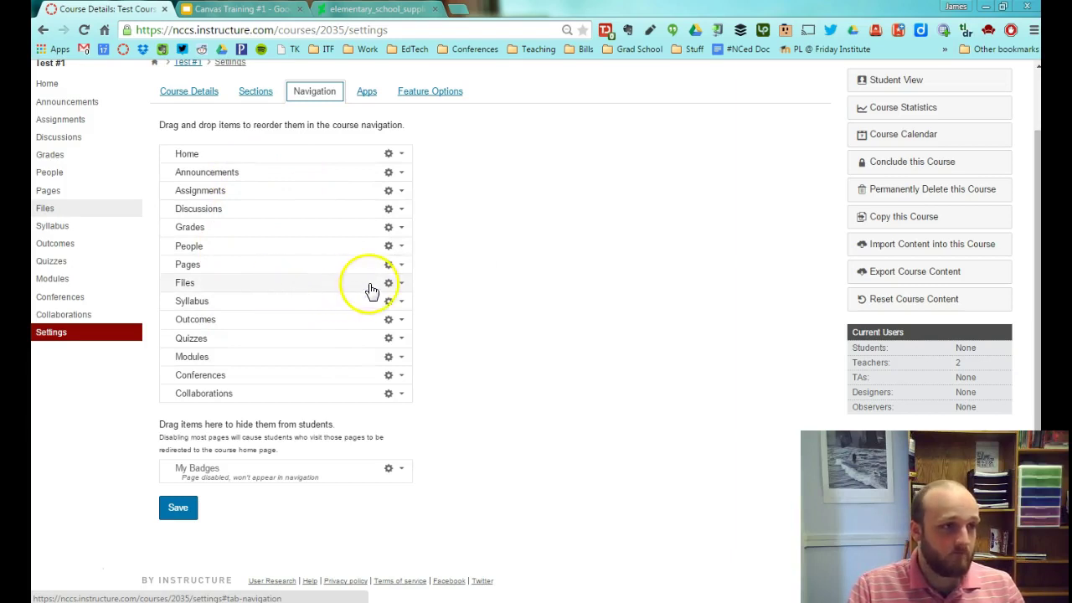
click(342, 376)
click(390, 376)
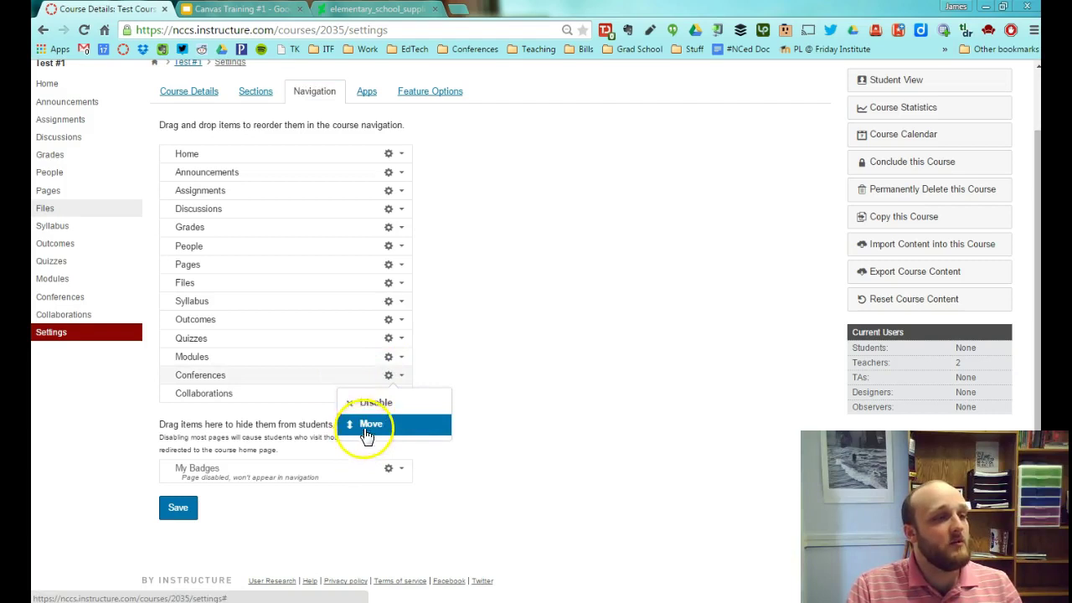
click(541, 494)
drag(364, 368, 225, 374)
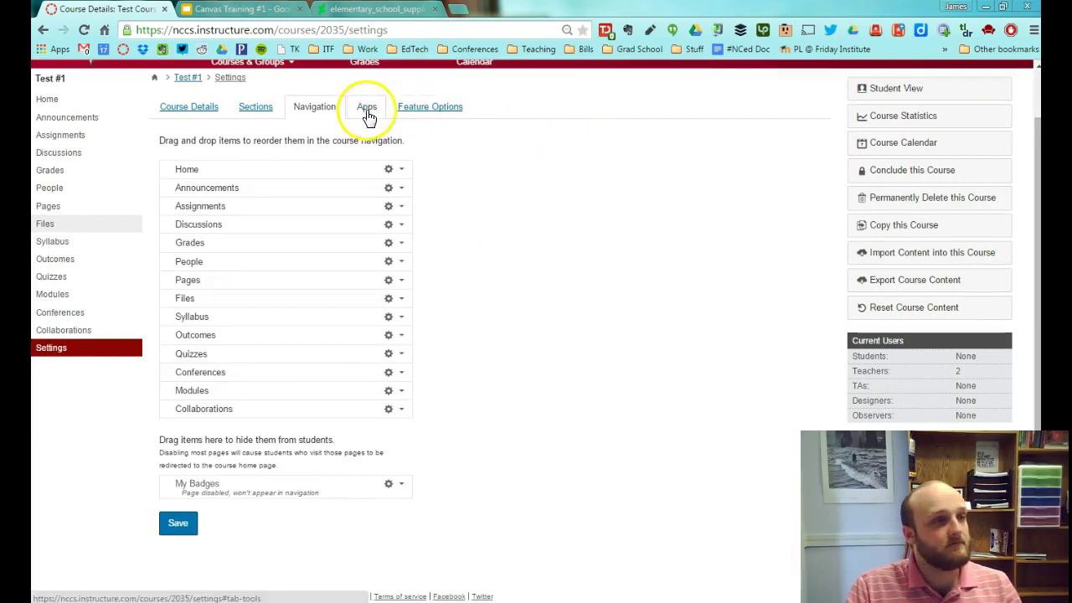
click(366, 109)
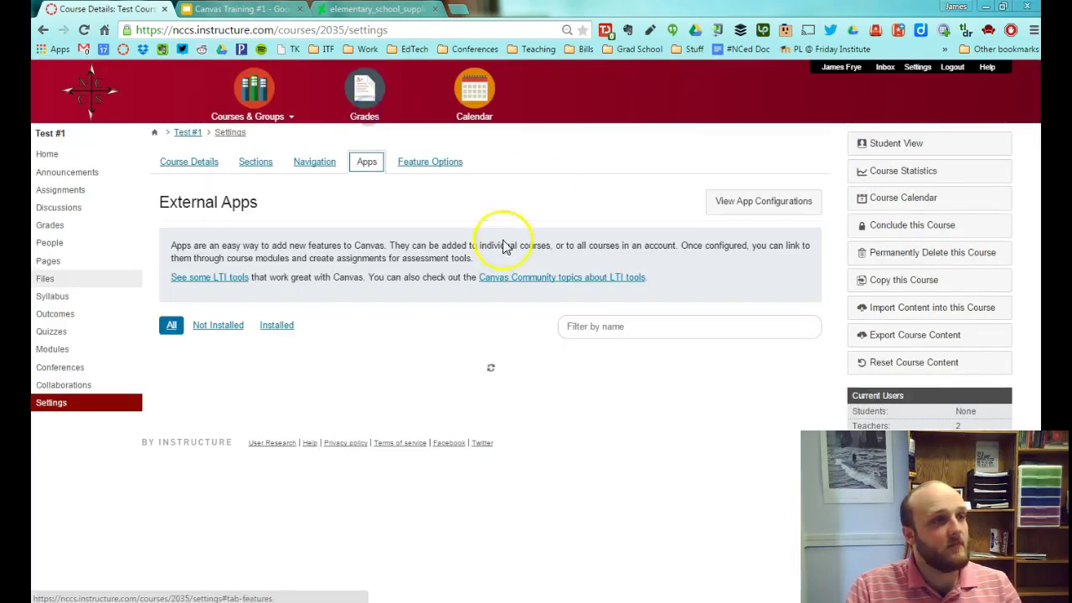
Step: Browse the full catalogue of external apps available to the course
click(697, 331)
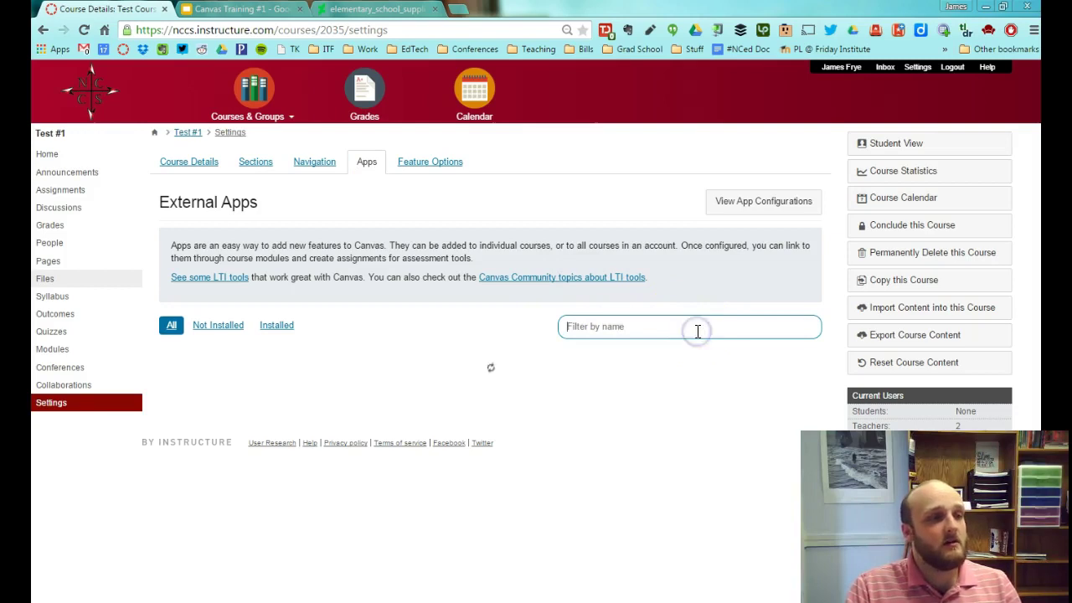
click(611, 328)
scroll(578, 381, down, 6)
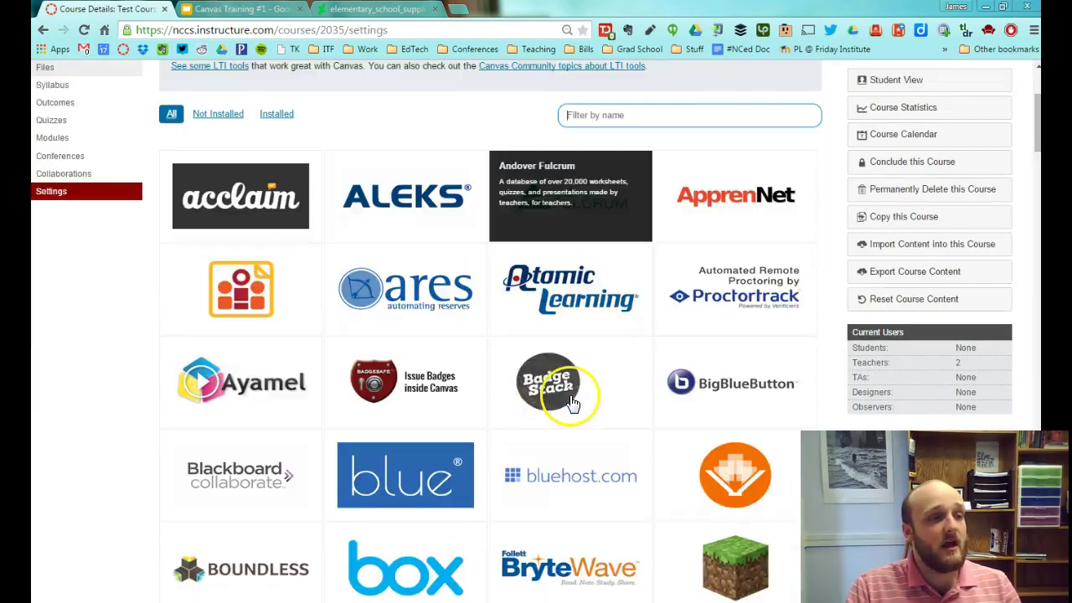
scroll(578, 339, down, 1)
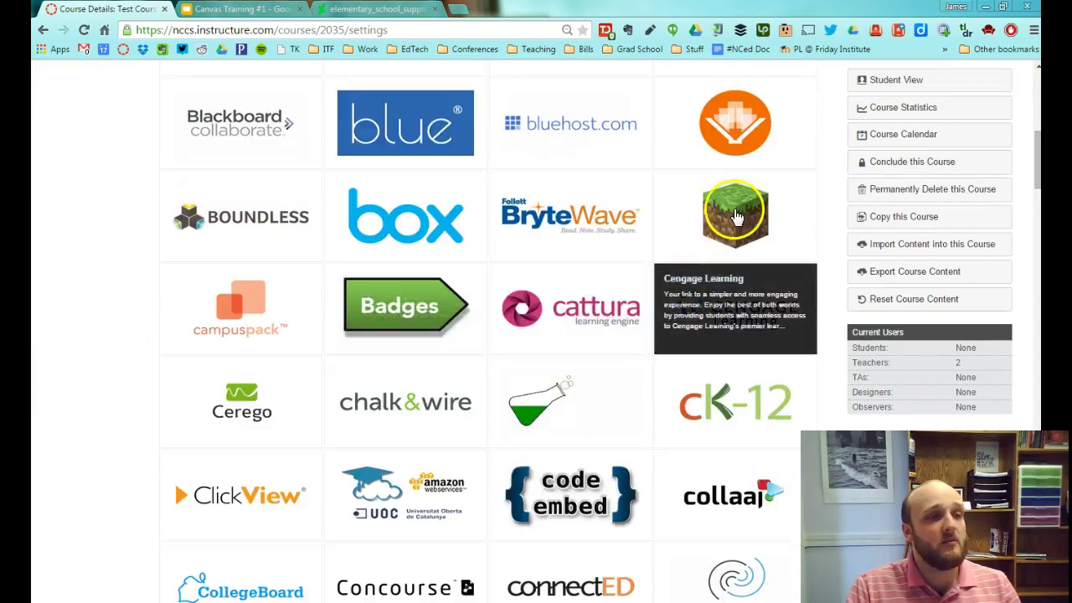
scroll(595, 398, down, 1)
scroll(304, 289, down, 1)
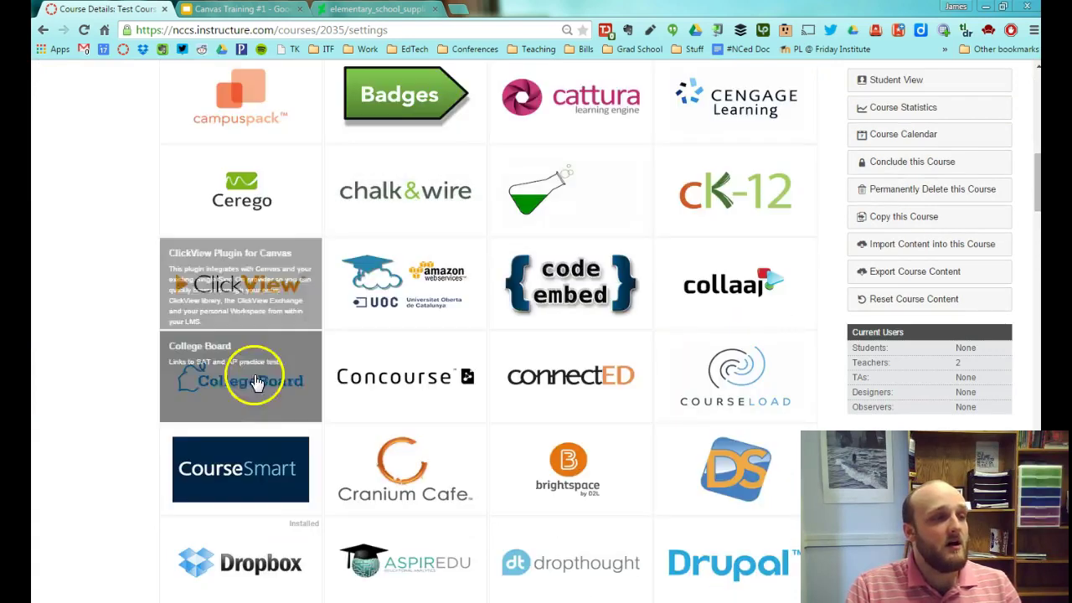
scroll(282, 443, down, 1)
scroll(539, 443, down, 3)
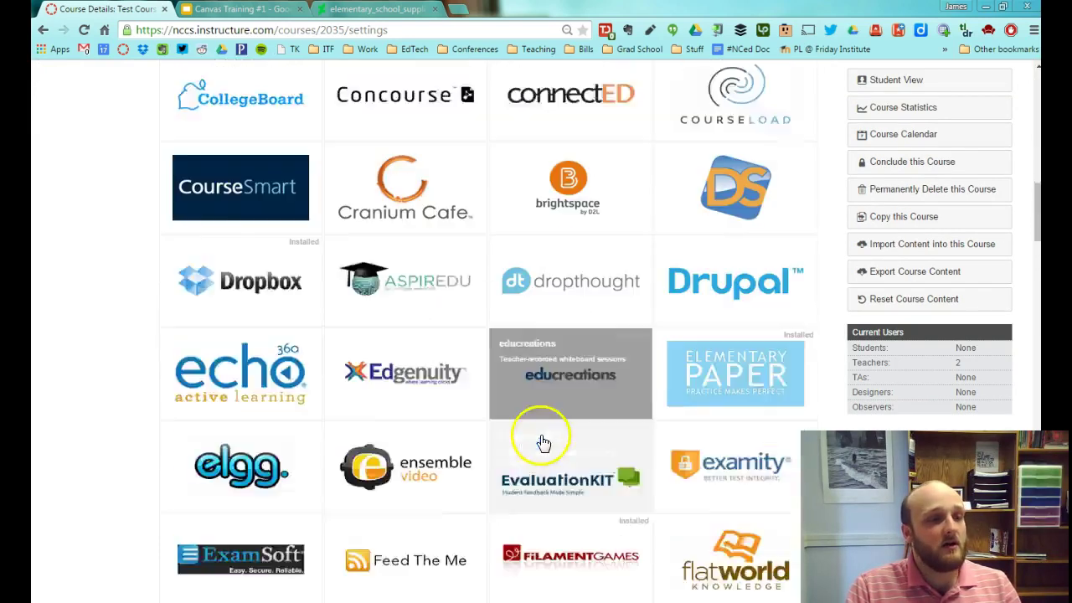
scroll(379, 377, down, 2)
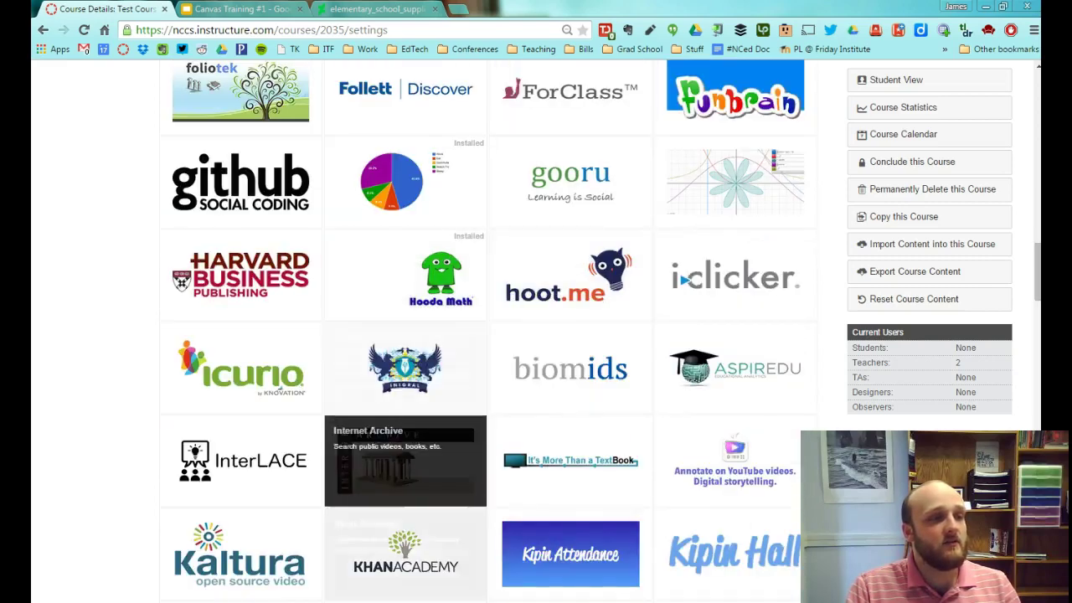
scroll(488, 326, down, 5)
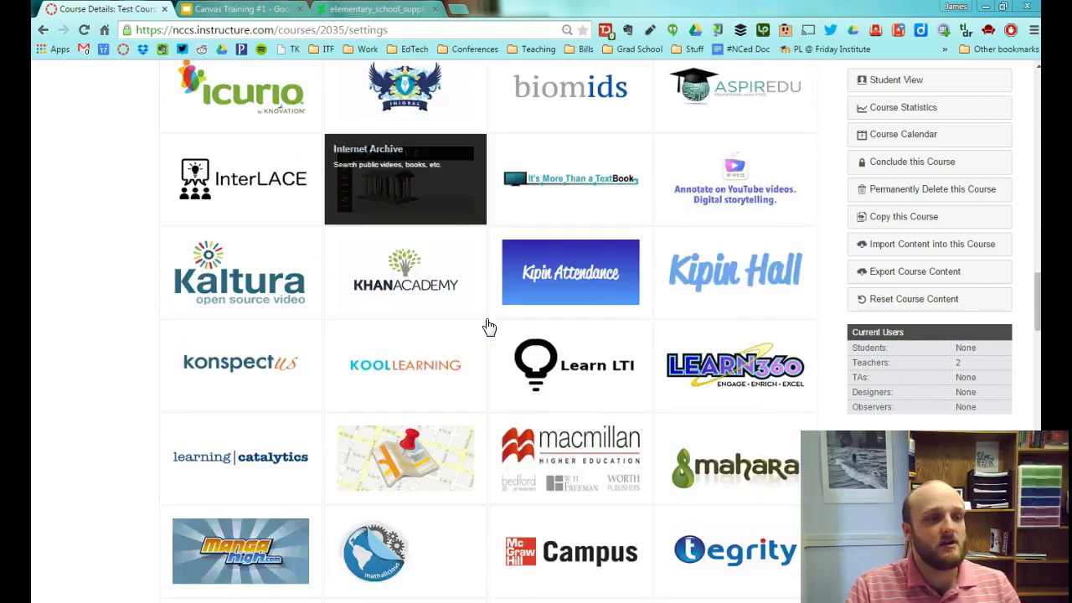
scroll(488, 326, down, 2)
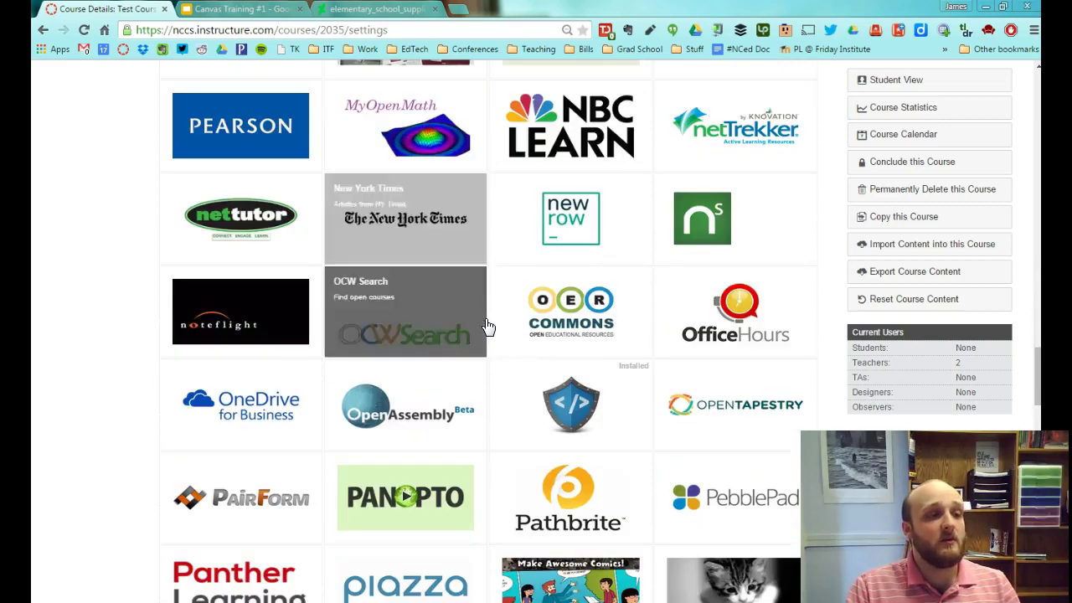
scroll(488, 326, up, 1)
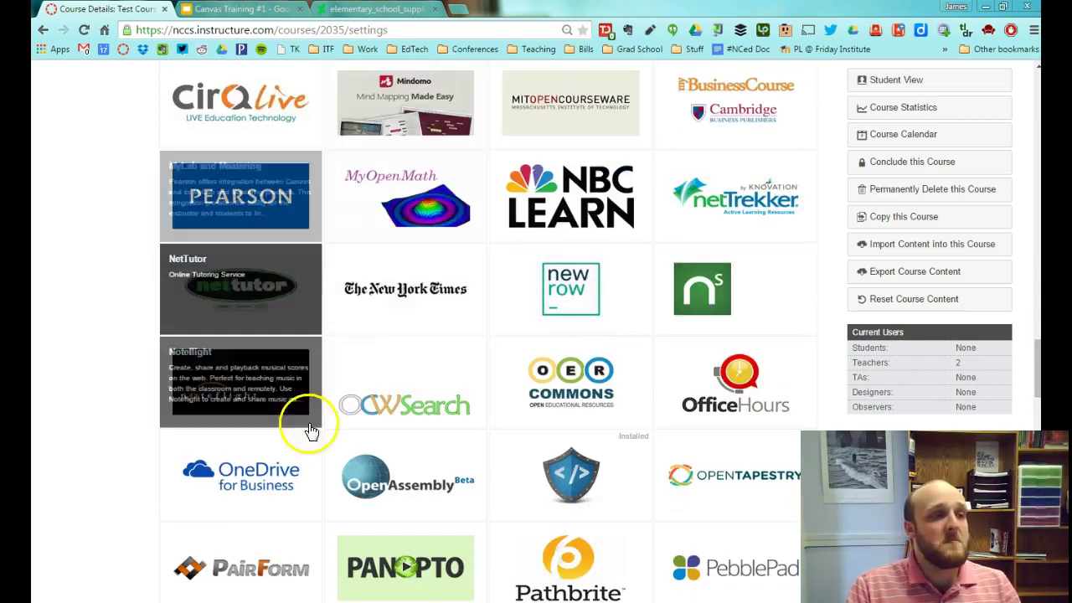
scroll(722, 398, down, 2)
scroll(726, 395, down, 2)
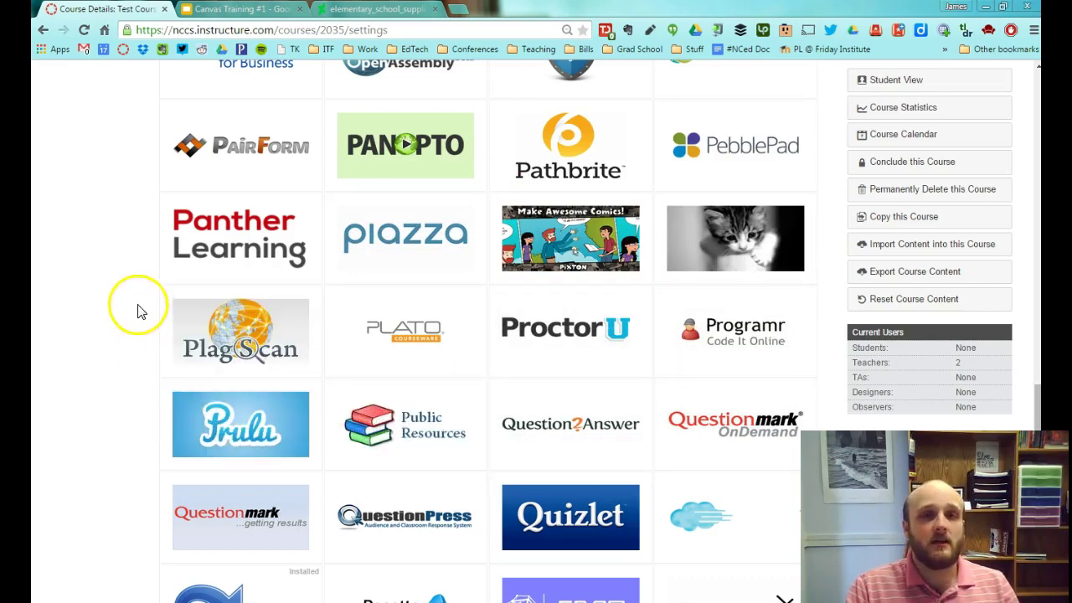
scroll(140, 310, up, 4)
scroll(138, 309, up, 20)
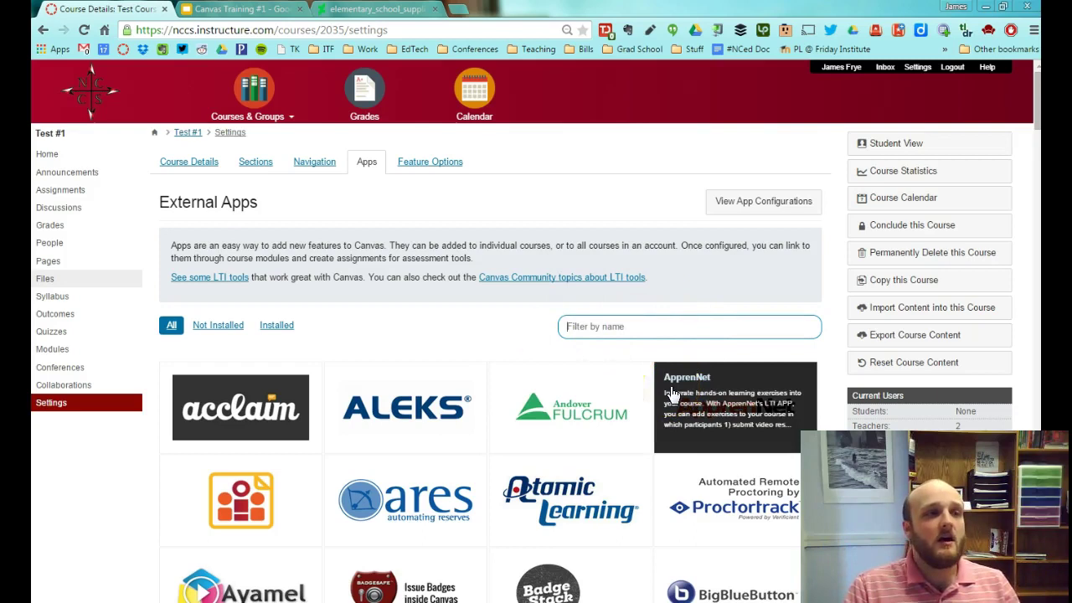
Step: Bring up the course's Feature Options list
click(713, 326)
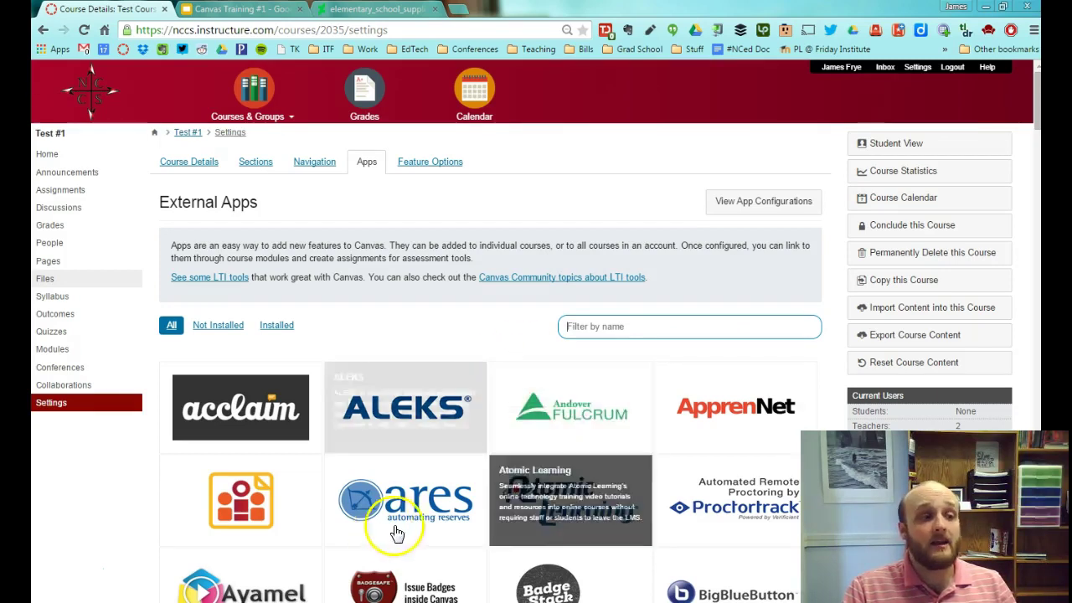
scroll(351, 418, down, 3)
click(295, 443)
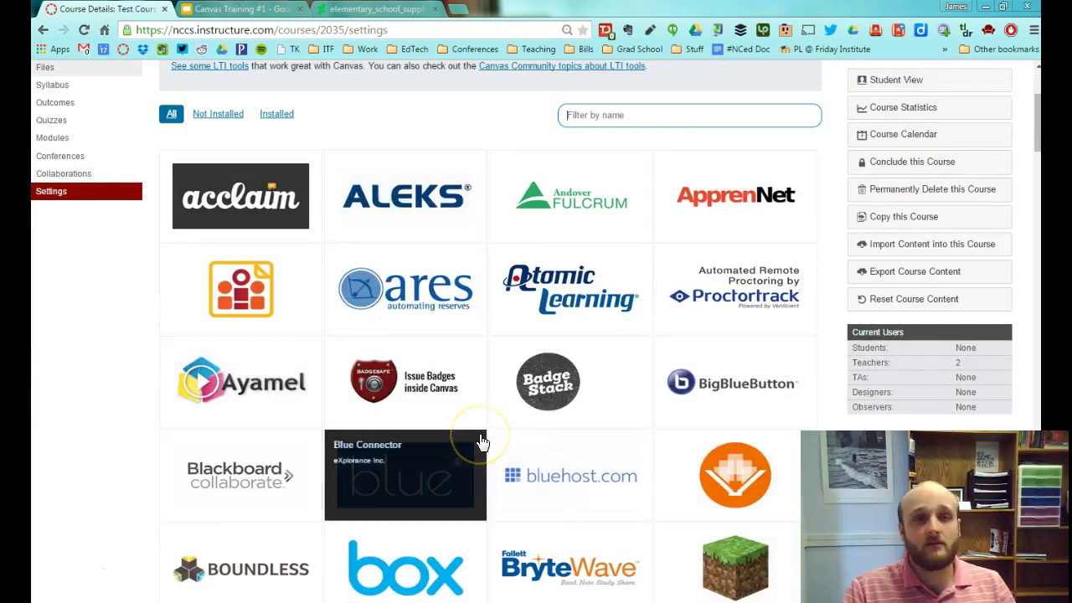
scroll(482, 442, up, 3)
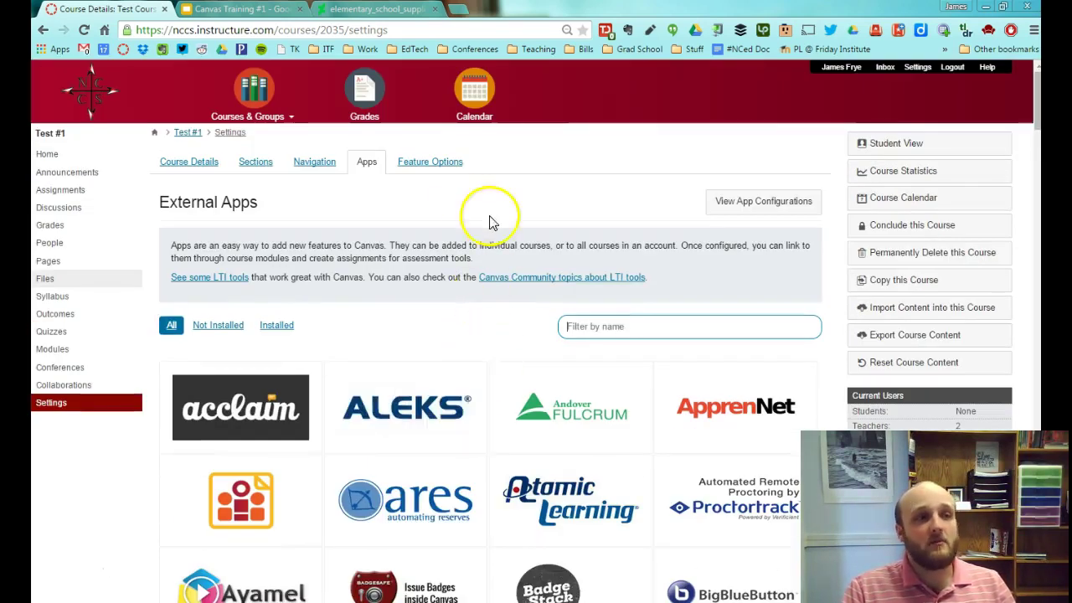
click(444, 162)
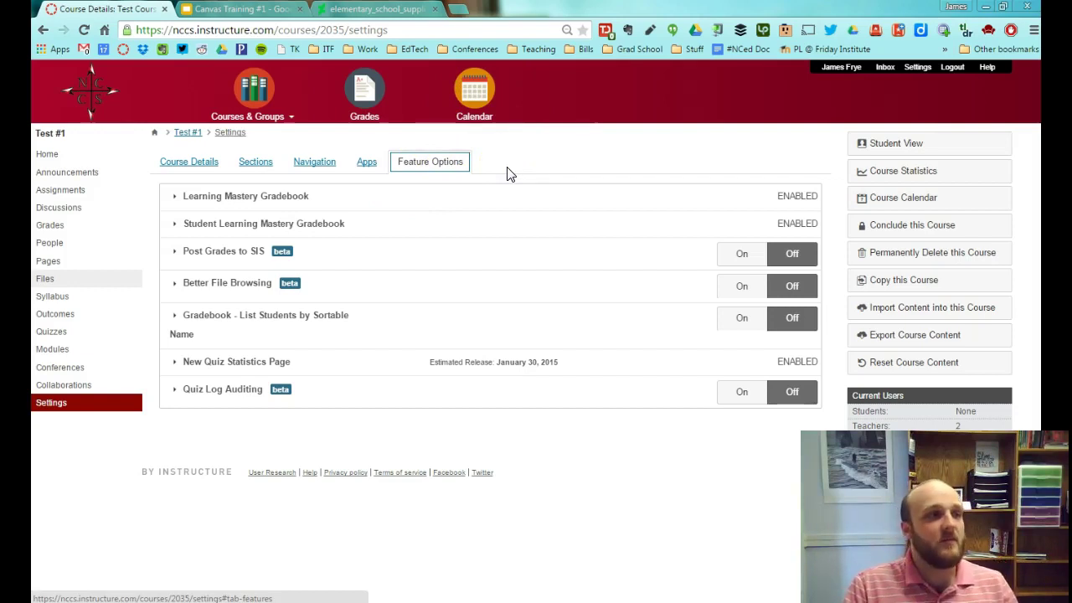
Step: Switch Post Grades to SIS on, checking the Better File Browsing and Quiz Log Auditing descriptions
click(753, 260)
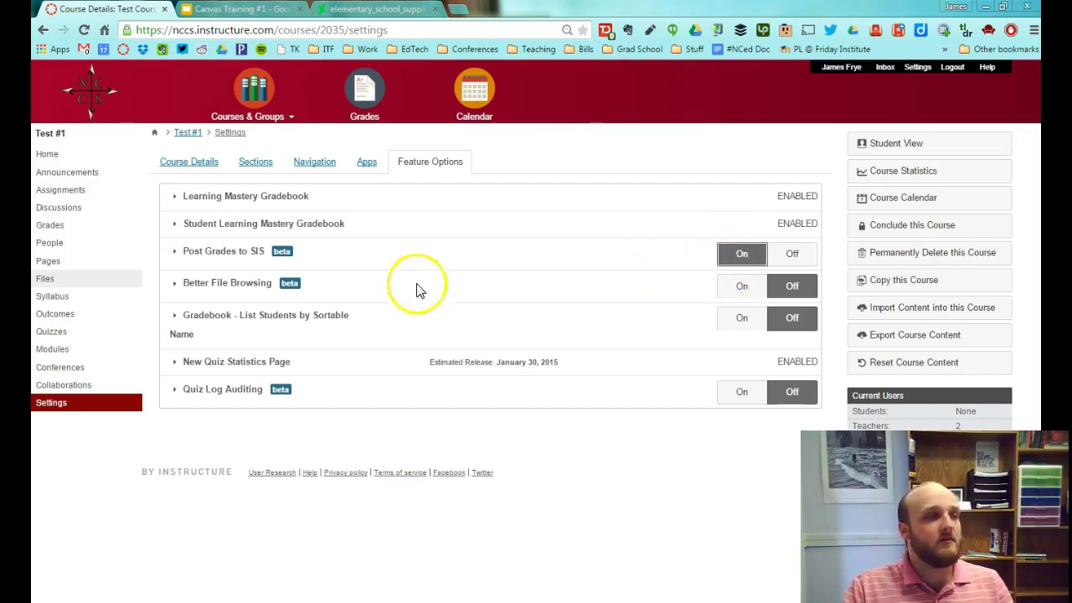
click(175, 285)
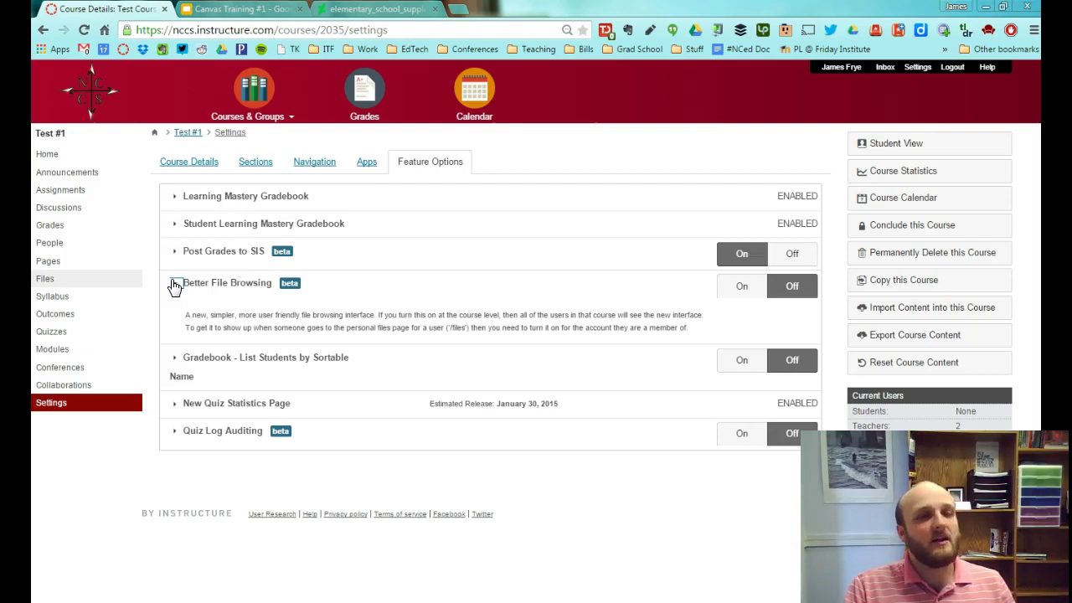
click(174, 284)
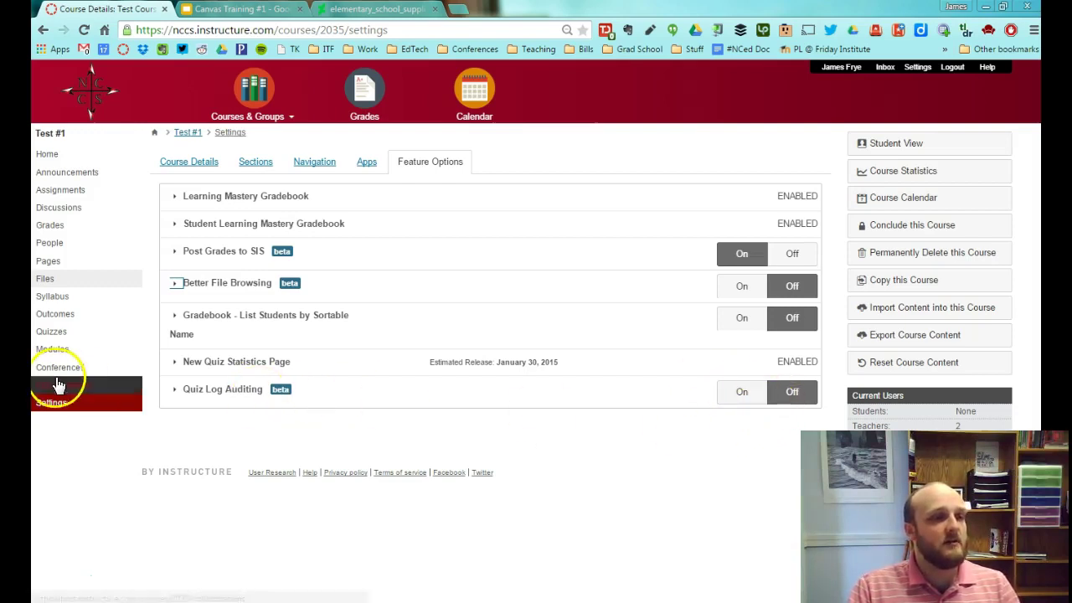
click(174, 391)
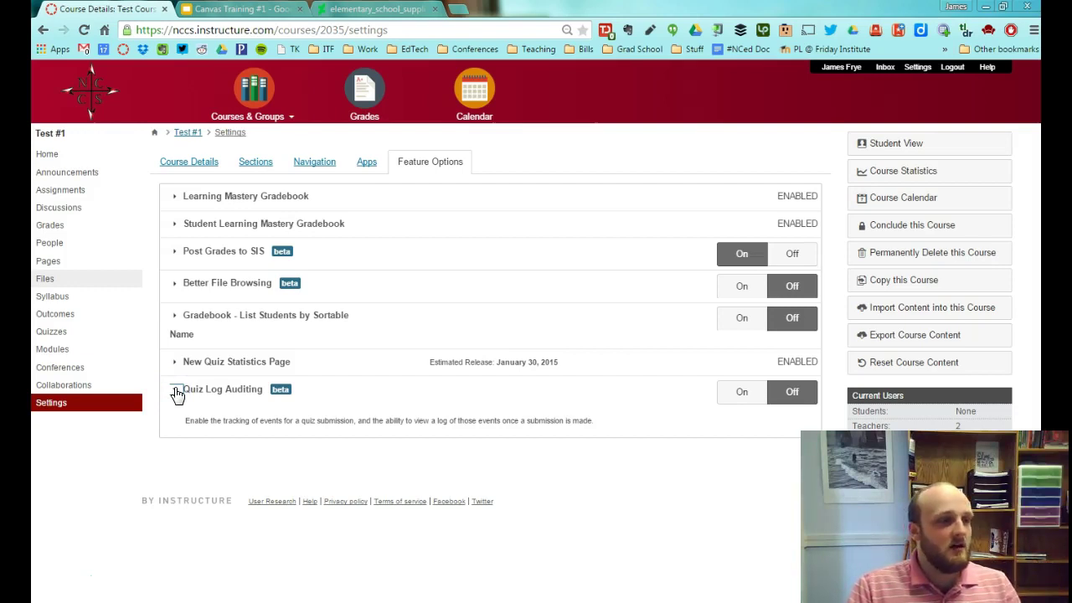
click(176, 391)
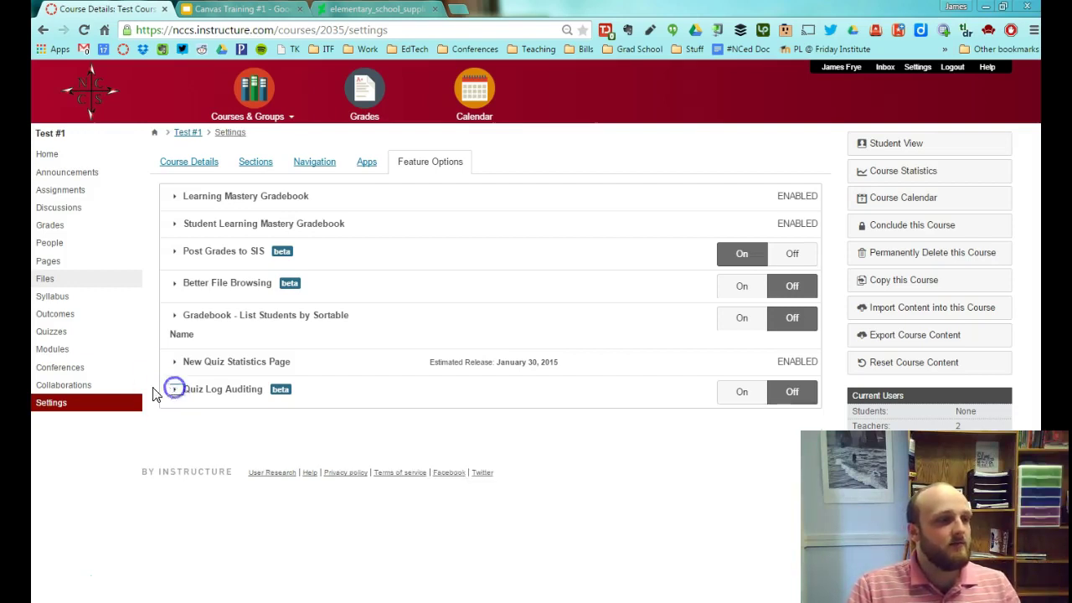
Step: Publish the course from its home page and bring up the Help options
click(77, 156)
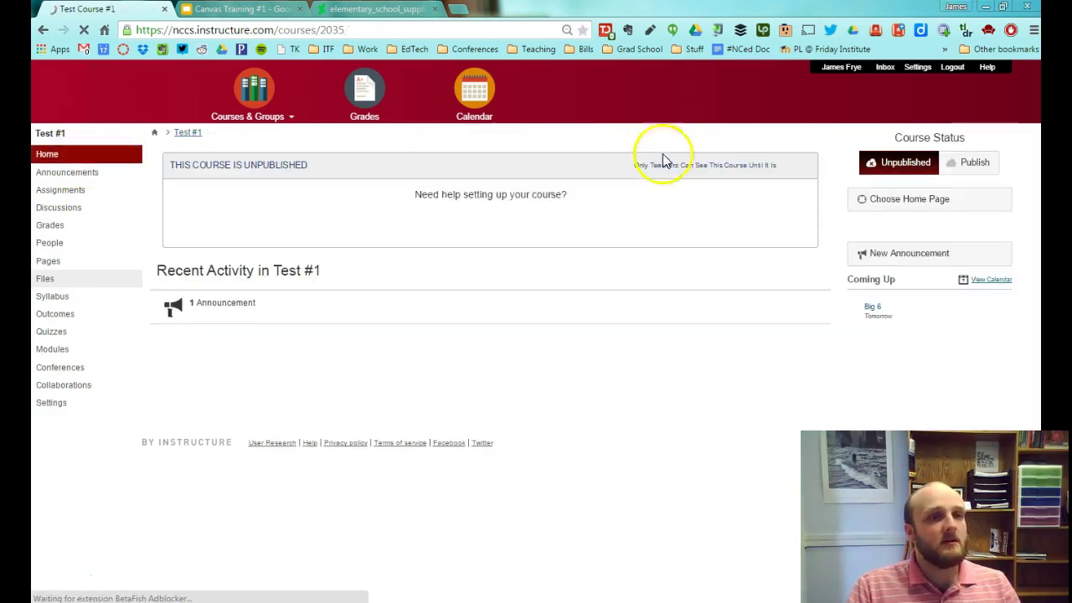
click(969, 168)
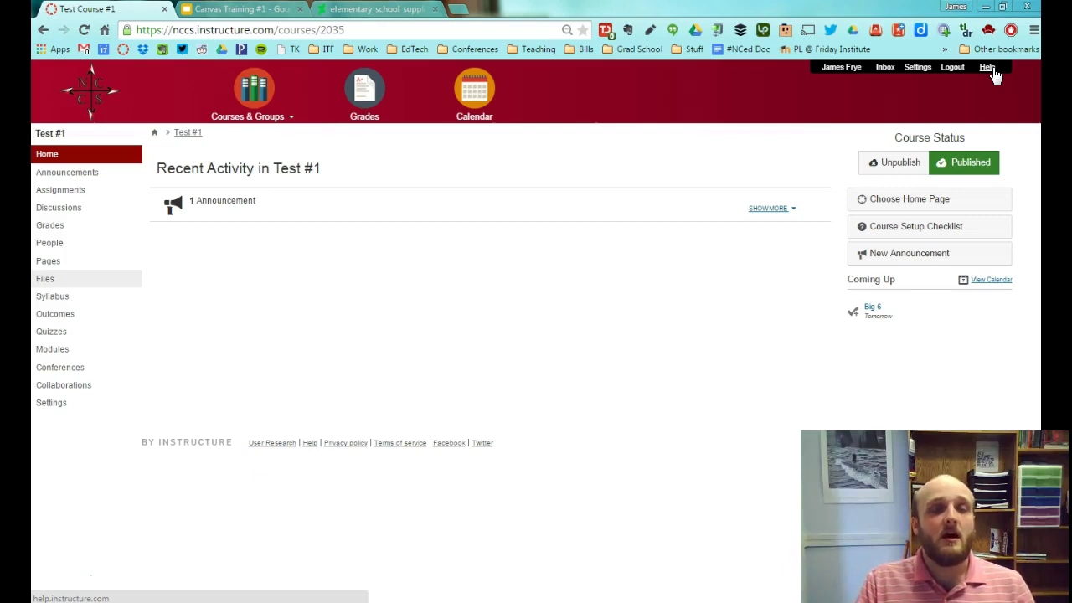
click(988, 68)
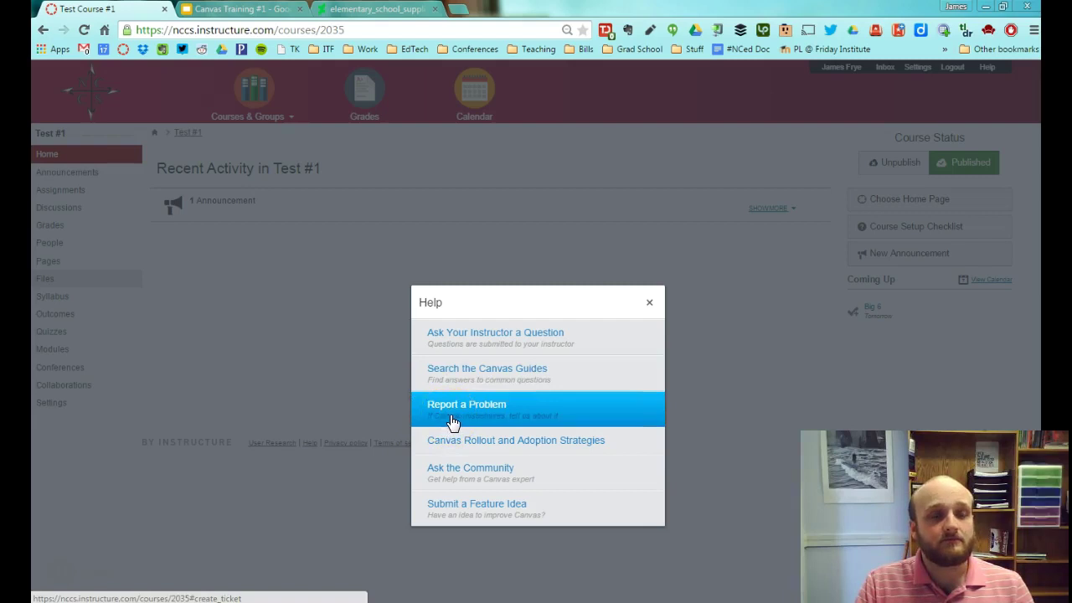
Step: Choose Report a Problem to show the File a ticket form and its description field
click(449, 419)
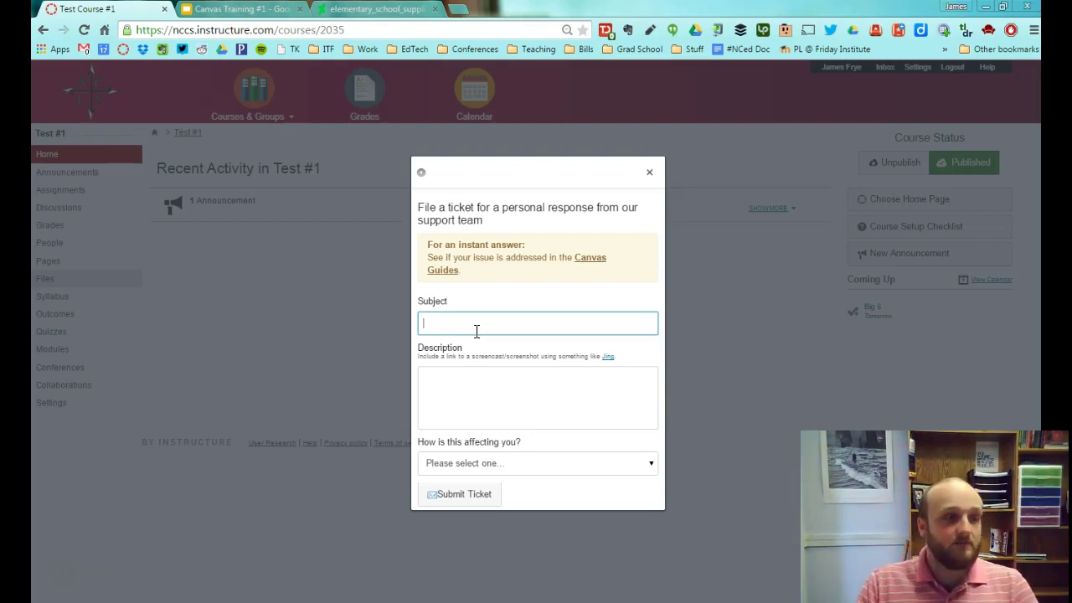
click(495, 401)
Step: Inspect the 'How is this affecting you?' choices, then close the ticket form unsubmitted
click(507, 469)
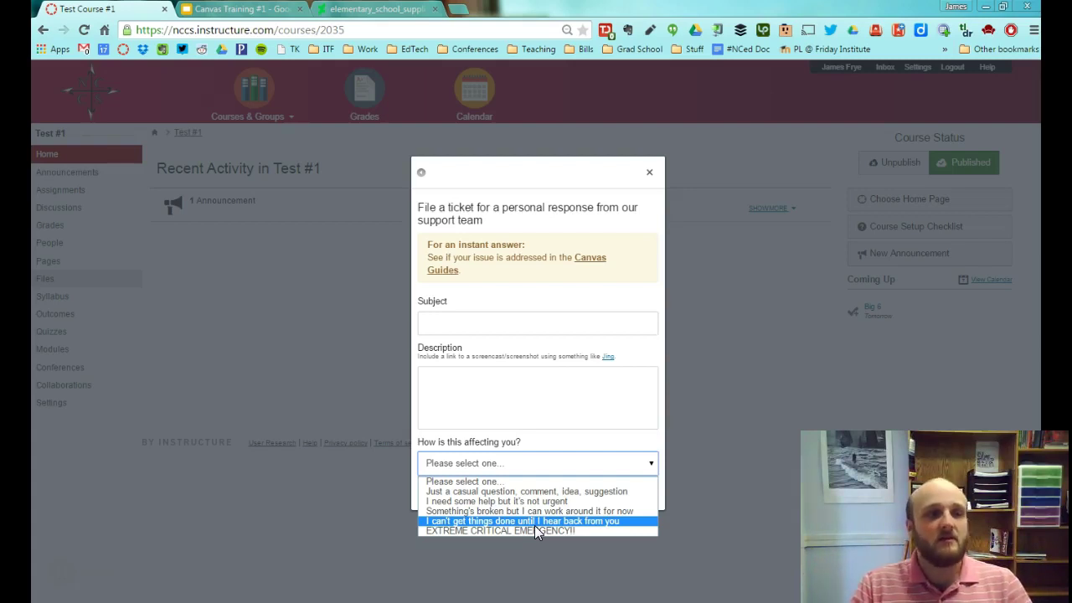
click(518, 531)
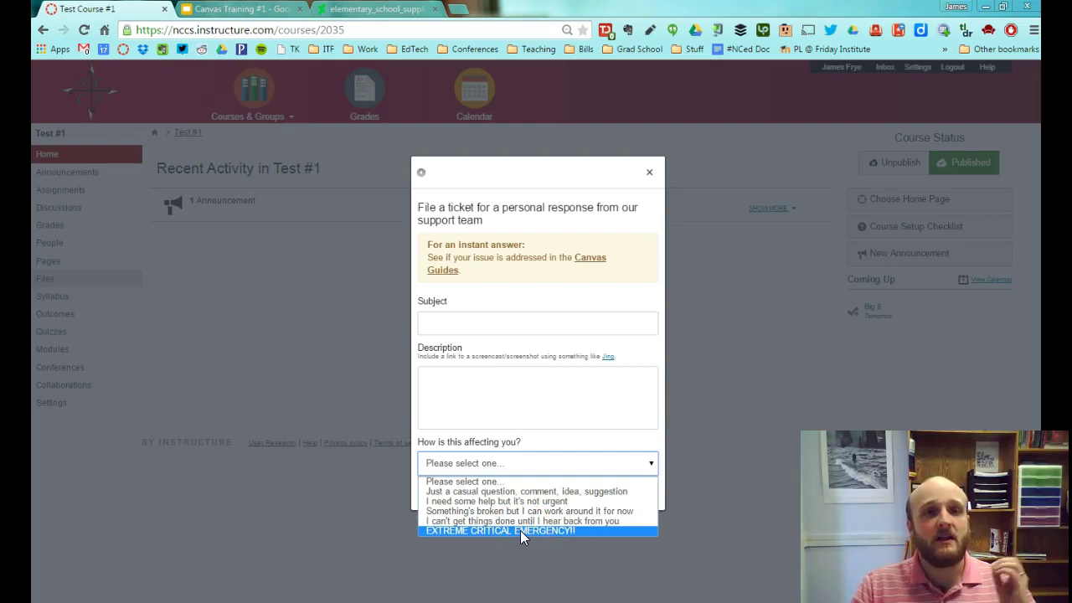
click(541, 434)
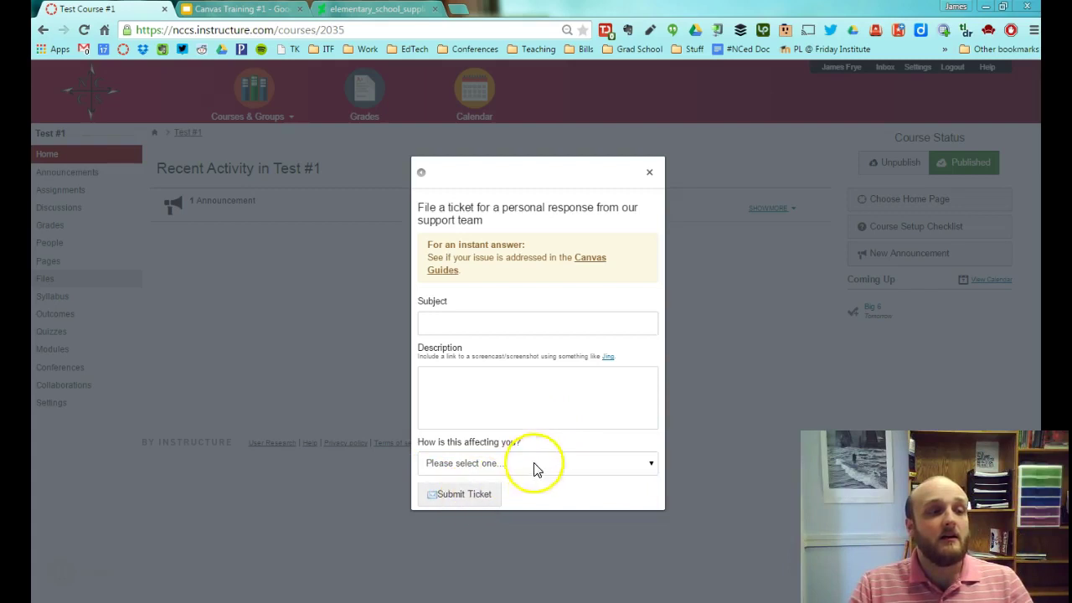
click(598, 470)
click(599, 470)
click(598, 466)
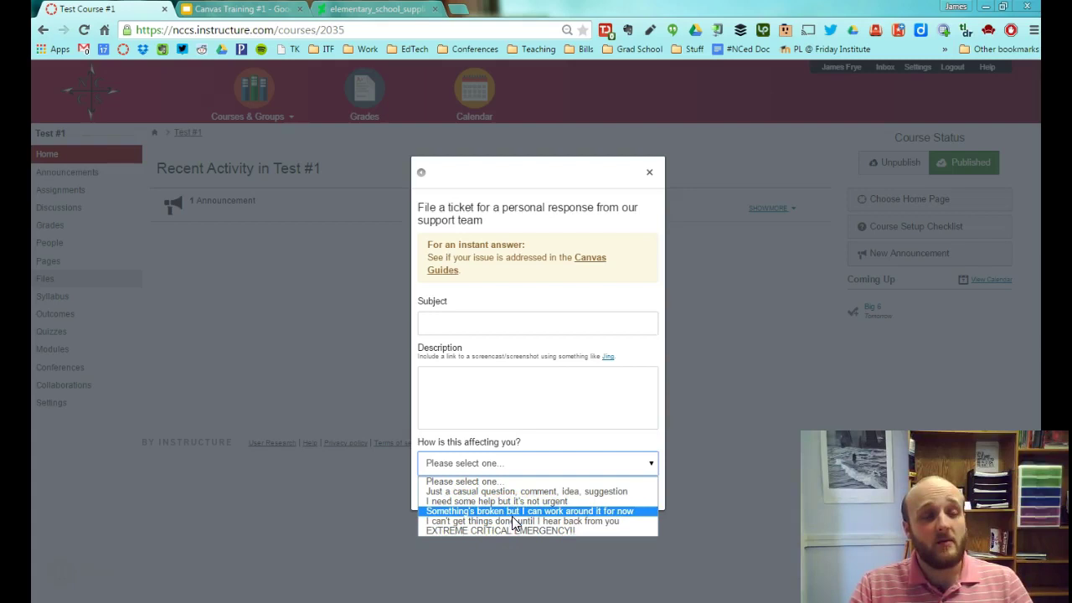
click(483, 514)
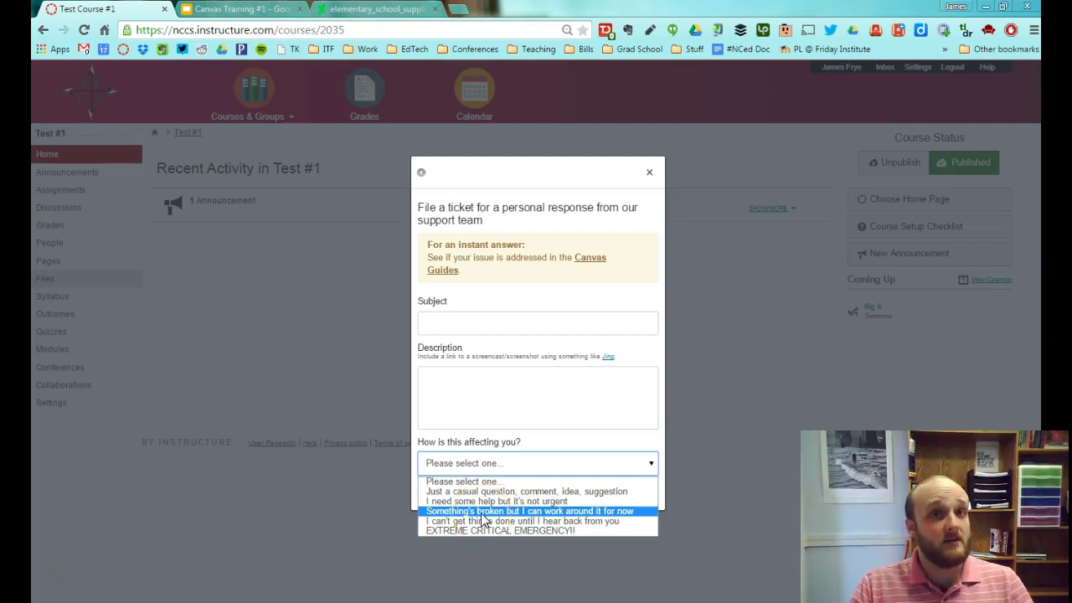
click(468, 520)
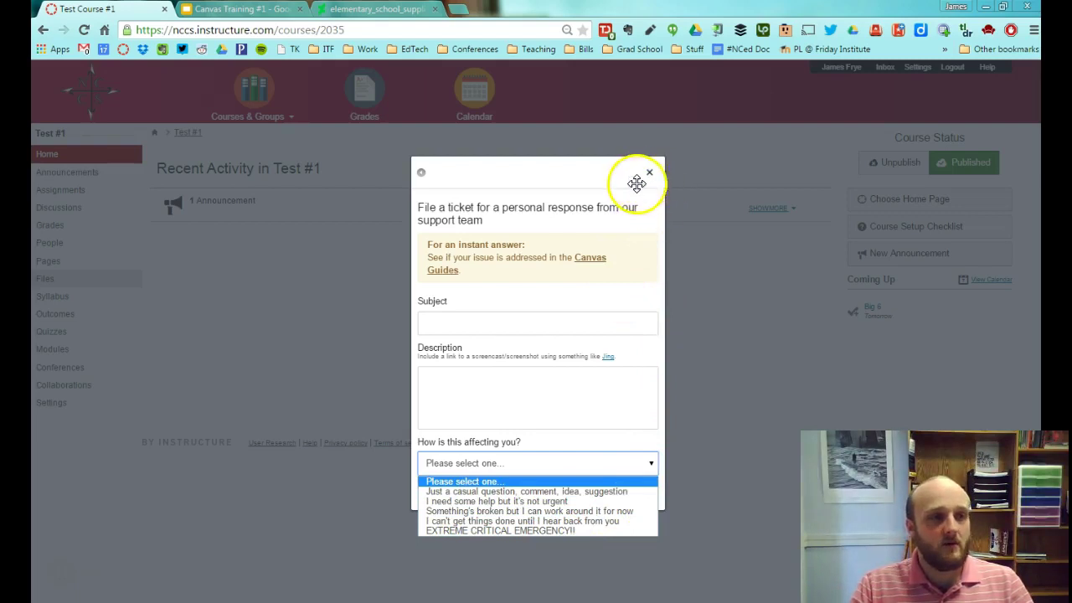
click(649, 174)
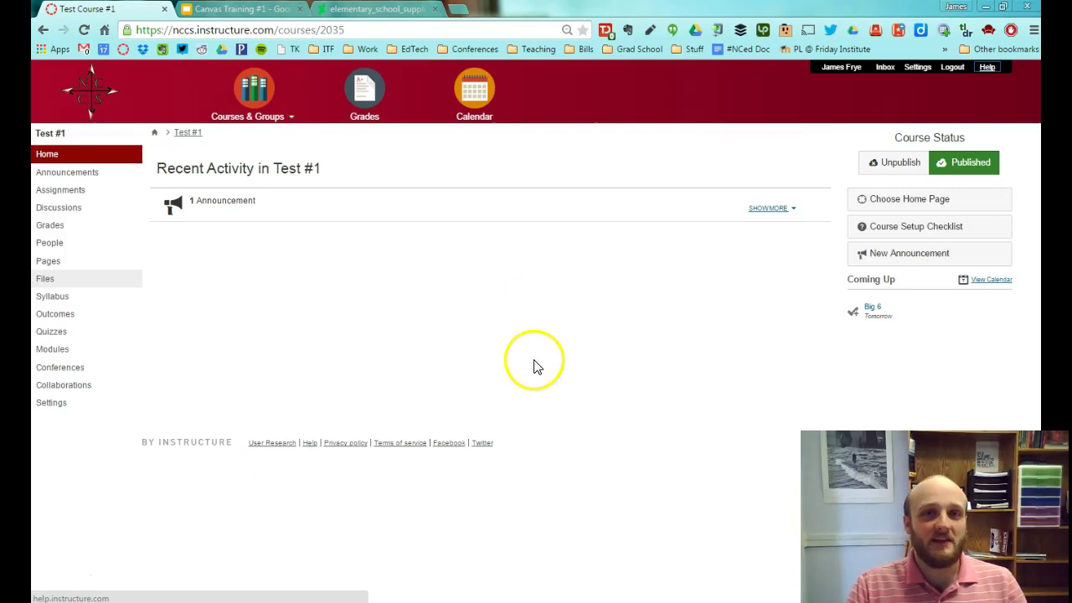
click(67, 578)
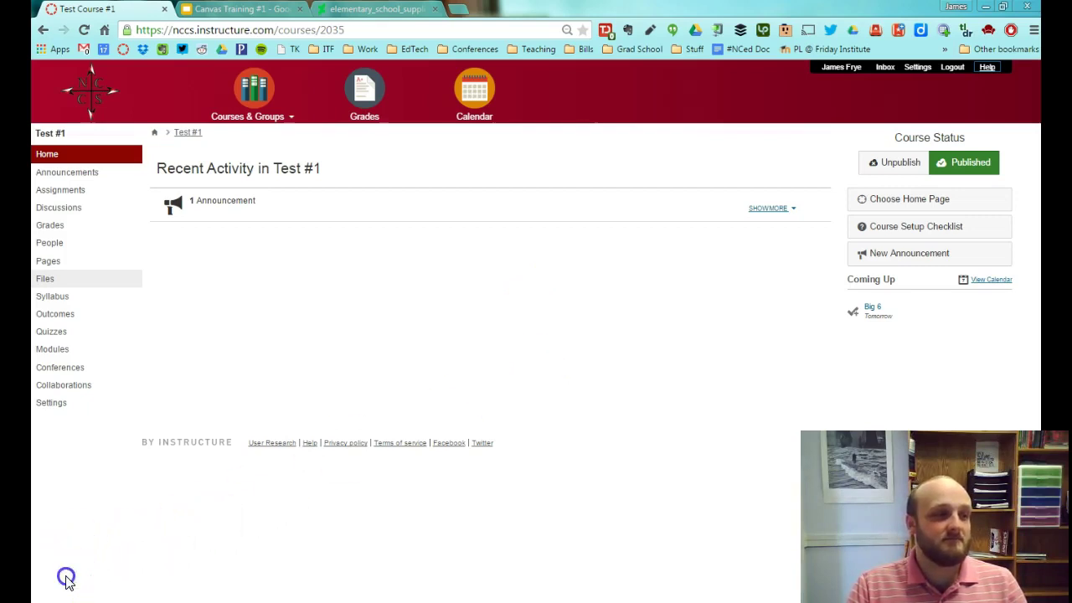